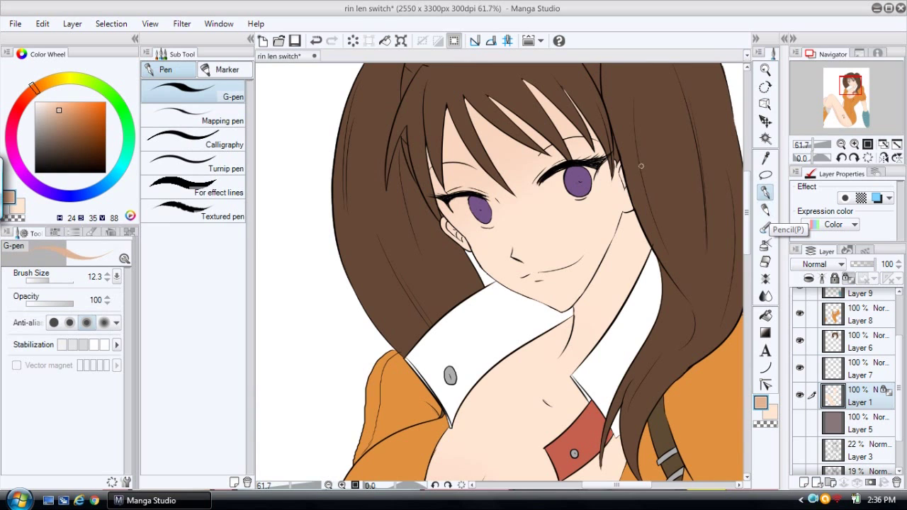
- Shade the skin along the hair at both sides of the face on Layer 1 with the Dense watercolor brush at size 18.6
click(766, 210)
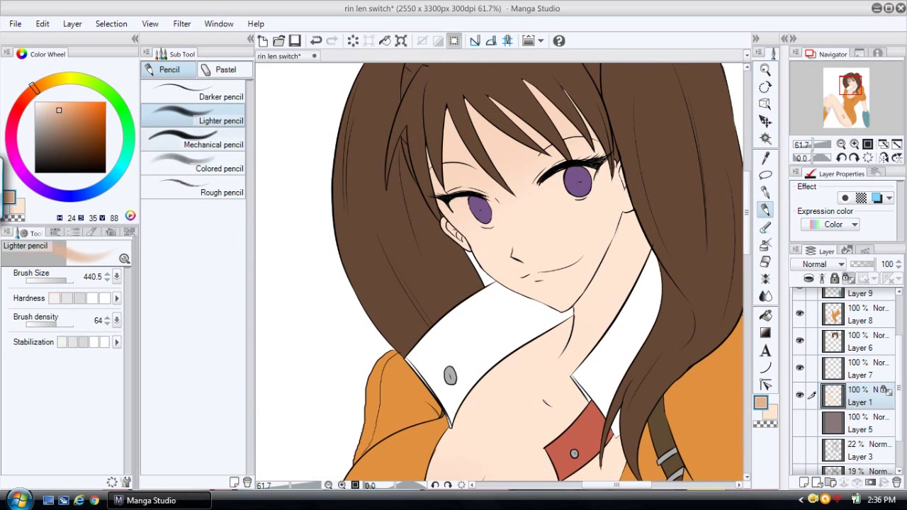
key(b)
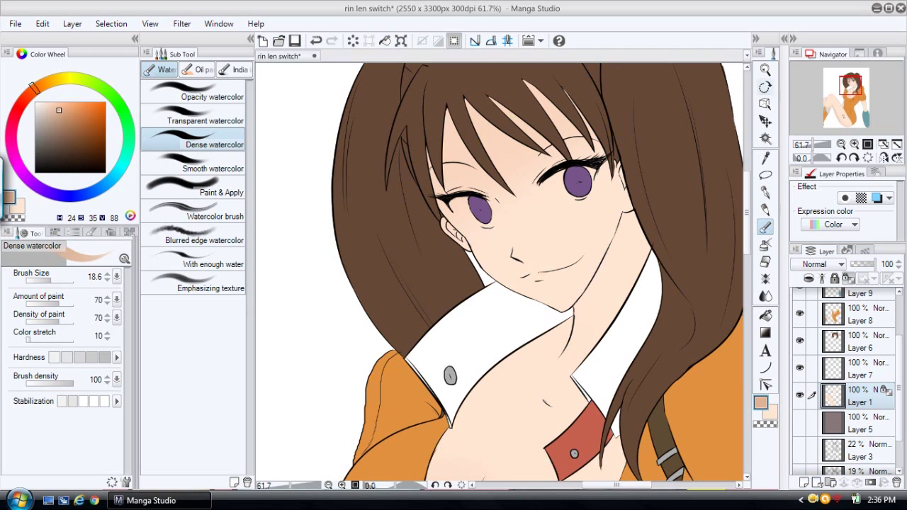
click(765, 69)
drag(584, 131, 613, 131)
click(766, 192)
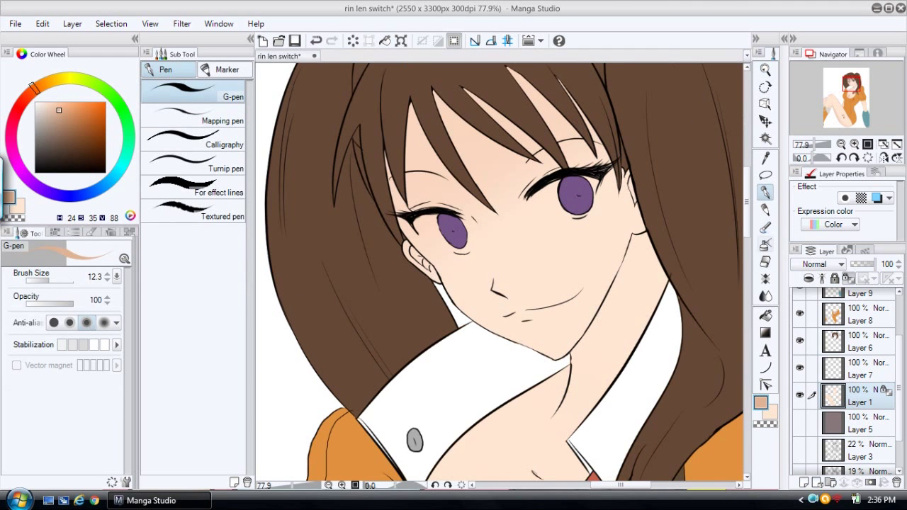
key(b)
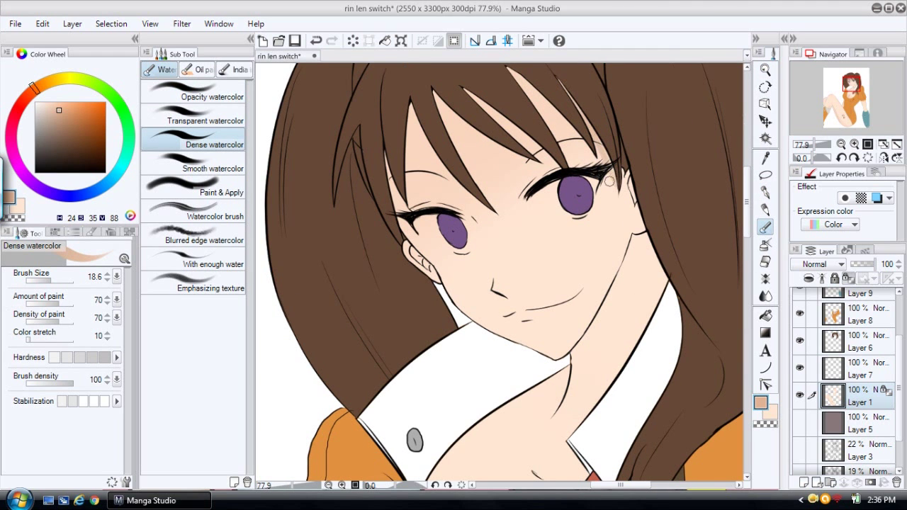
drag(617, 150, 664, 287)
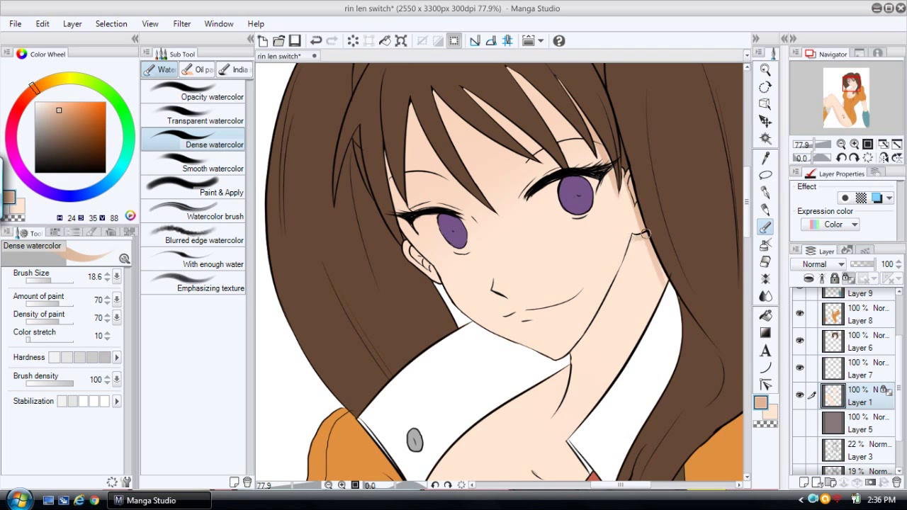
drag(389, 161, 421, 244)
- Paint soft skin shadows above both eyes, beside the nose and under the lower lip
drag(410, 206, 460, 210)
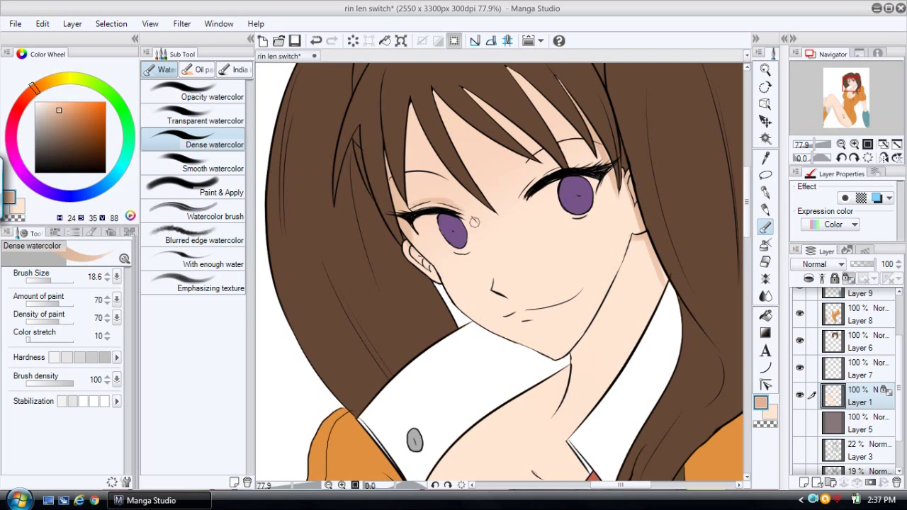
drag(526, 196, 555, 170)
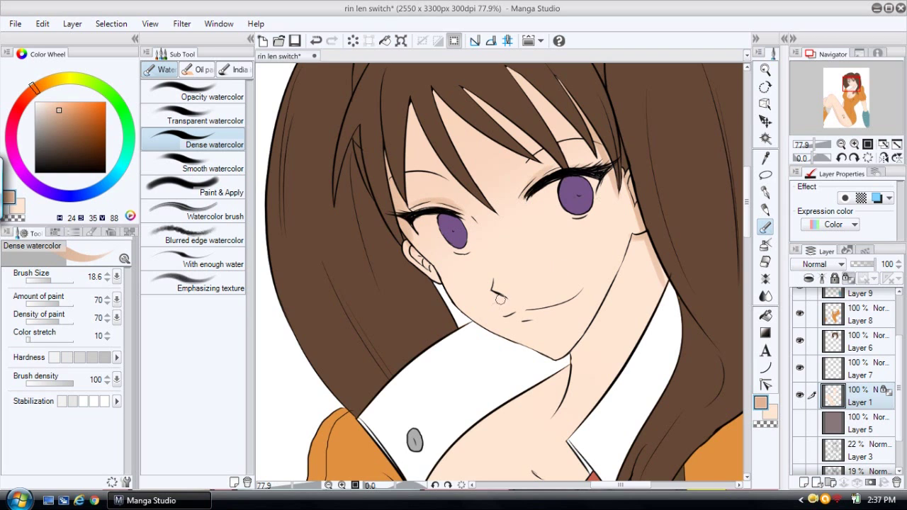
drag(507, 299, 500, 269)
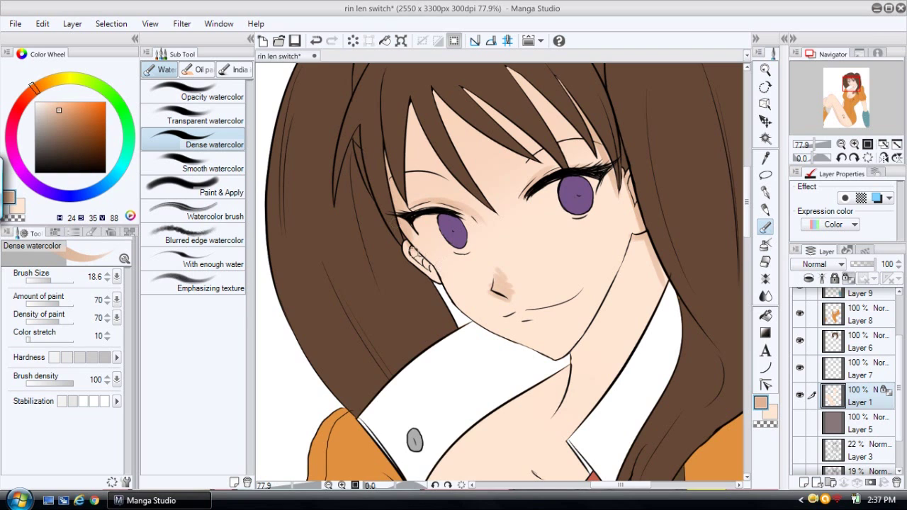
drag(526, 321, 526, 318)
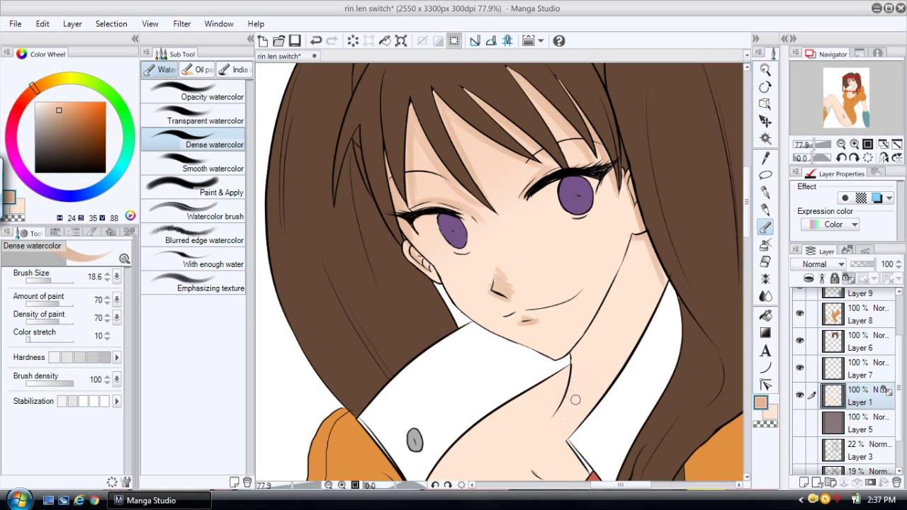
- Shade the neck below the jawline and beside the neck line with the skin shadow colour
mouse_move(571, 350)
mouse_down()
mouse_move(564, 418)
mouse_move(558, 410)
mouse_move(542, 415)
mouse_move(567, 372)
mouse_move(554, 389)
mouse_move(575, 374)
mouse_move(594, 321)
mouse_move(581, 365)
mouse_move(619, 284)
mouse_move(638, 280)
mouse_move(649, 294)
mouse_move(656, 283)
mouse_move(641, 248)
mouse_move(676, 288)
mouse_up()
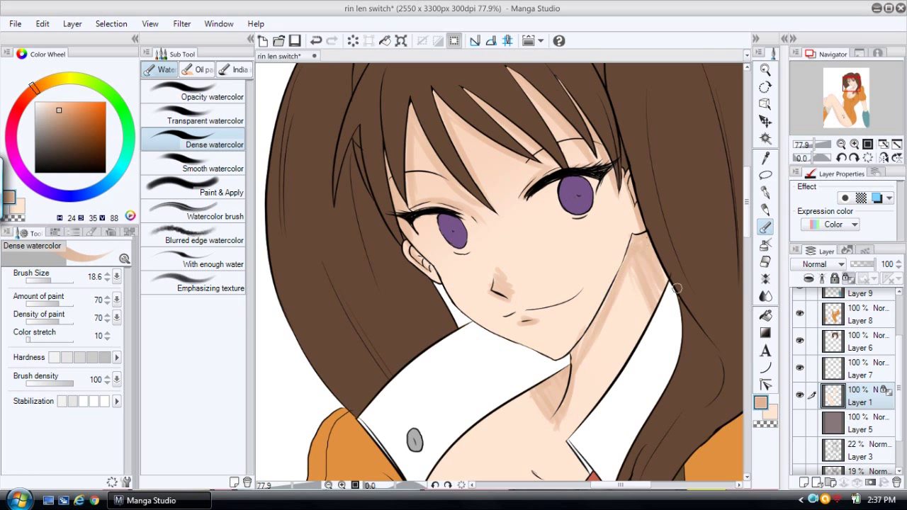
mouse_move(631, 256)
mouse_down()
mouse_move(666, 301)
mouse_move(635, 250)
mouse_move(626, 291)
mouse_up()
drag(571, 368, 583, 337)
- Paint skin shadows along the white collar's edge, at the collarbone, at the base of the neck and below the red tab
scroll(431, 140, down, 5)
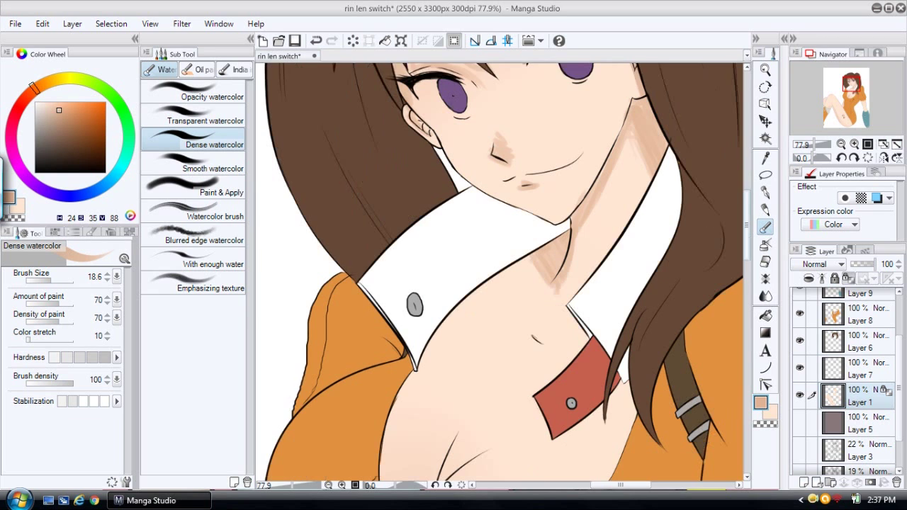
mouse_move(420, 355)
mouse_down()
mouse_move(441, 319)
mouse_move(415, 367)
mouse_move(494, 264)
mouse_move(416, 358)
mouse_move(471, 295)
mouse_move(542, 272)
mouse_up()
drag(531, 328, 547, 332)
drag(507, 274, 550, 263)
mouse_move(574, 404)
mouse_down()
mouse_move(611, 379)
mouse_move(613, 390)
mouse_move(632, 367)
mouse_move(622, 407)
mouse_up()
- Shade along the crease lines in the middle of the chest with the Dense watercolor brush
click(765, 69)
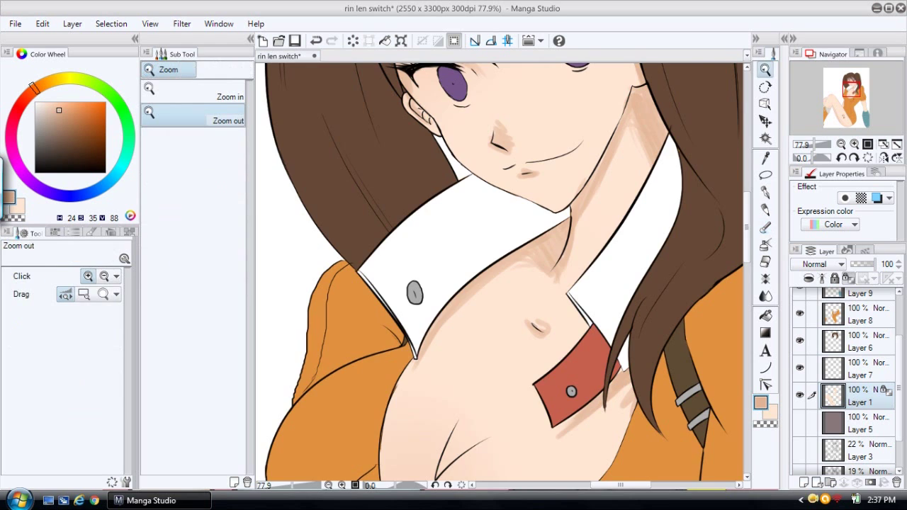
drag(643, 195, 584, 202)
drag(608, 336, 634, 333)
click(765, 228)
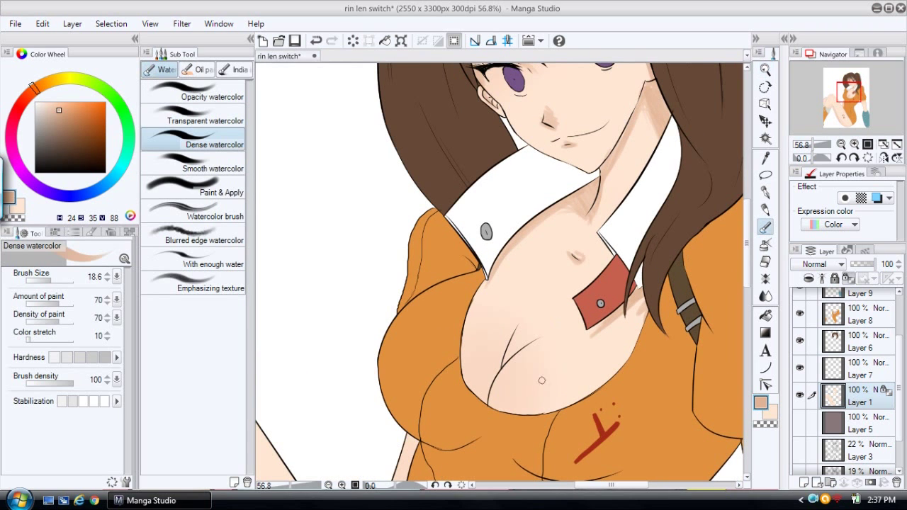
mouse_move(481, 415)
mouse_down()
mouse_move(553, 325)
mouse_move(500, 387)
mouse_move(527, 314)
mouse_up()
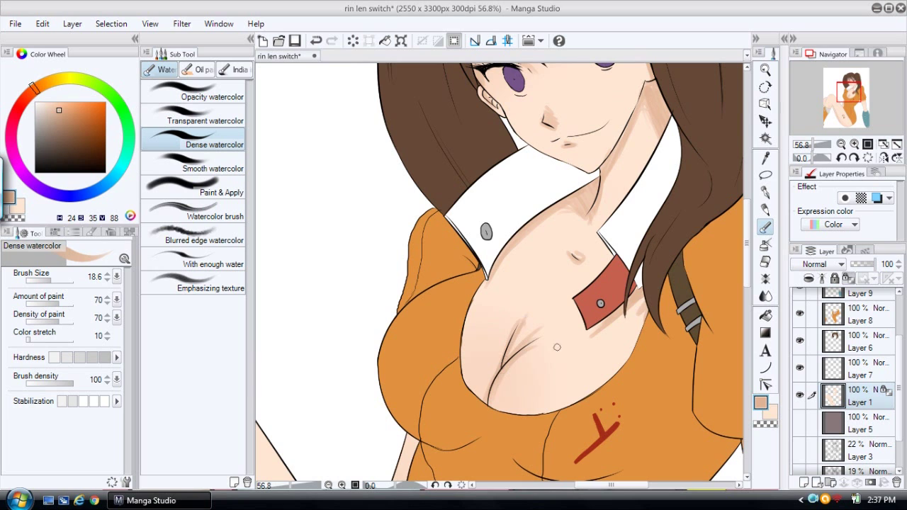
- Blur the chest shading with the Blur tool at brush size 146.6
key(j)
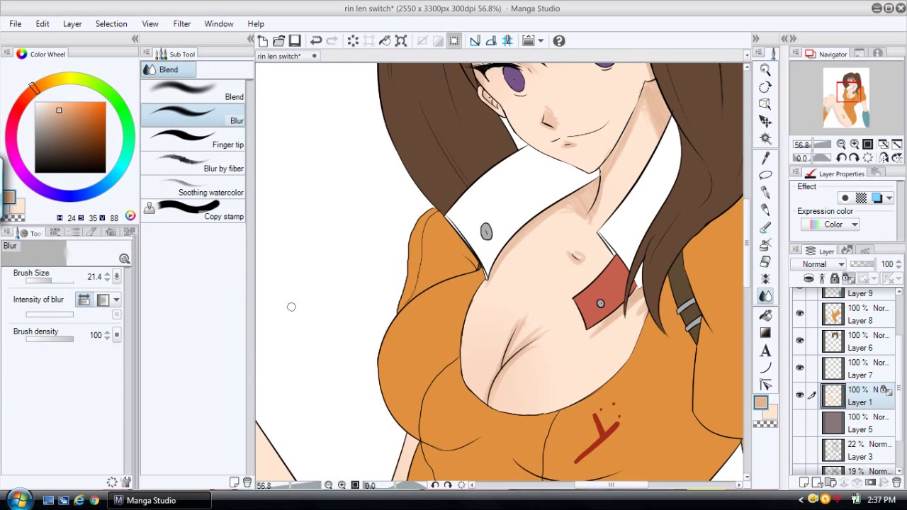
key(])
key(])
key(])
key(])
key(])
key(])
key(])
key(])
key(])
key(])
key(])
key(])
key(])
drag(549, 339, 527, 307)
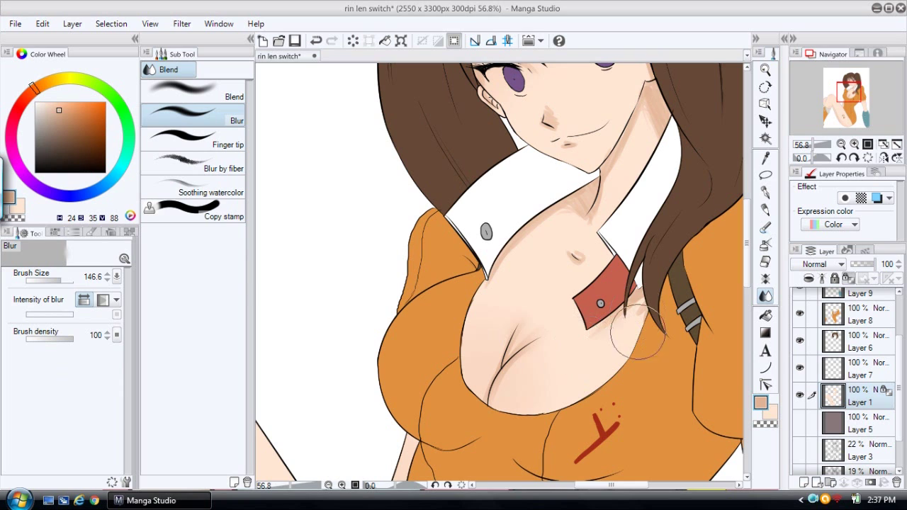
- Blur the skin shadows at the collarbone, on the neck and on the face
drag(573, 251, 581, 248)
mouse_move(580, 206)
mouse_down()
mouse_move(590, 198)
mouse_move(567, 199)
mouse_up()
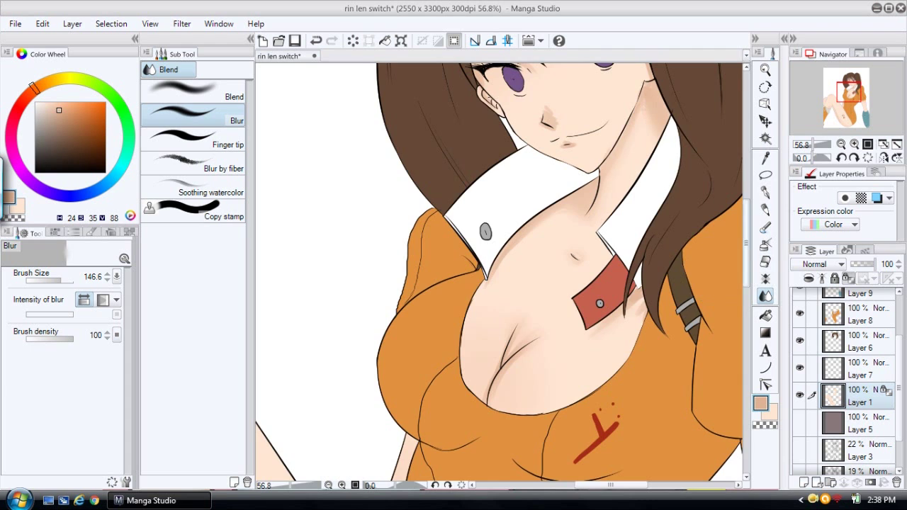
scroll(507, 283, up, 3)
drag(745, 220, 745, 217)
drag(556, 236, 557, 232)
drag(581, 266, 580, 261)
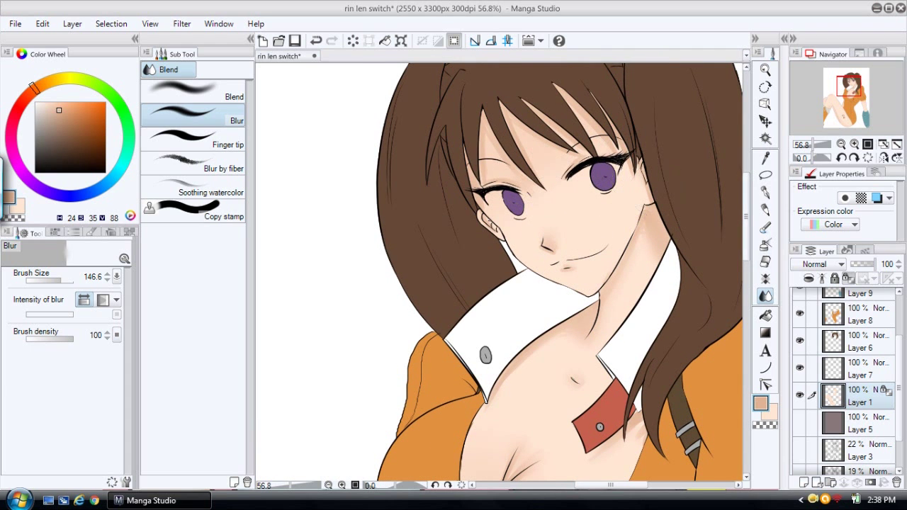
- Shade the partly hidden arm between the leg and torso with Dense watercolor, and blur the shading
drag(746, 217, 745, 309)
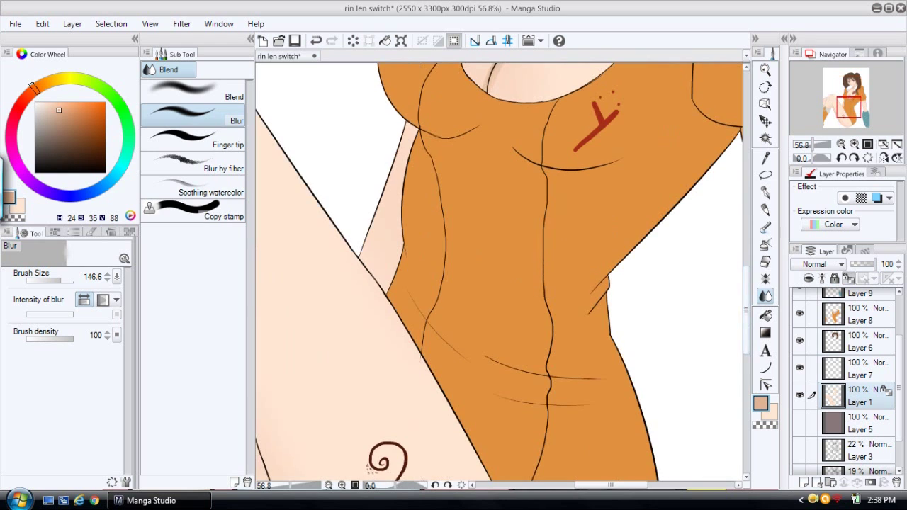
key(b)
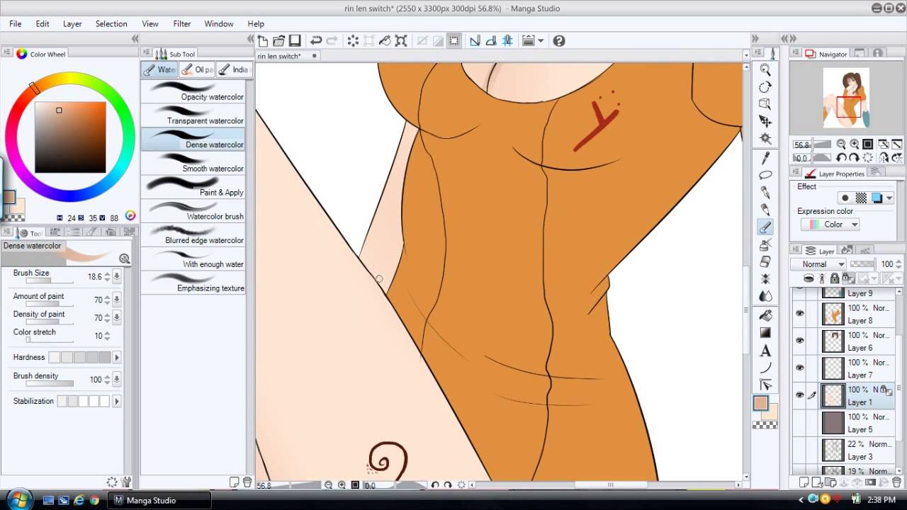
drag(380, 282, 391, 224)
mouse_move(382, 257)
mouse_down()
mouse_move(387, 247)
mouse_move(383, 280)
mouse_move(402, 219)
mouse_up()
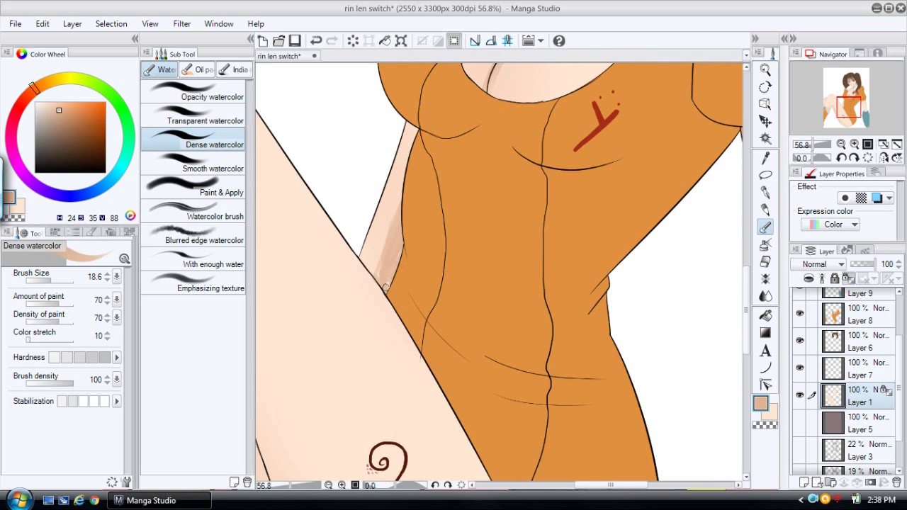
drag(401, 149, 407, 182)
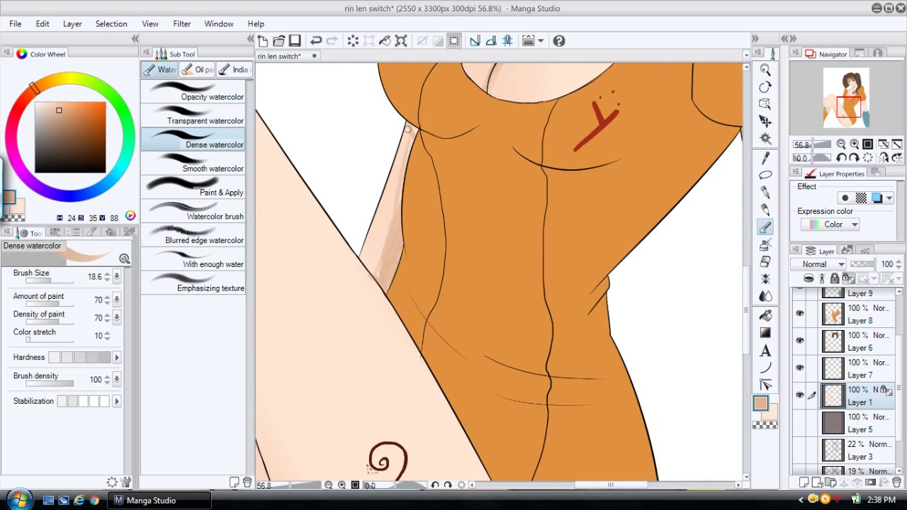
click(765, 296)
mouse_move(405, 149)
mouse_down()
mouse_move(382, 267)
mouse_move(433, 279)
mouse_move(354, 260)
mouse_up()
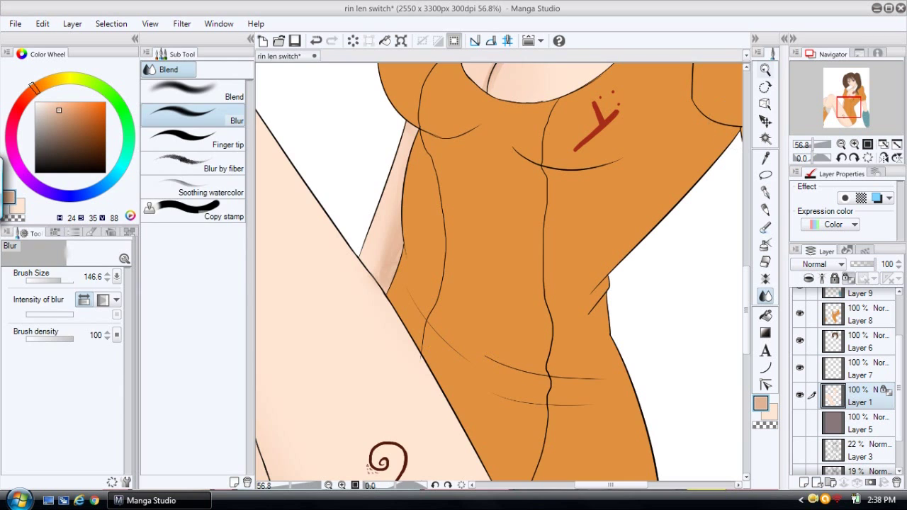
- Shade the bare arm between the orange sleeve and teal glove along its top and inner edge with Dense watercolor, and blur the shading
click(765, 69)
drag(644, 187, 567, 195)
drag(599, 485, 627, 486)
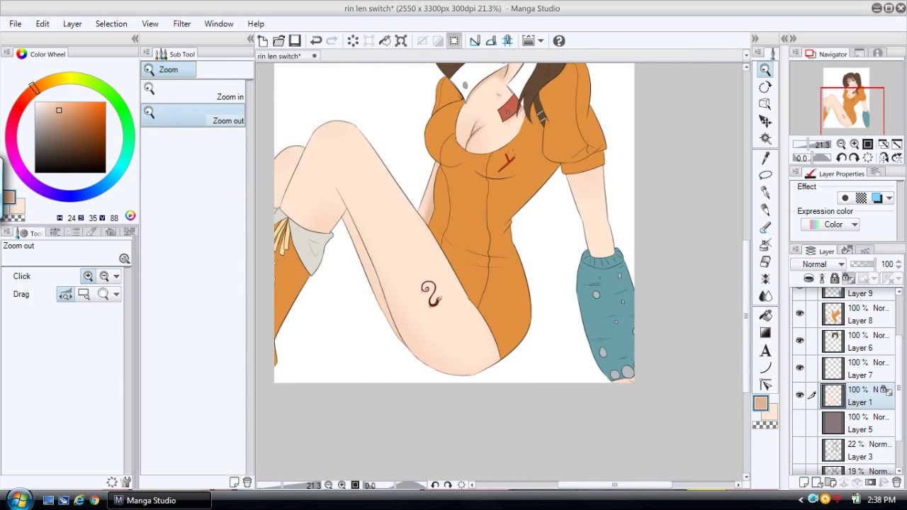
key(ctrl+plus)
key(b)
mouse_move(517, 168)
mouse_down()
mouse_move(564, 278)
mouse_move(526, 195)
mouse_move(580, 165)
mouse_move(521, 190)
mouse_move(590, 161)
mouse_up()
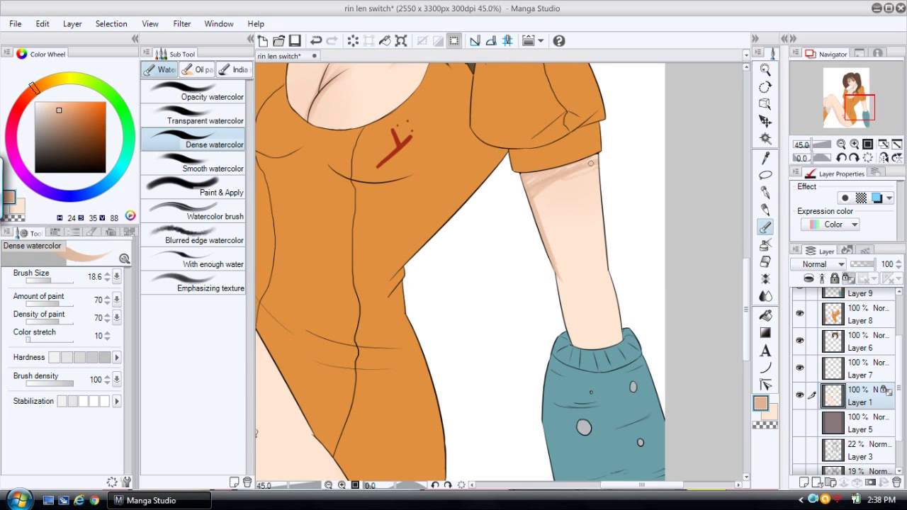
mouse_move(555, 272)
mouse_down()
mouse_move(584, 345)
mouse_move(524, 176)
mouse_move(547, 233)
mouse_up()
mouse_move(570, 339)
mouse_down()
mouse_move(544, 240)
mouse_move(574, 356)
mouse_up()
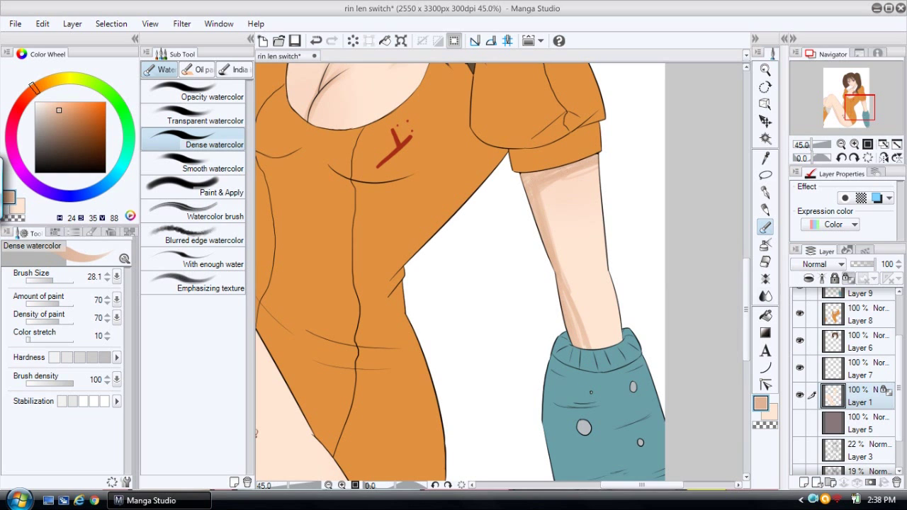
key(j)
drag(563, 240, 572, 300)
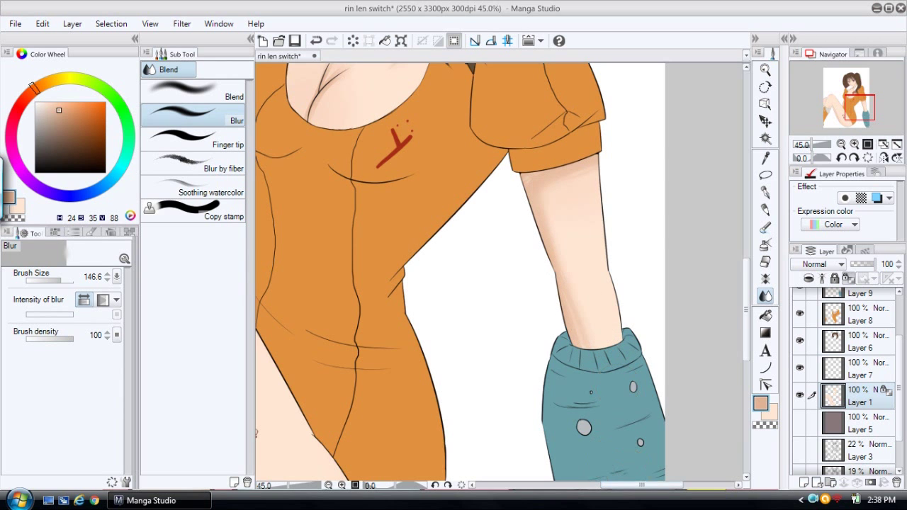
- Shade the narrow strip of the far thigh behind the raised leg with Dense watercolor at size 28.1
drag(641, 485, 601, 485)
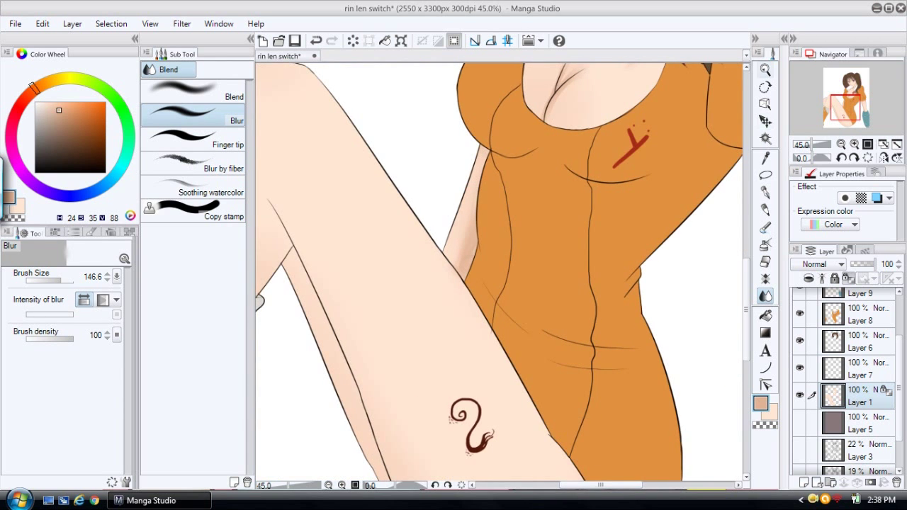
key(/)
drag(668, 154, 602, 154)
drag(672, 263, 705, 263)
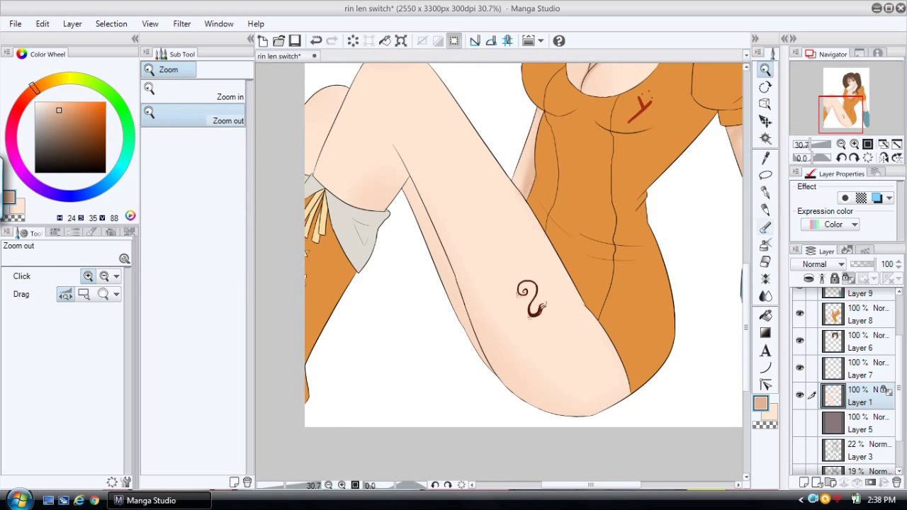
key(b)
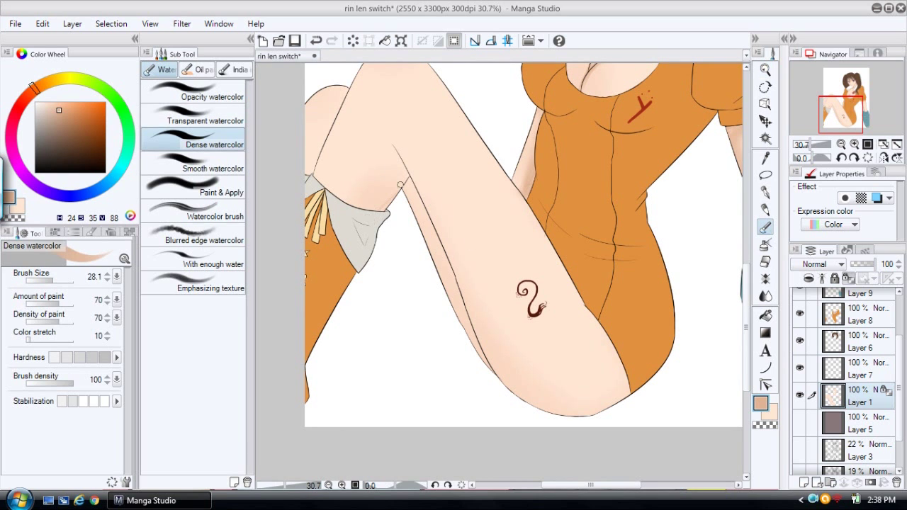
drag(391, 142, 450, 279)
drag(404, 167, 464, 335)
drag(433, 252, 475, 347)
drag(411, 184, 471, 319)
drag(425, 225, 489, 370)
drag(428, 223, 455, 313)
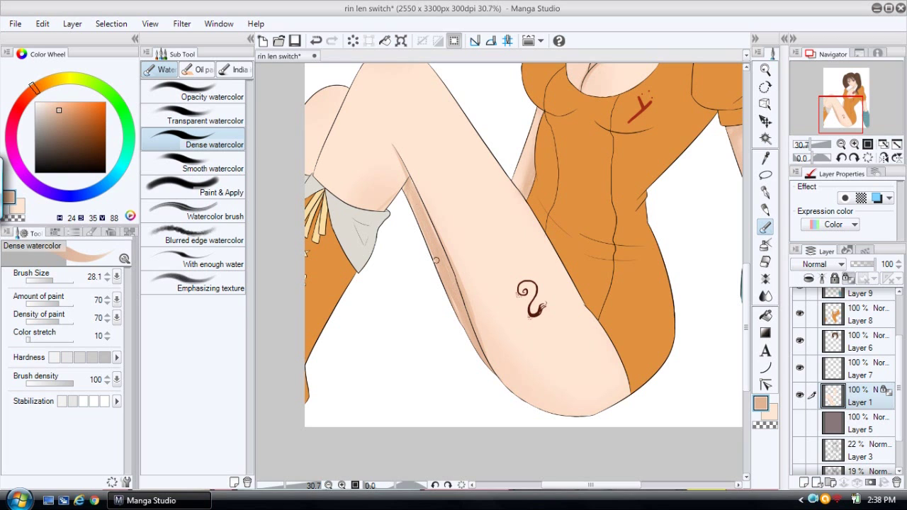
- Enlarge the Dense watercolor brush to 84.5 and shade behind the knee and along the raised thigh's lower contour
drag(53, 278, 58, 278)
drag(407, 173, 376, 210)
drag(392, 116, 401, 175)
drag(386, 126, 449, 273)
drag(409, 160, 496, 354)
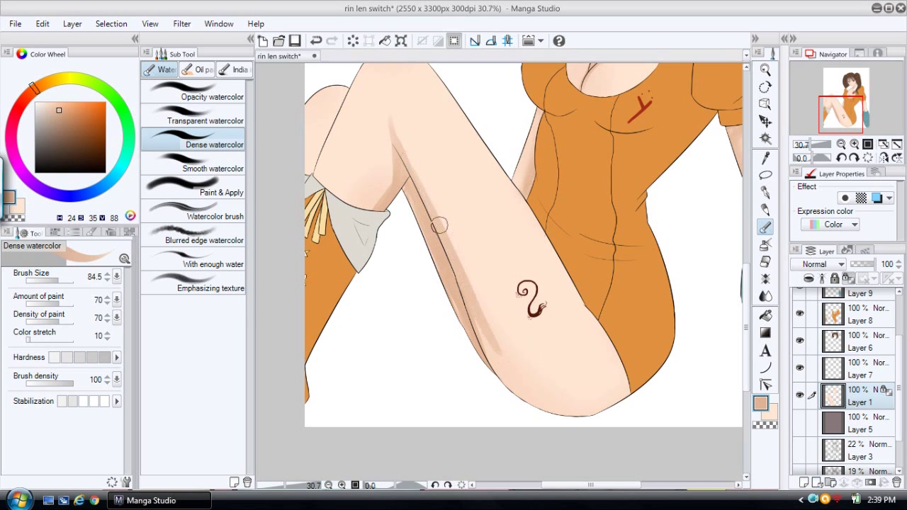
- Paint a broad shadow along the underside of the thigh and around the hip up to the orange outfit
drag(439, 225, 537, 369)
mouse_move(464, 302)
mouse_down()
mouse_move(587, 420)
mouse_move(531, 358)
mouse_move(537, 342)
mouse_move(629, 394)
mouse_up()
drag(592, 298, 623, 394)
drag(610, 341, 612, 391)
- Blur the shading behind the knee, along the thigh's lower contour and around the hip with the Blur tool at size 334.5
click(765, 296)
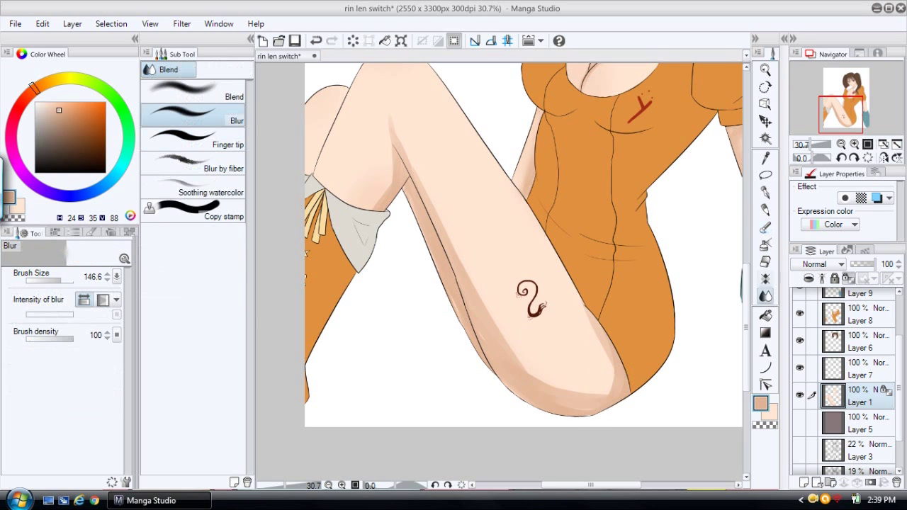
drag(61, 279, 65, 279)
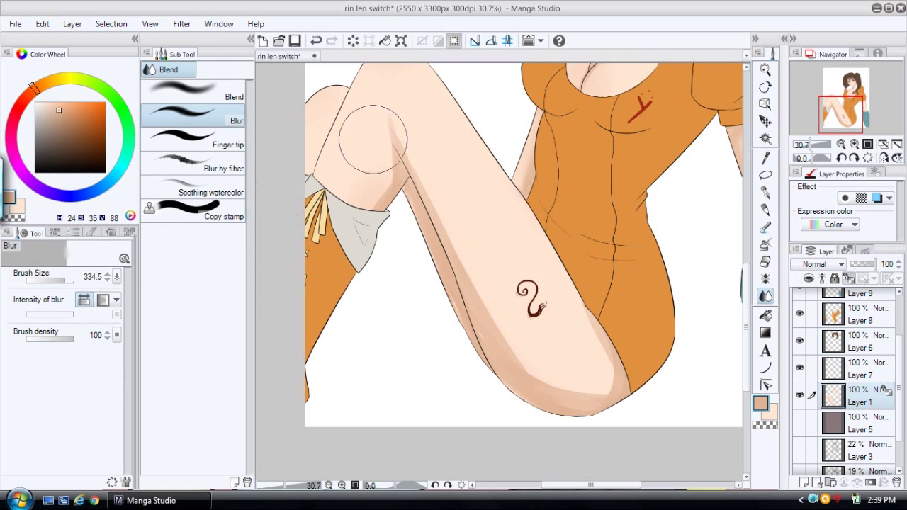
drag(389, 141, 393, 160)
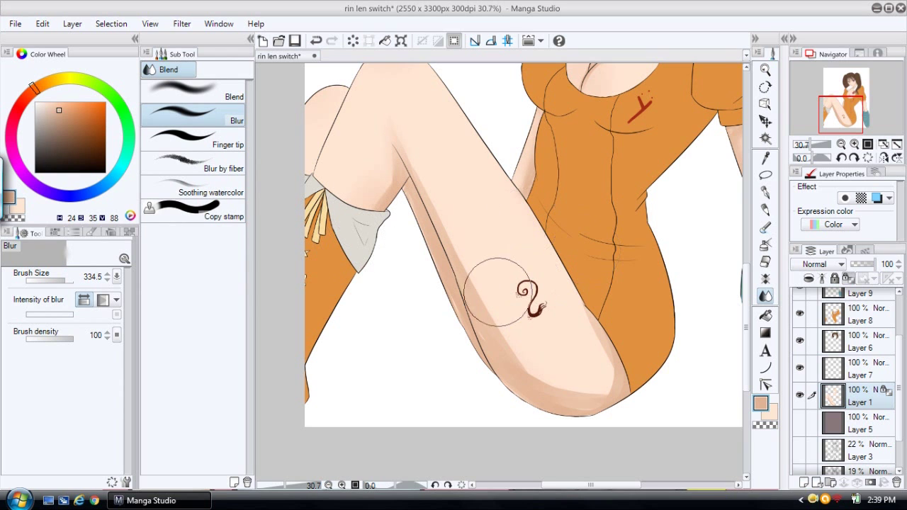
mouse_move(559, 389)
mouse_down()
mouse_move(579, 403)
mouse_move(637, 402)
mouse_move(660, 391)
mouse_up()
mouse_move(585, 364)
mouse_down()
mouse_move(599, 368)
mouse_move(584, 335)
mouse_up()
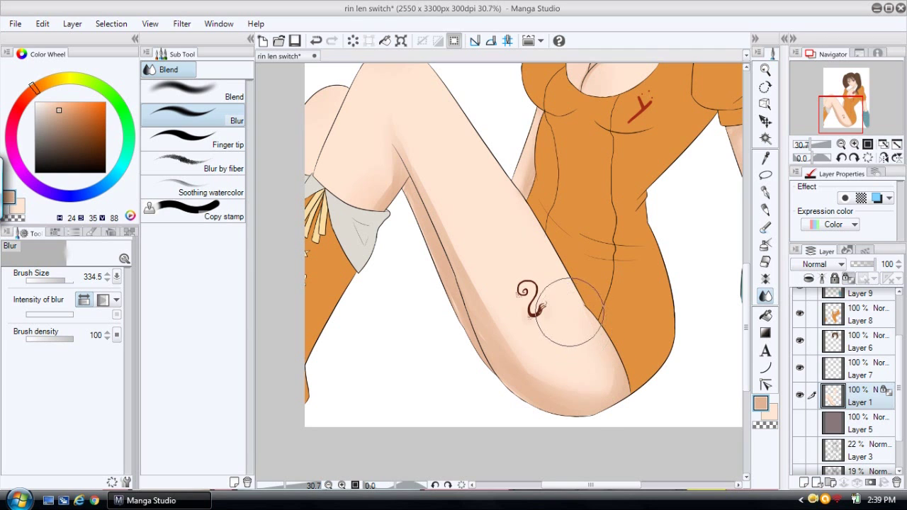
mouse_move(589, 389)
mouse_down()
mouse_move(604, 380)
mouse_move(558, 386)
mouse_up()
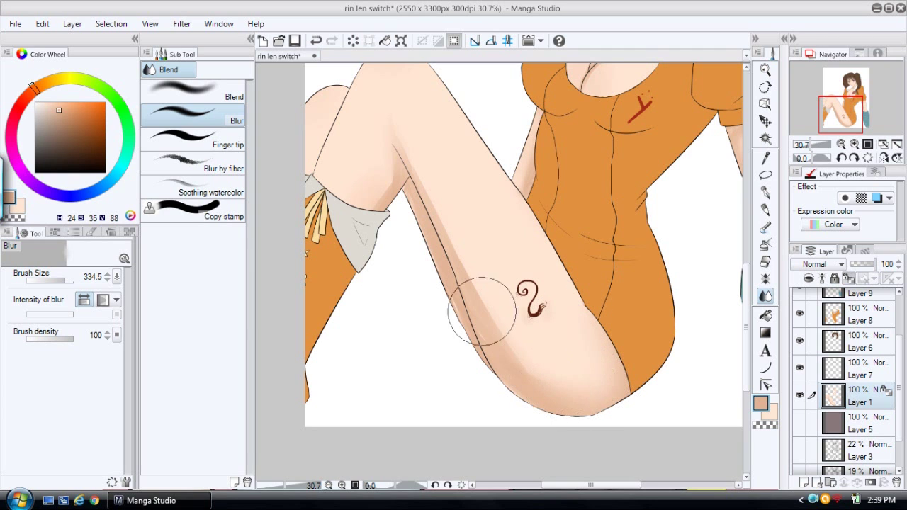
mouse_move(416, 191)
mouse_down()
mouse_move(457, 267)
mouse_move(462, 296)
mouse_move(579, 432)
mouse_up()
mouse_move(383, 157)
mouse_down()
mouse_move(375, 181)
mouse_move(383, 179)
mouse_up()
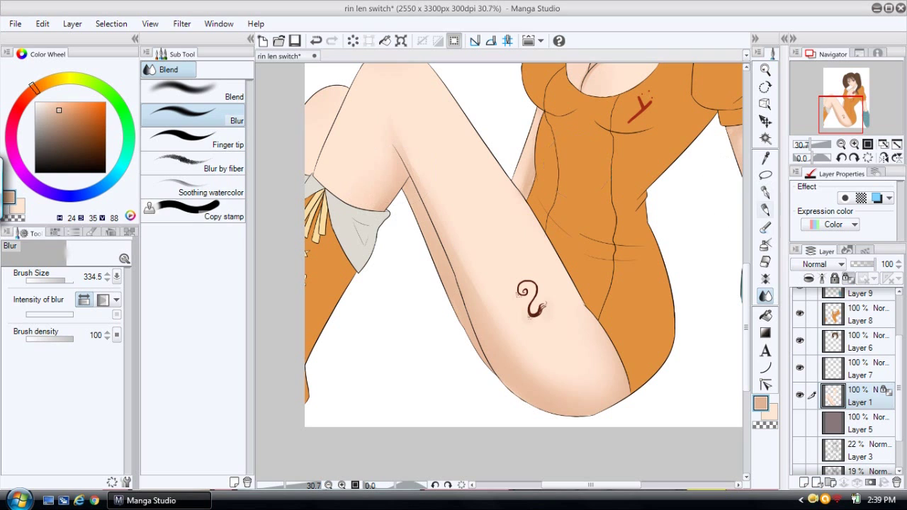
- Choose a darker skin shadow colour (H24 S45 V79) and draw G-pen shadows at size 12.3 on the forehead beneath the bangs
click(765, 209)
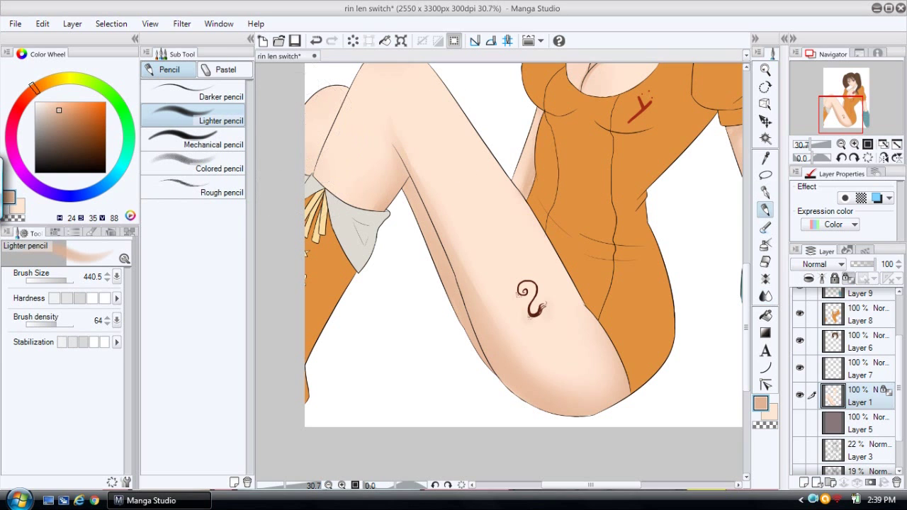
click(66, 115)
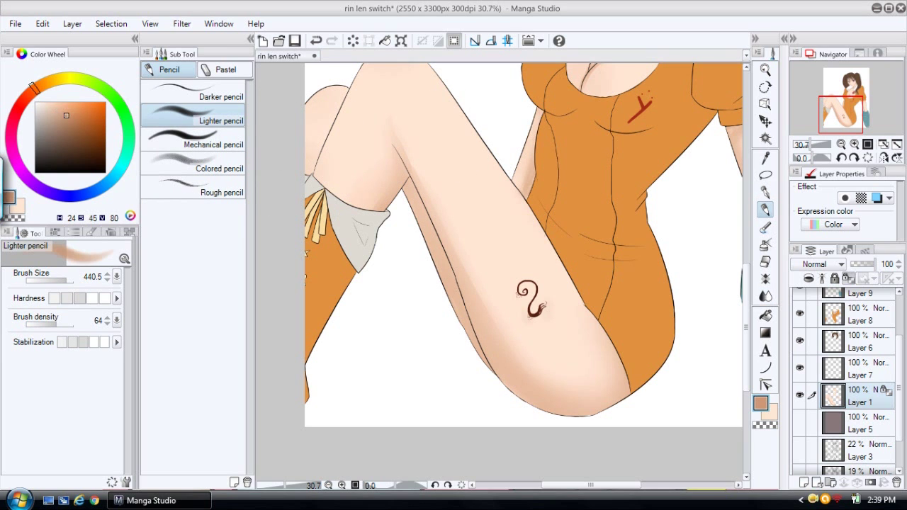
key(p)
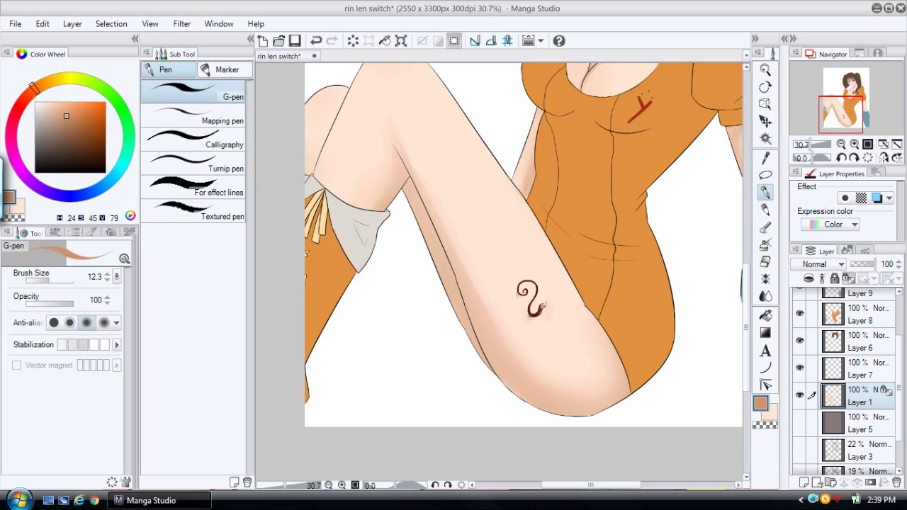
click(765, 70)
drag(746, 326, 746, 243)
drag(647, 142, 719, 142)
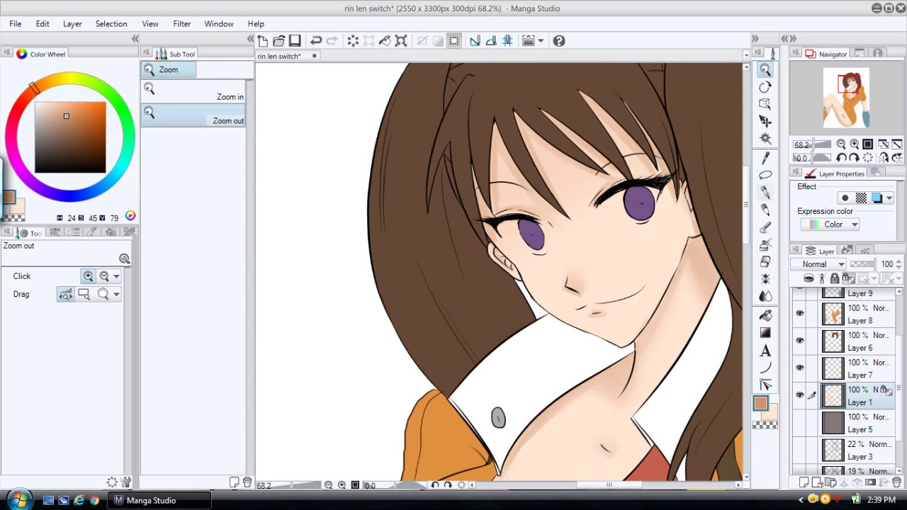
key(p)
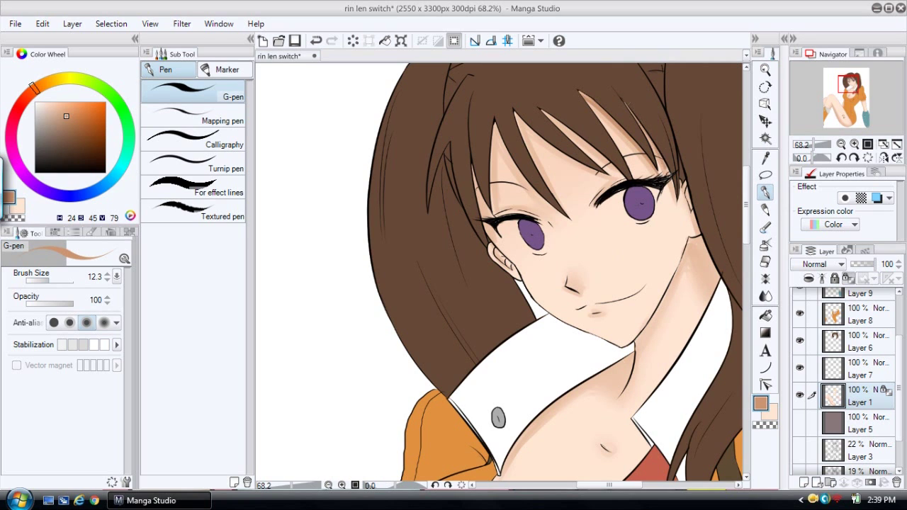
mouse_move(513, 113)
mouse_down()
mouse_move(561, 155)
mouse_move(601, 172)
mouse_up()
drag(543, 113, 638, 187)
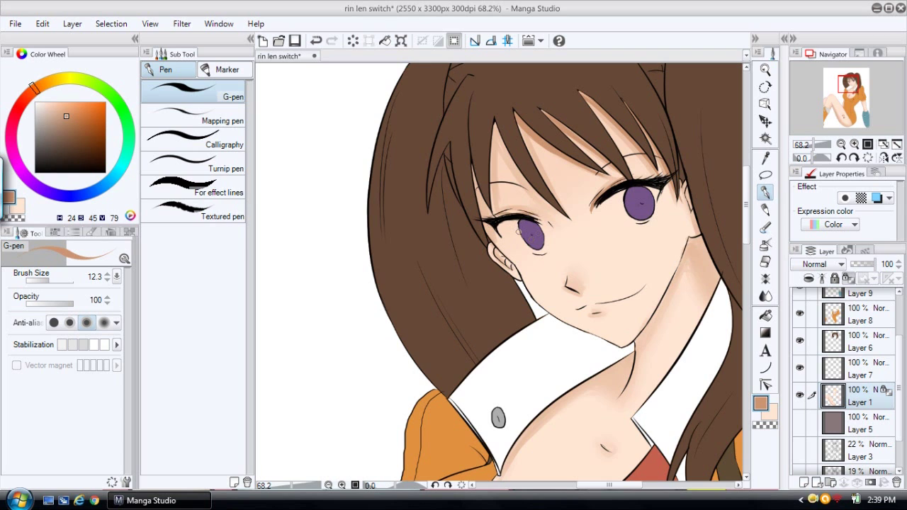
- Draw a thin G-pen shadow along the upper lashes of the eye nearest the visible ear, undoing and redrawing the stroke
drag(485, 220, 552, 230)
key(ctrl+z)
key(ctrl+z)
key(ctrl+z)
mouse_move(490, 217)
mouse_down()
mouse_move(515, 213)
mouse_move(553, 226)
mouse_up()
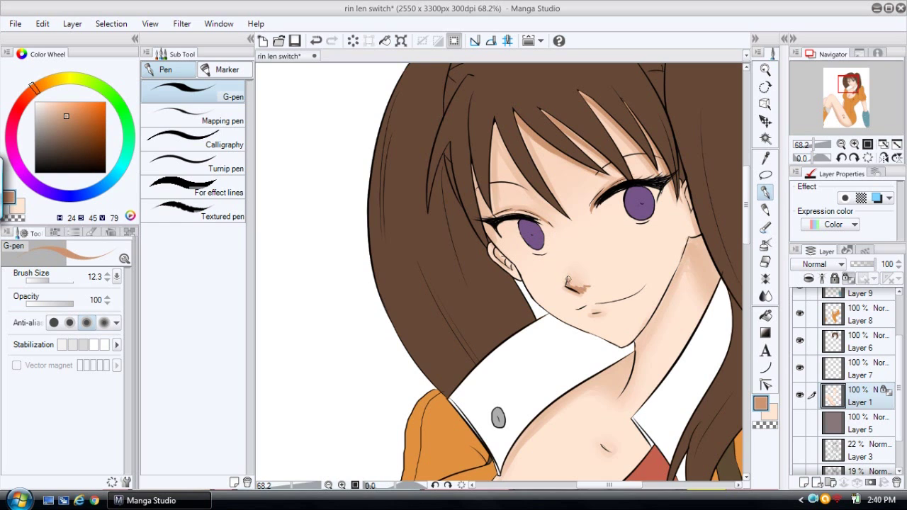
- Soften the nose shadow with Blur at size 42.5 and add a small G-pen shadow on the lower lip
click(765, 296)
click(55, 281)
mouse_move(571, 278)
mouse_down()
mouse_move(598, 287)
mouse_move(565, 278)
mouse_move(579, 273)
mouse_move(587, 306)
mouse_up()
key(p)
key(ctrl+z)
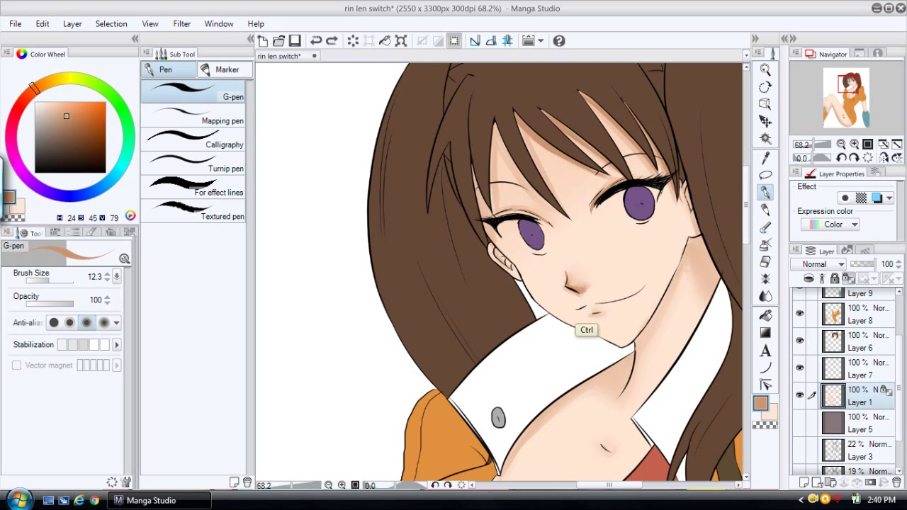
drag(590, 314, 599, 313)
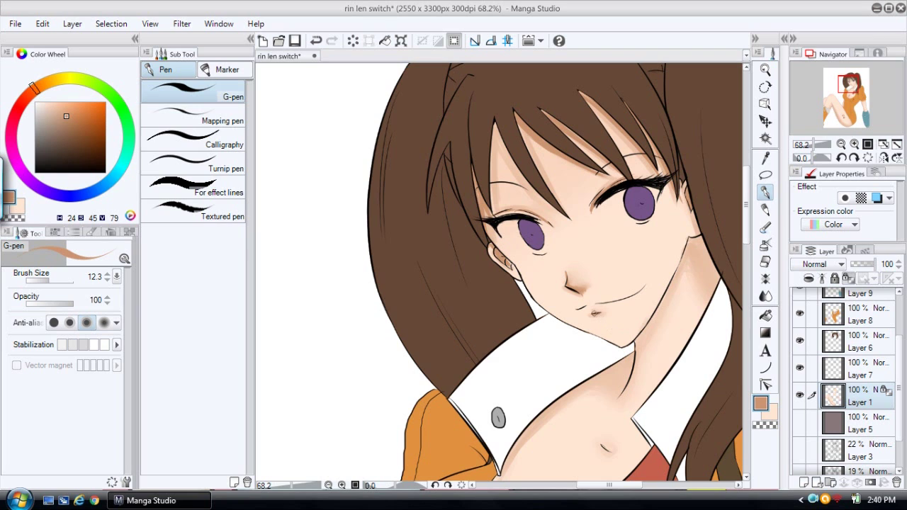
- Paint a G-pen shadow at size 24.5 on the neck along the jawline, and blur it near the ear
drag(49, 281, 53, 281)
drag(691, 211, 721, 284)
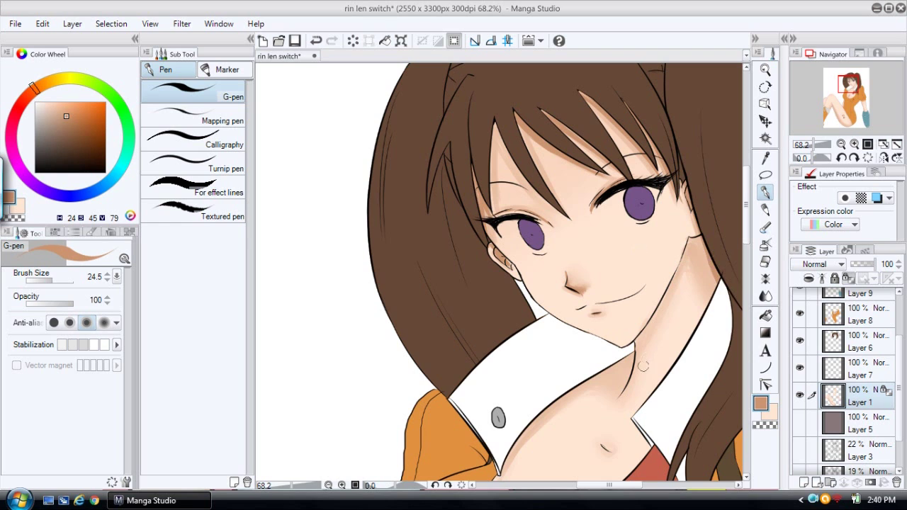
drag(634, 345, 624, 394)
key(ctrl+z)
key(ctrl+y)
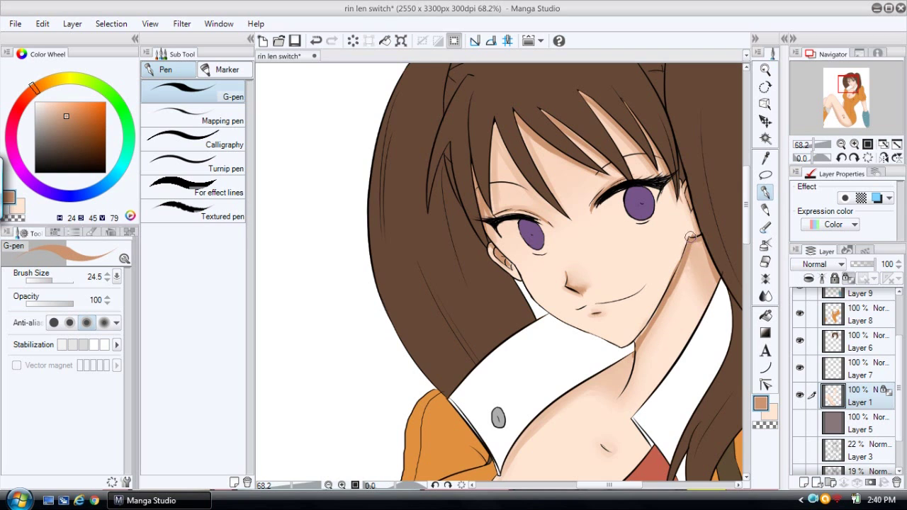
drag(686, 251, 645, 329)
drag(680, 274, 640, 334)
drag(665, 307, 636, 338)
key(j)
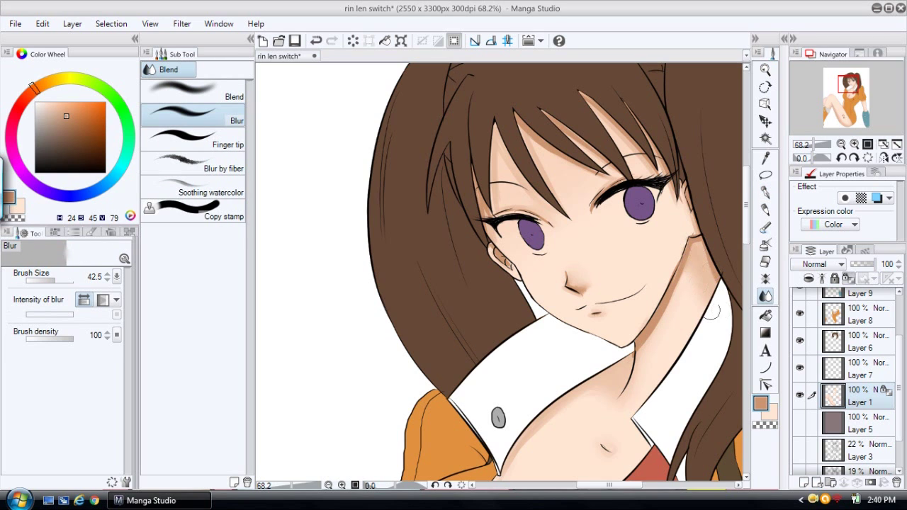
drag(707, 263, 704, 253)
- Draw a G-pen shadow on the chest along the white collar's lower edge and soften it with Blur near the throat
key(p)
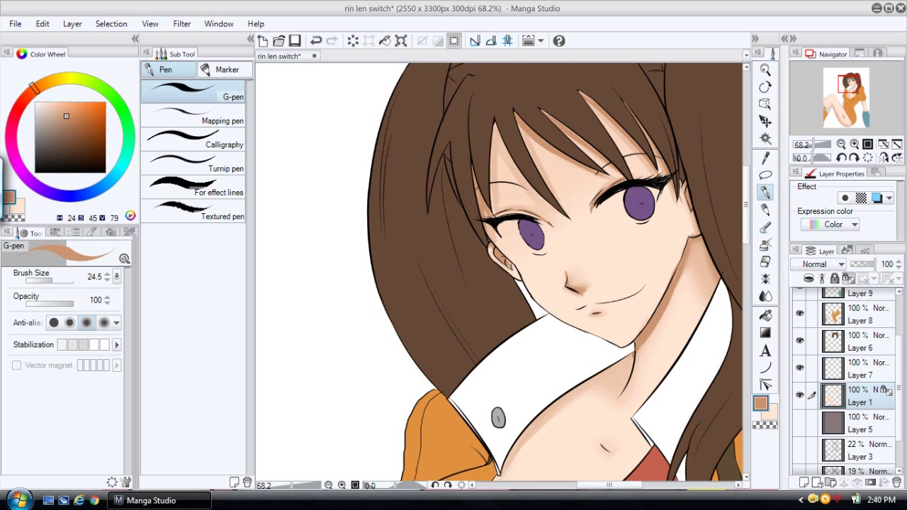
scroll(576, 283, down, 3)
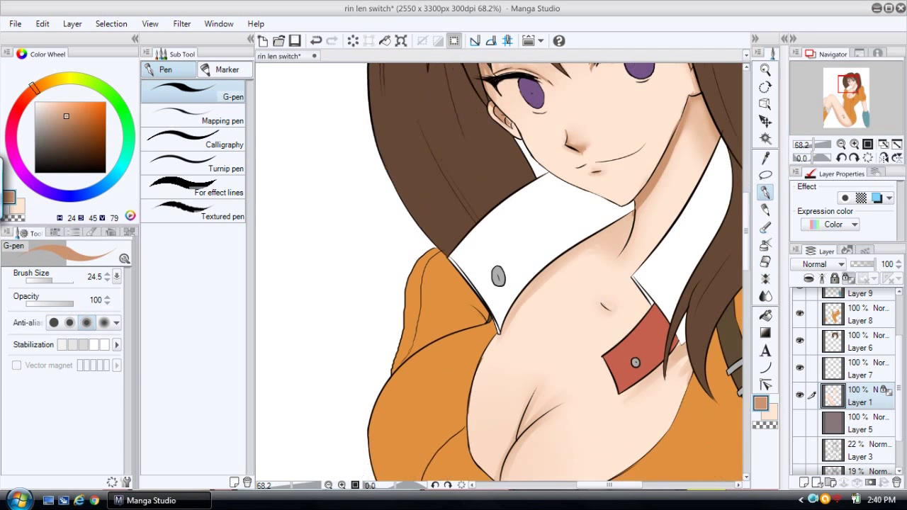
mouse_move(504, 328)
mouse_down()
mouse_move(550, 269)
mouse_move(631, 213)
mouse_up()
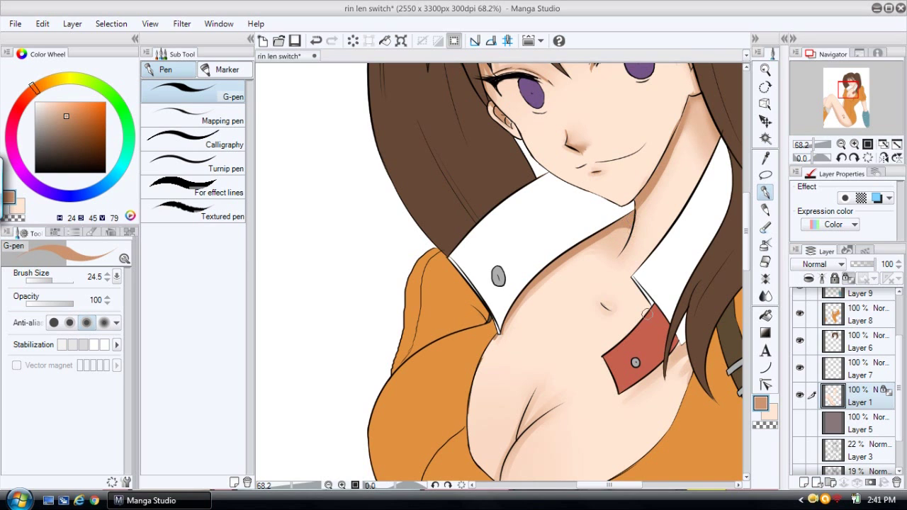
key(j)
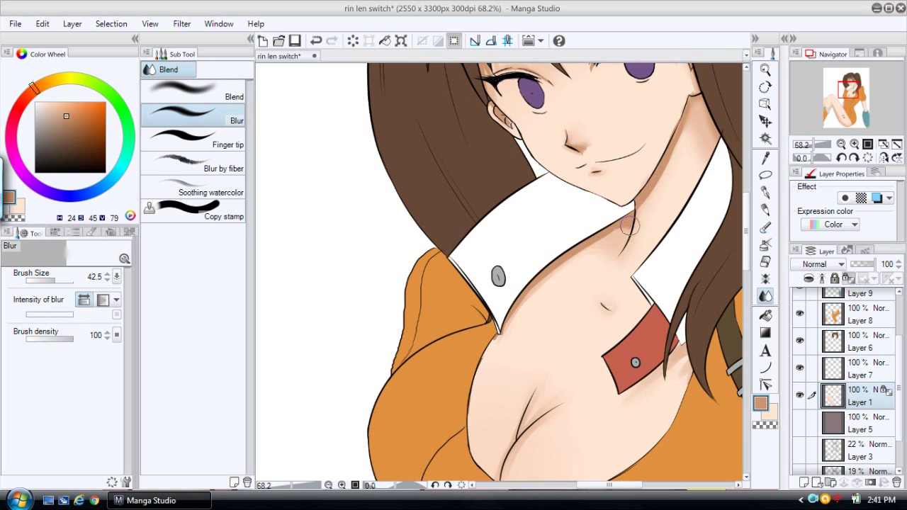
- Draw a dark G-pen shadow in the crease behind the knee down to the grey cuff, and soften it with Blur
key(p)
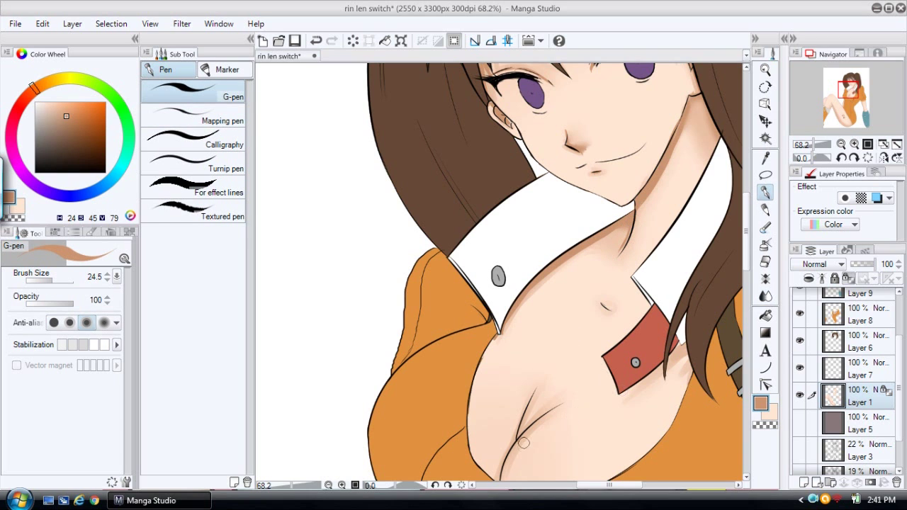
click(500, 485)
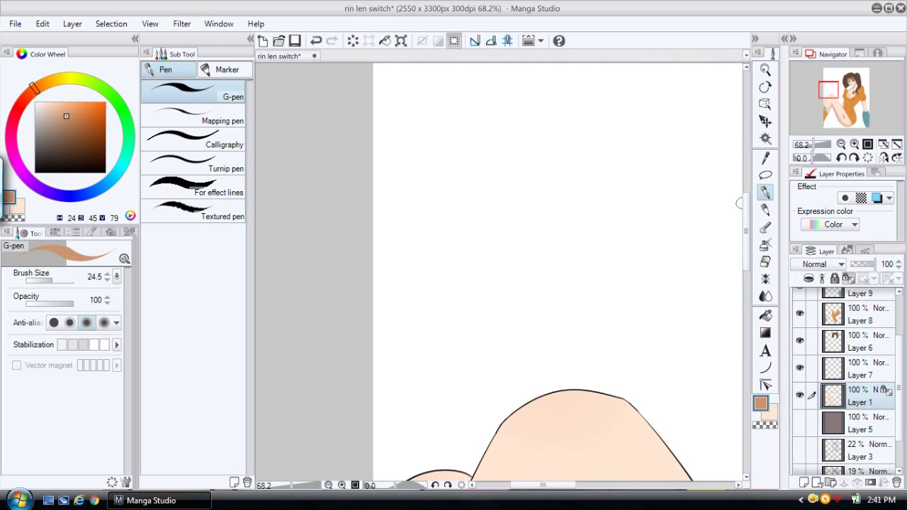
scroll(739, 204, down, 5)
mouse_move(586, 266)
mouse_down()
mouse_move(569, 234)
mouse_move(607, 303)
mouse_up()
mouse_move(564, 231)
mouse_down()
mouse_move(596, 293)
mouse_move(580, 316)
mouse_move(593, 269)
mouse_move(549, 373)
mouse_up()
mouse_move(586, 293)
mouse_down()
mouse_move(553, 367)
mouse_move(593, 283)
mouse_move(582, 333)
mouse_move(599, 302)
mouse_move(592, 277)
mouse_move(552, 365)
mouse_up()
mouse_move(589, 270)
mouse_down()
mouse_move(509, 390)
mouse_move(584, 319)
mouse_move(588, 282)
mouse_move(577, 304)
mouse_up()
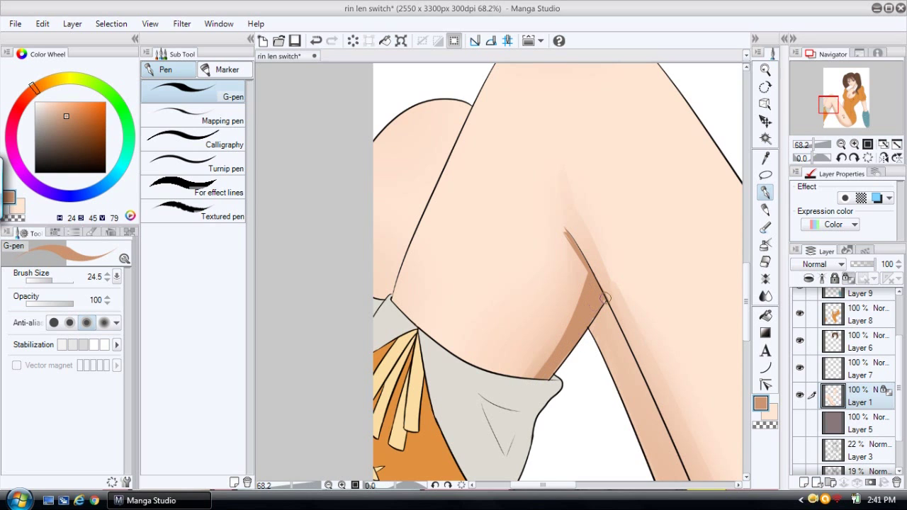
mouse_move(567, 234)
mouse_down()
mouse_move(583, 285)
mouse_move(579, 260)
mouse_up()
click(765, 69)
click(674, 168)
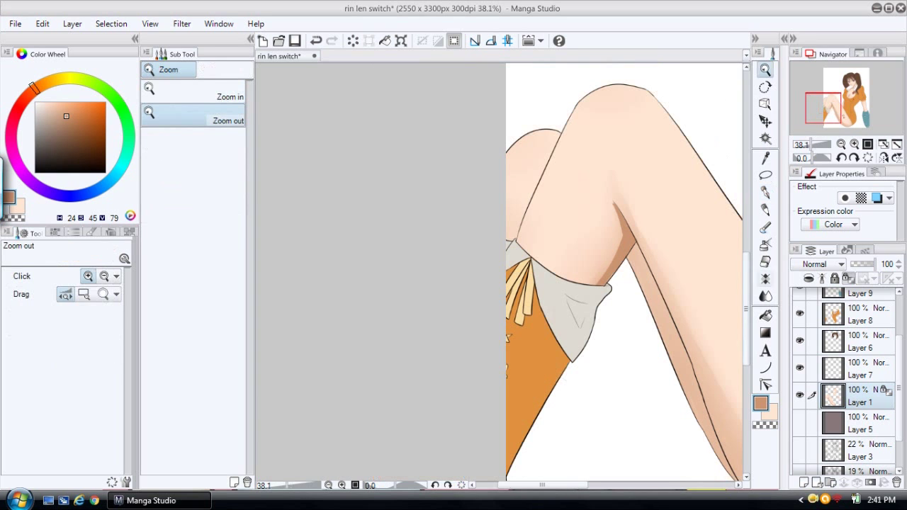
click(765, 296)
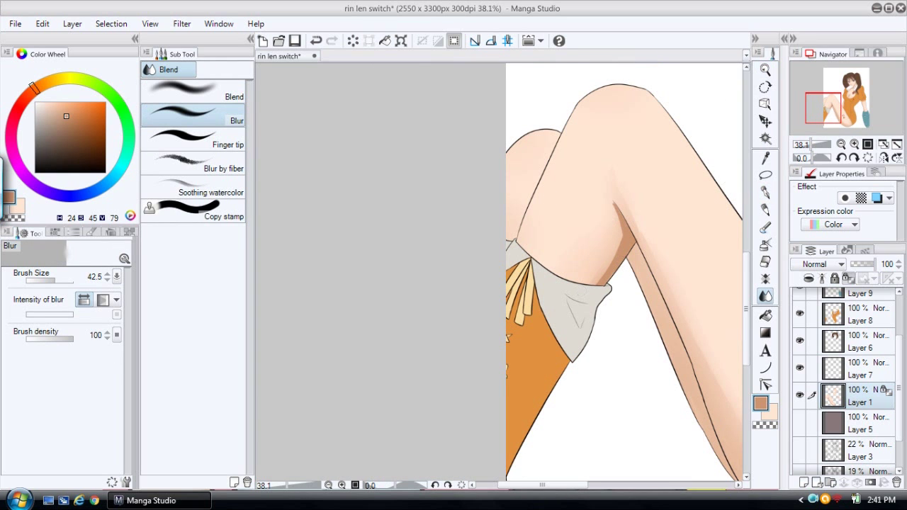
key(p)
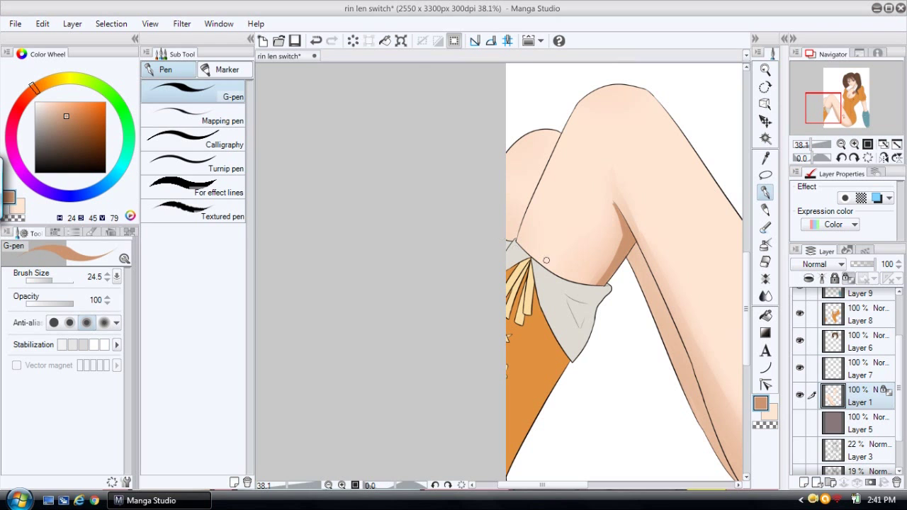
drag(559, 486, 593, 485)
drag(746, 309, 746, 331)
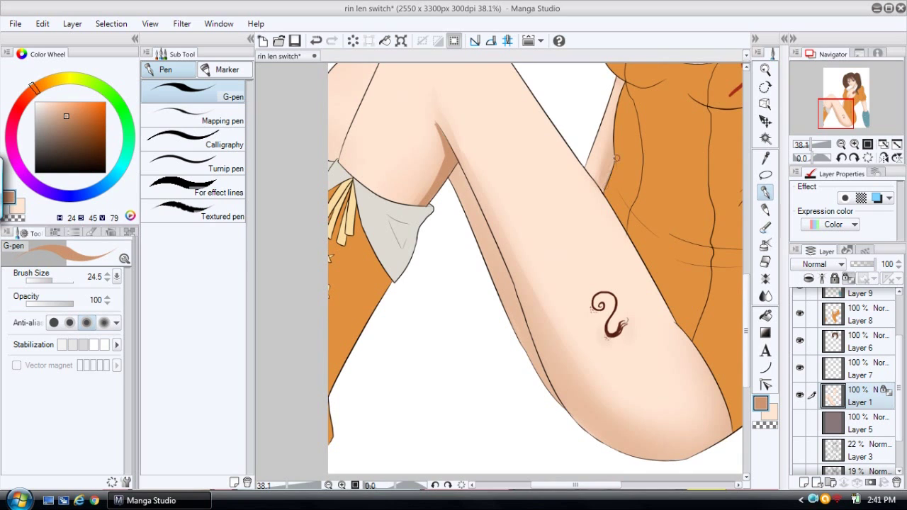
mouse_move(452, 165)
mouse_down()
mouse_move(496, 251)
mouse_move(478, 216)
mouse_move(500, 281)
mouse_up()
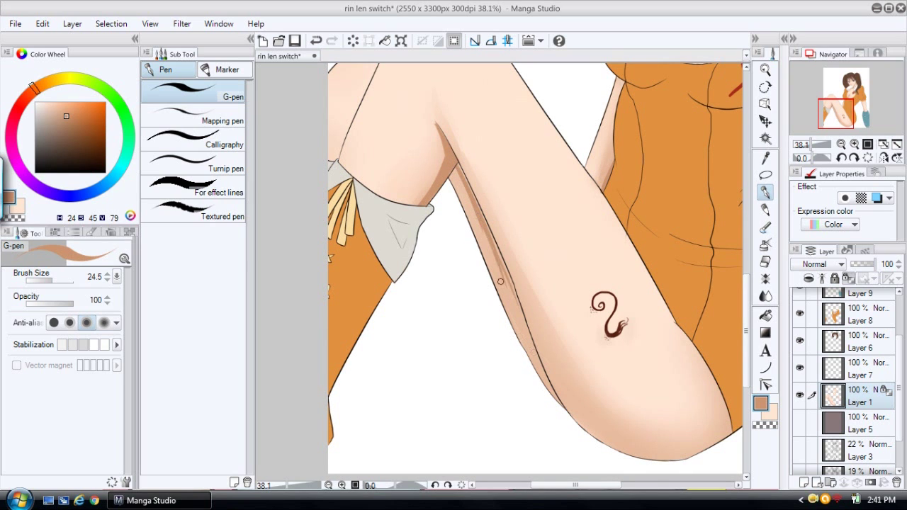
mouse_move(479, 223)
mouse_down()
mouse_move(524, 357)
mouse_move(490, 242)
mouse_move(534, 366)
mouse_up()
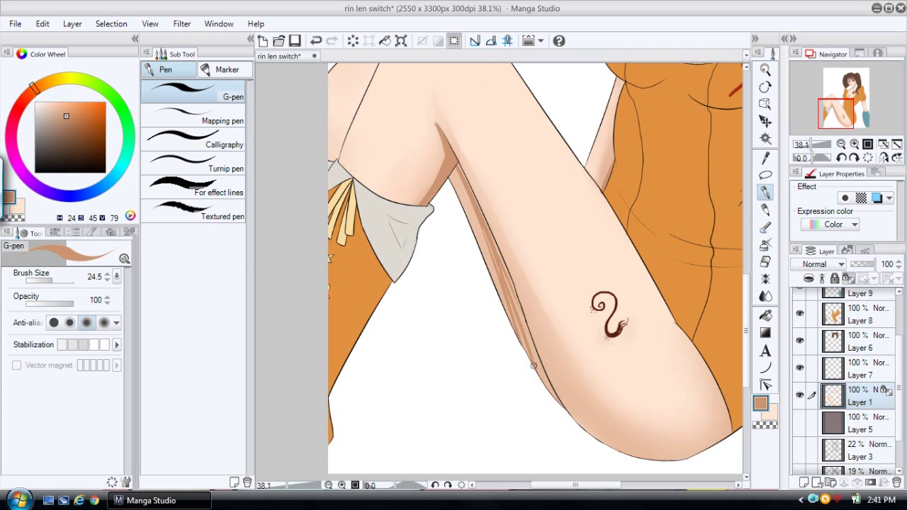
key(ctrl+z)
key(ctrl+z)
key(ctrl+z)
key(ctrl+z)
key(ctrl+z)
key(ctrl+z)
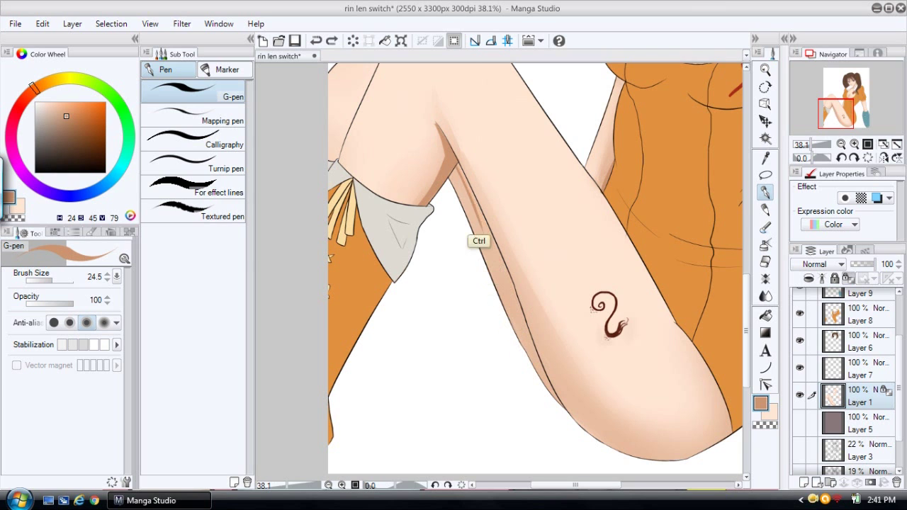
key(ctrl+z)
- Draw a G-pen shadow on the hip along the edge of the orange outfit and soften it with Blur
drag(575, 486, 603, 485)
drag(530, 325, 571, 408)
drag(554, 367, 582, 439)
drag(537, 331, 554, 374)
click(765, 296)
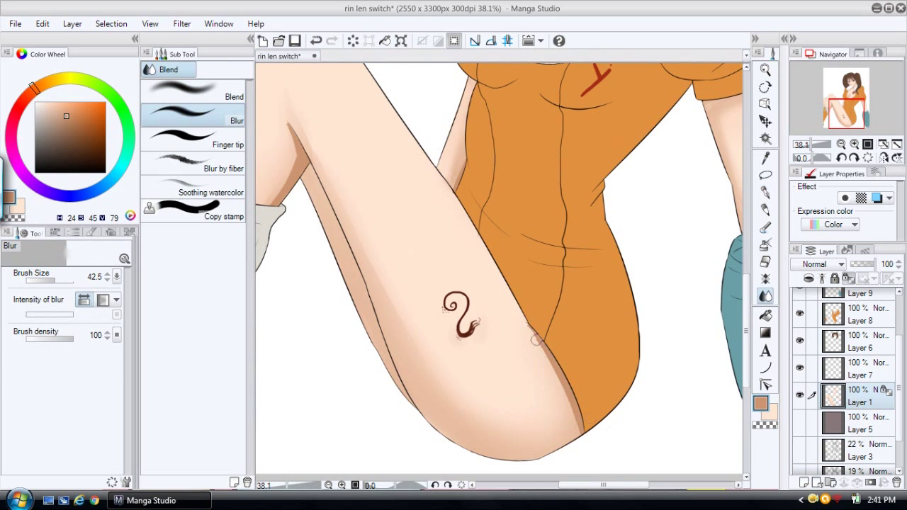
- Draw a G-pen shadow on the forearm below the orange sleeve and down its inner edge to the teal glove, and soften it with Blur
drag(602, 485, 630, 484)
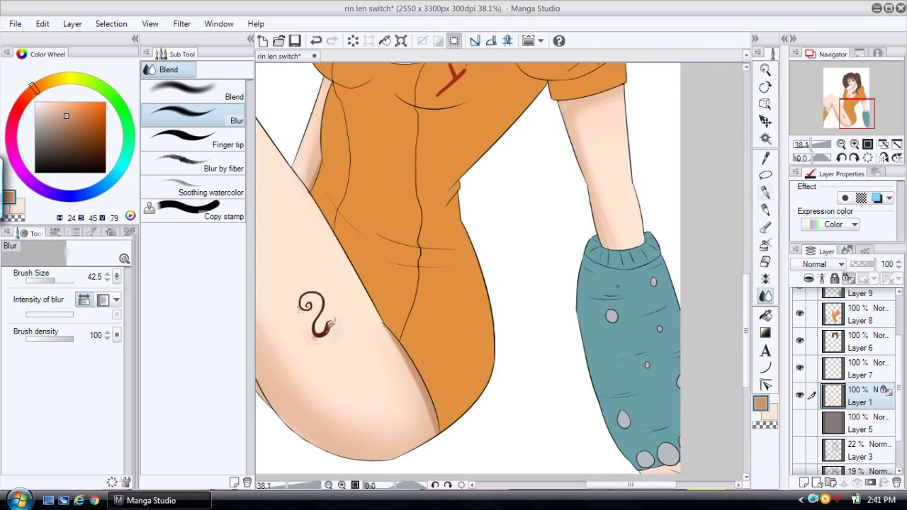
key(p)
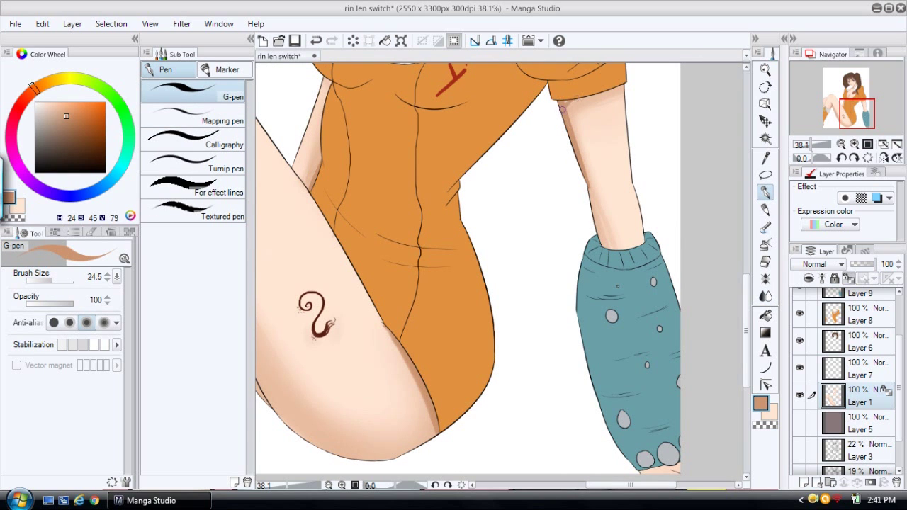
drag(582, 99, 623, 90)
drag(590, 188, 602, 250)
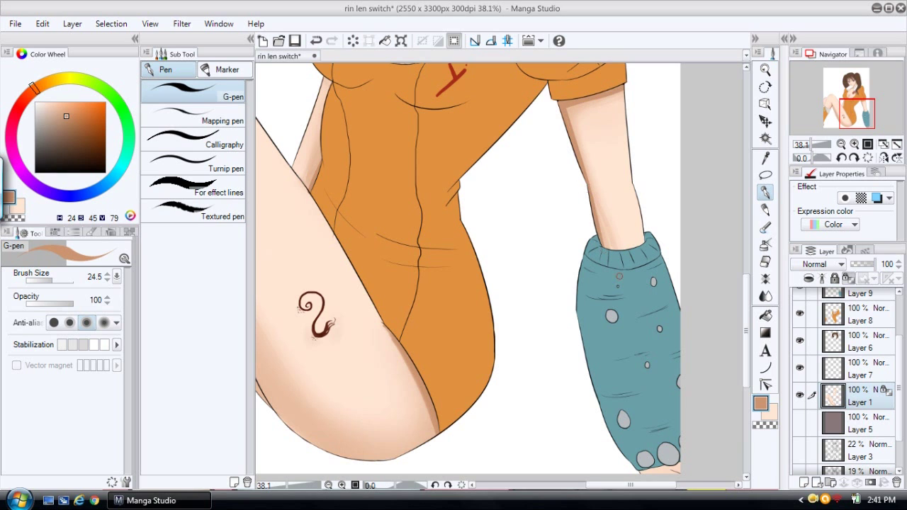
scroll(642, 389, down, 3)
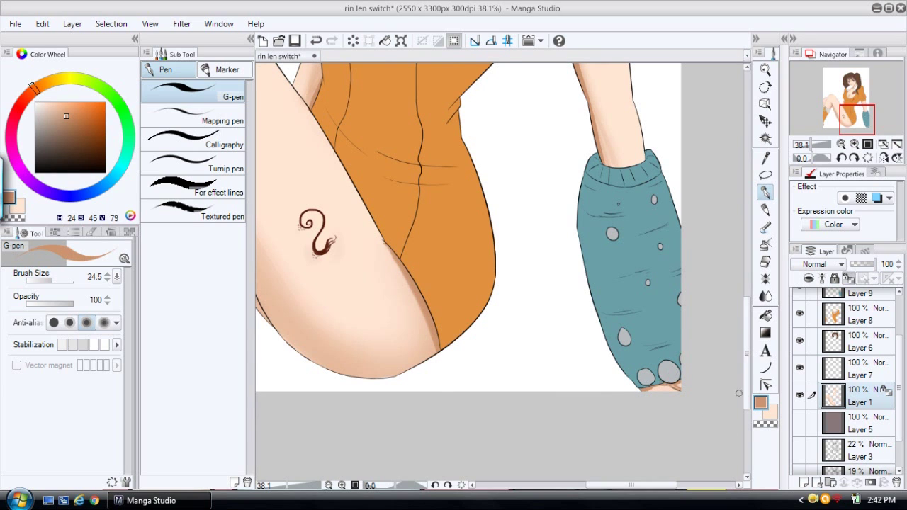
click(765, 296)
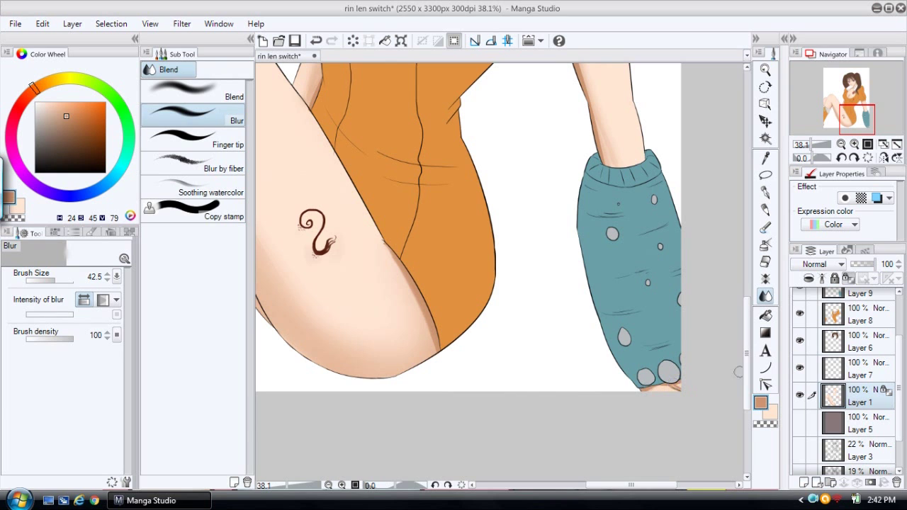
- Draw G-pen shadows on the collarbone mark and along the lower edge of the red collar tab, and soften them with Blur
drag(746, 382, 746, 235)
click(765, 191)
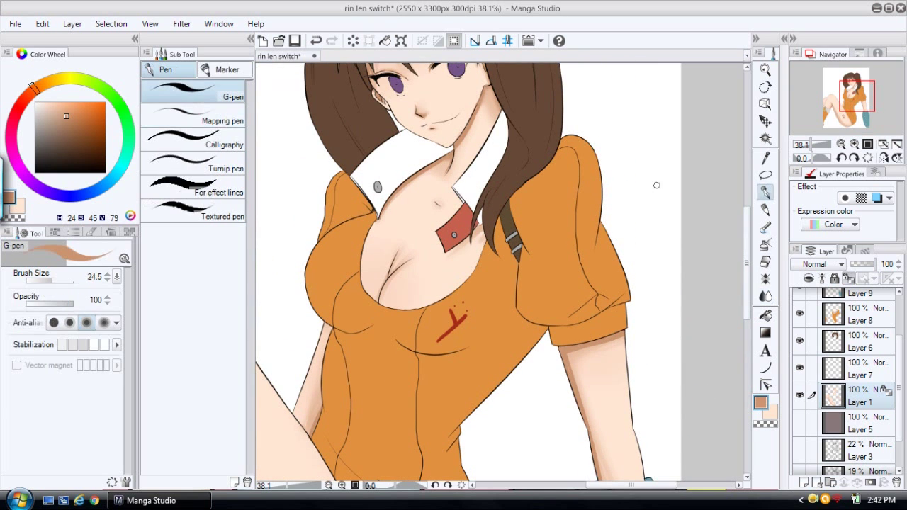
key(ctrl+space)
click(363, 237)
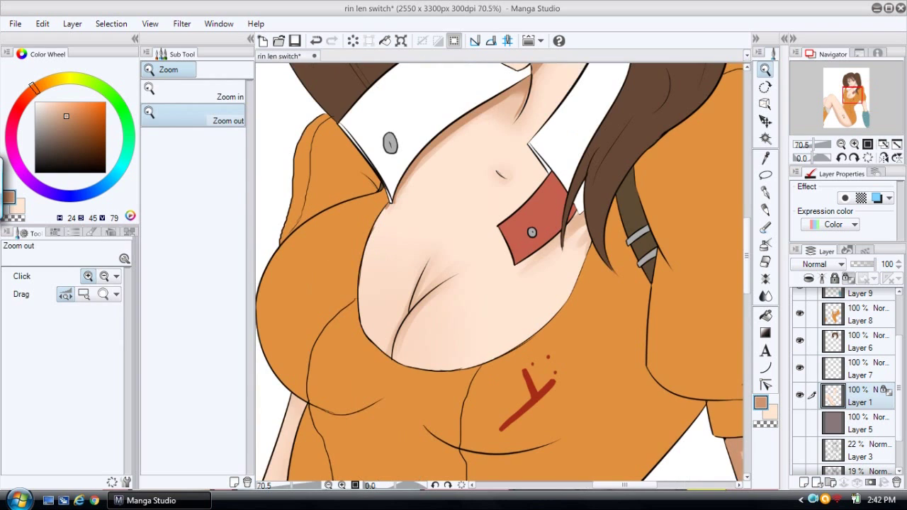
drag(497, 170, 510, 179)
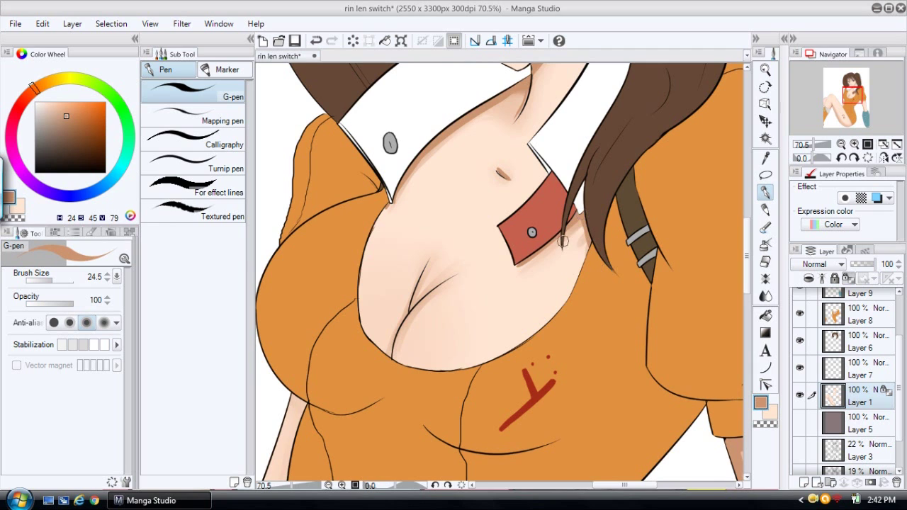
click(765, 261)
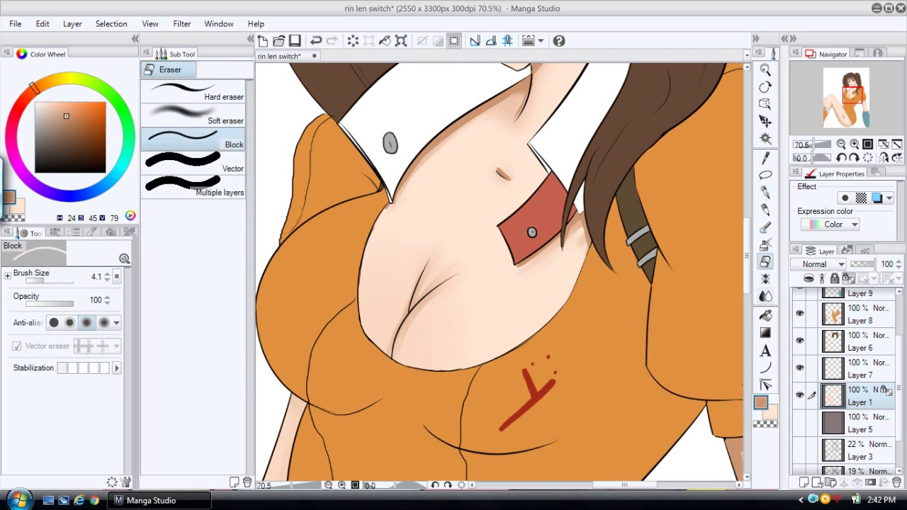
key(j)
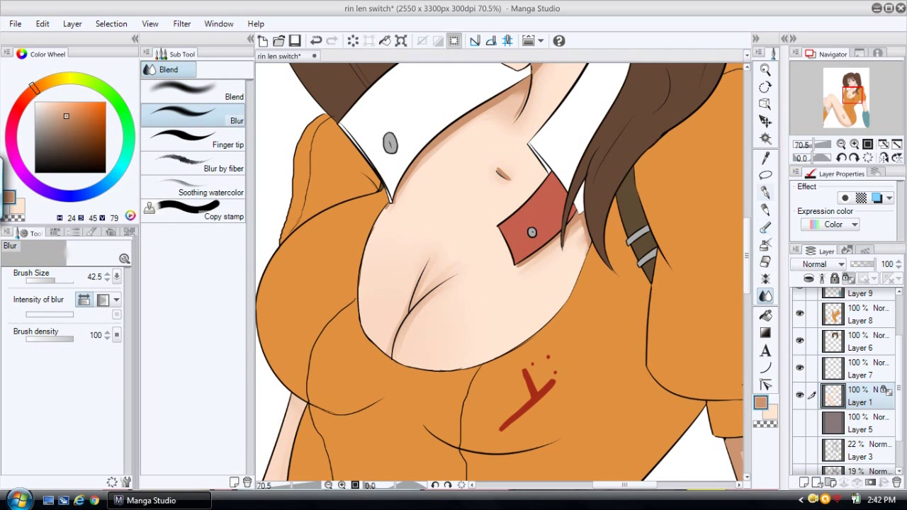
- Draw G-pen shadows along the neckline edge and the chest crease, undoing stray strokes, and soften them with Blur
key(p)
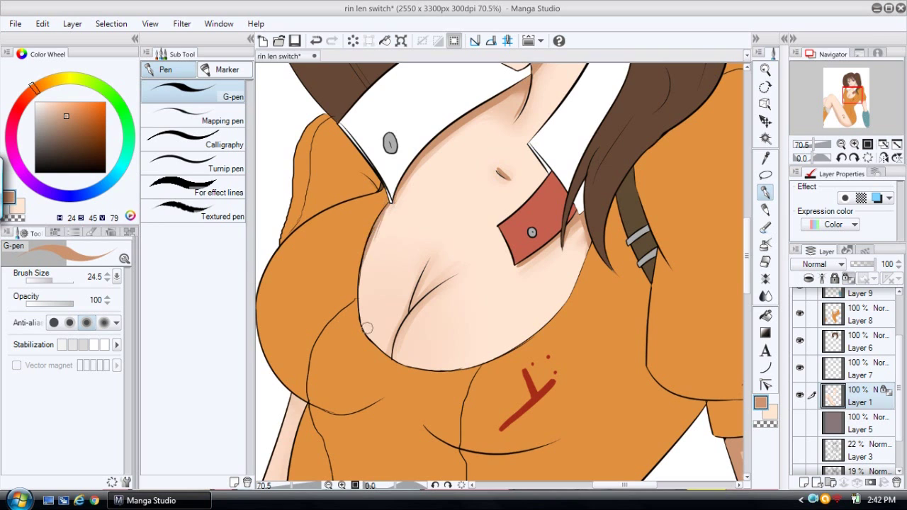
click(391, 202)
drag(430, 261, 411, 313)
key(ctrl+z)
mouse_move(430, 257)
mouse_down()
mouse_move(405, 325)
mouse_move(464, 275)
mouse_up()
key(ctrl+z)
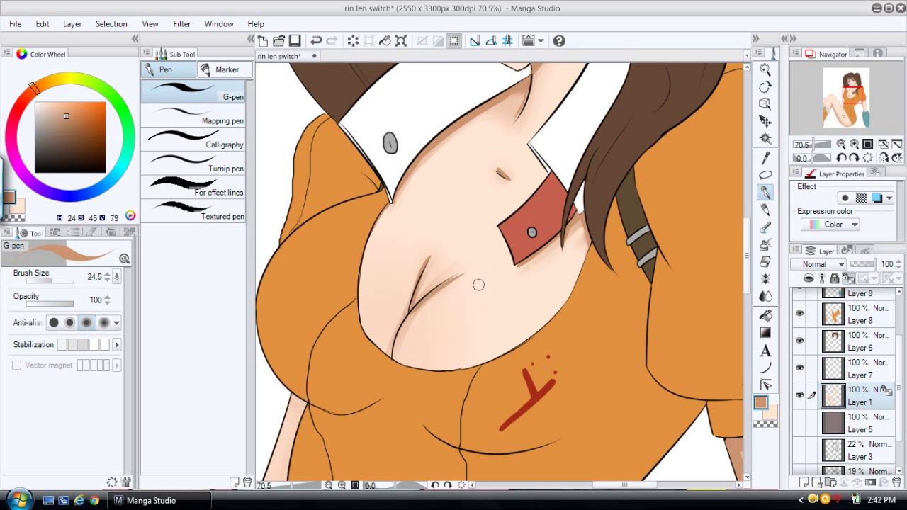
drag(410, 314, 397, 359)
key(ctrl+z)
key(j)
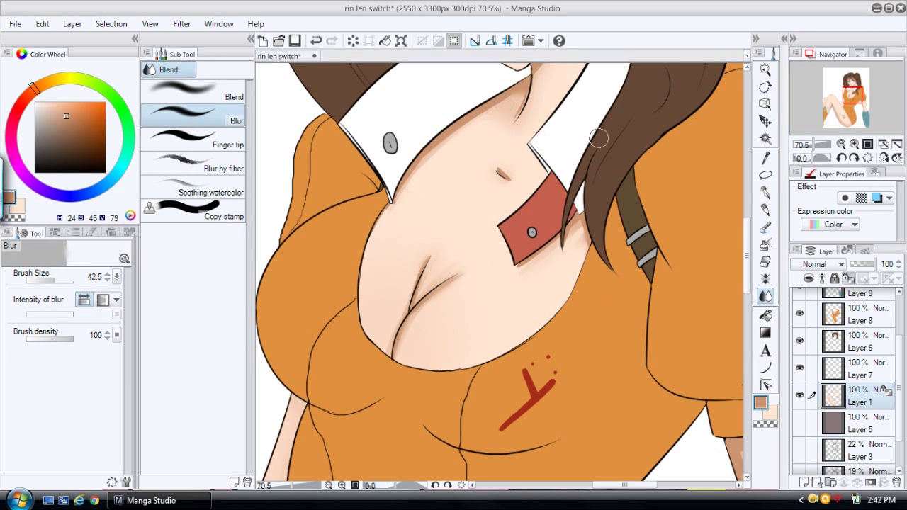
- Set the drawing colour to a warm red with H 7, S 60, V 85 for the skin blush
click(765, 70)
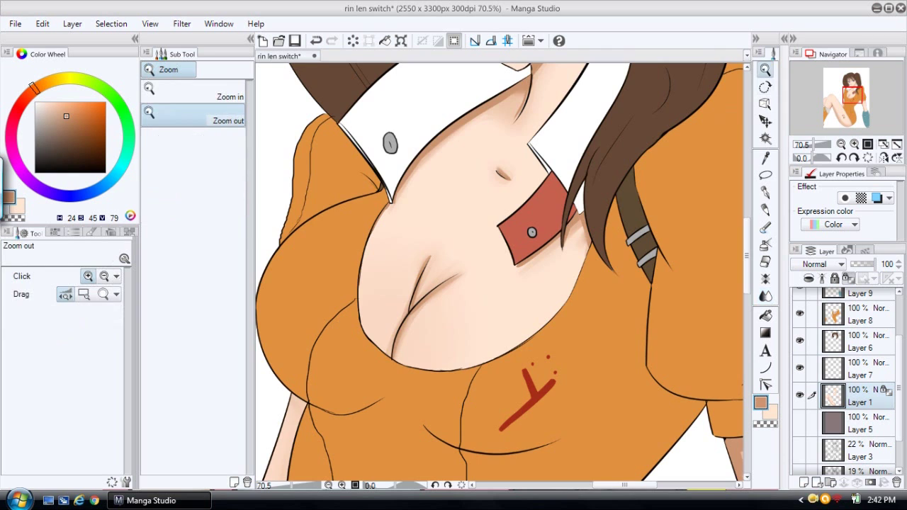
drag(648, 146, 560, 153)
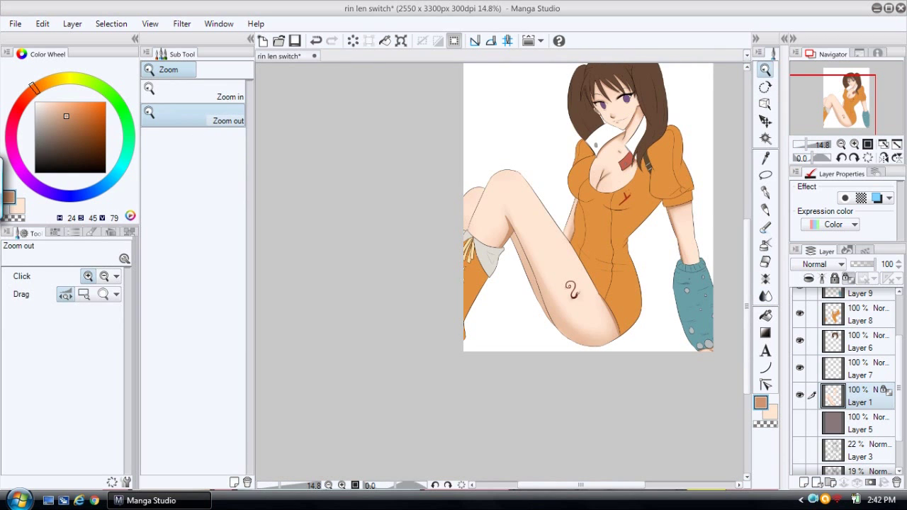
drag(44, 109, 43, 103)
drag(605, 93, 665, 93)
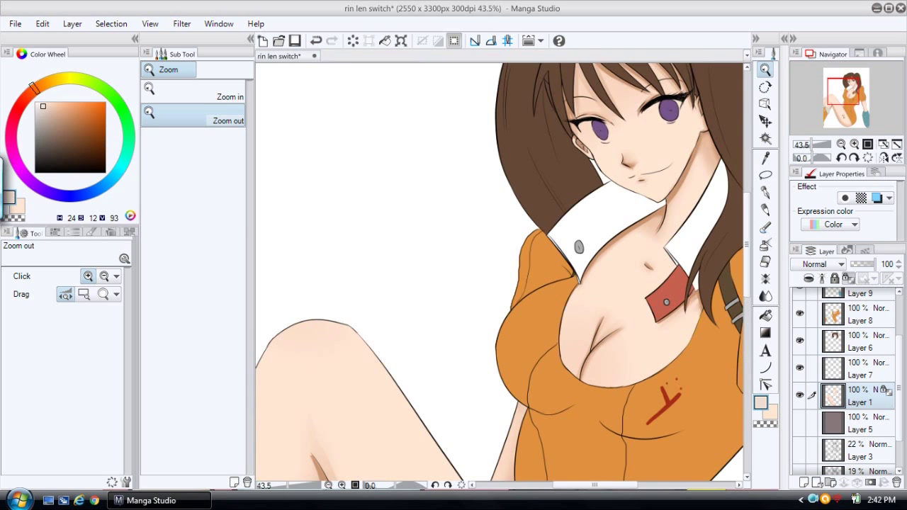
click(70, 110)
click(26, 94)
drag(76, 114, 78, 112)
drag(26, 94, 21, 101)
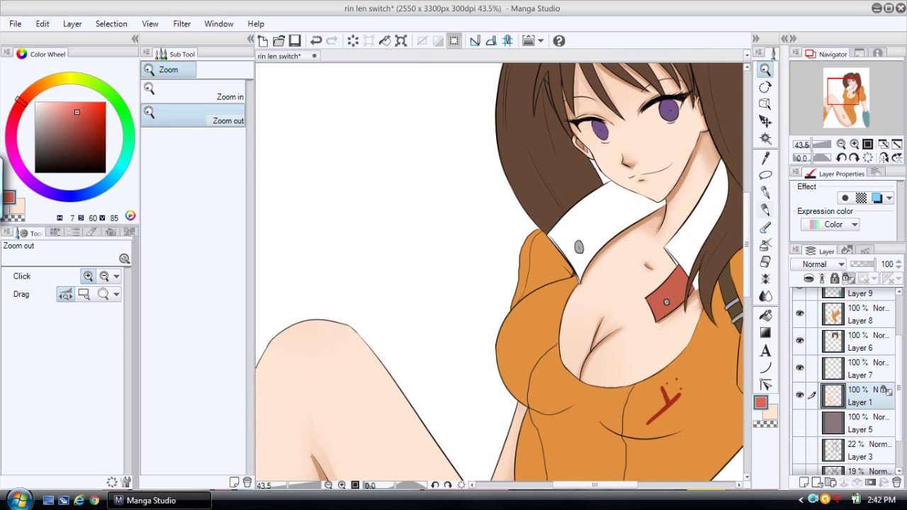
- Paint a soft blush on both cheeks with the Lighter pencil at size 193.0
click(764, 210)
click(59, 281)
key(bracketright)
key(bracketright)
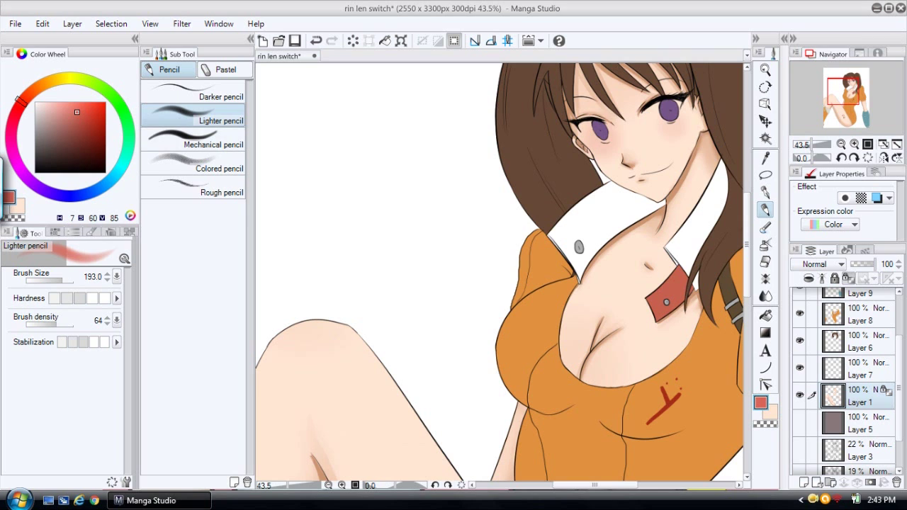
- Paint a faint red blush on both knees with the Lighter pencil at size 440.5, undoing the overly strong strokes
drag(62, 280, 67, 279)
mouse_move(318, 303)
mouse_down()
mouse_move(307, 318)
mouse_move(334, 314)
mouse_up()
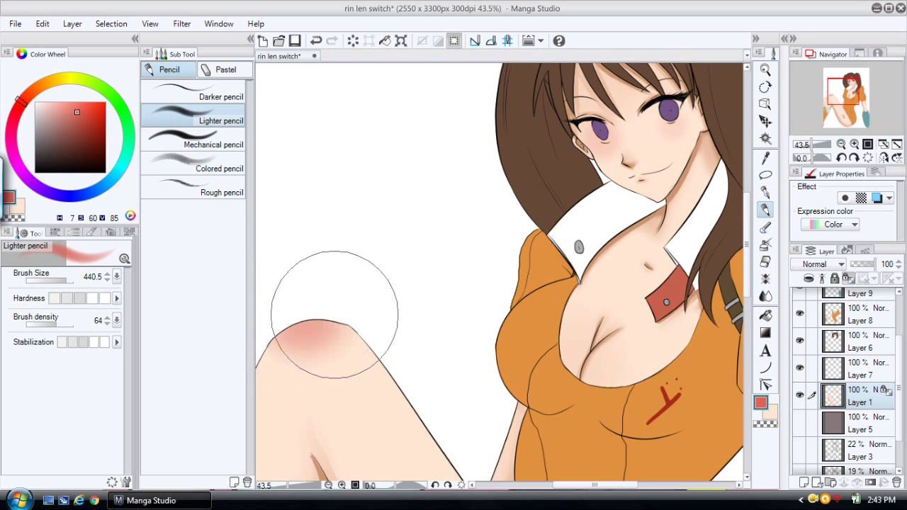
key(ctrl+z)
key(ctrl+z)
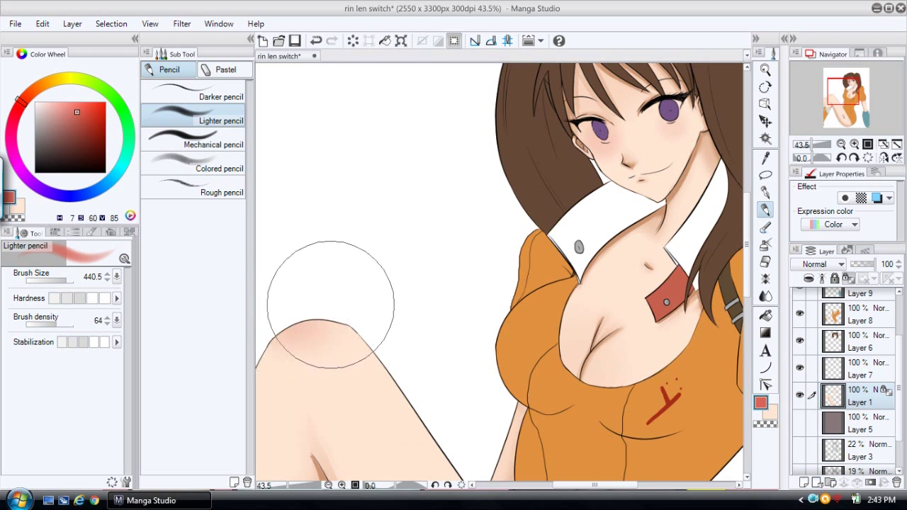
click(765, 69)
drag(673, 164, 627, 166)
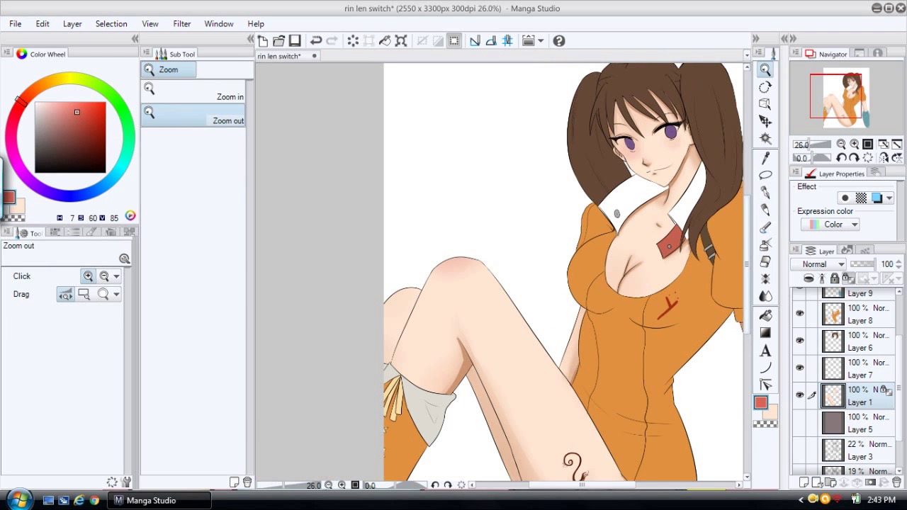
click(765, 210)
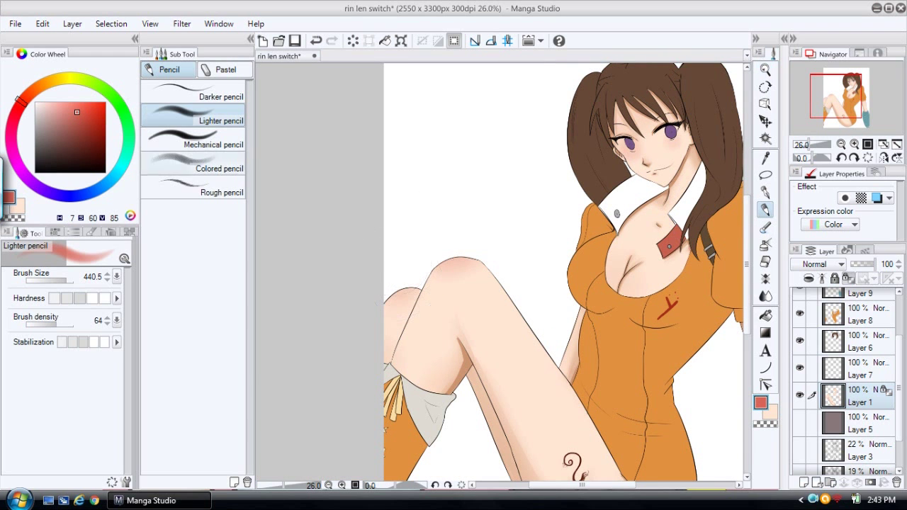
- Pick the skin colour, lighten it to H 25, S 8, V 100, and brush soft highlights on the skin with the Lighter pencil at size 440.5
click(765, 157)
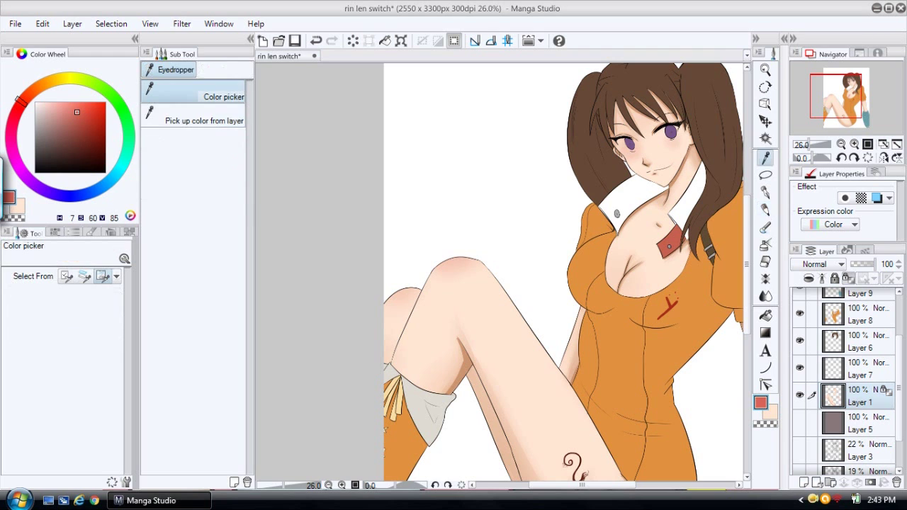
click(645, 245)
click(41, 101)
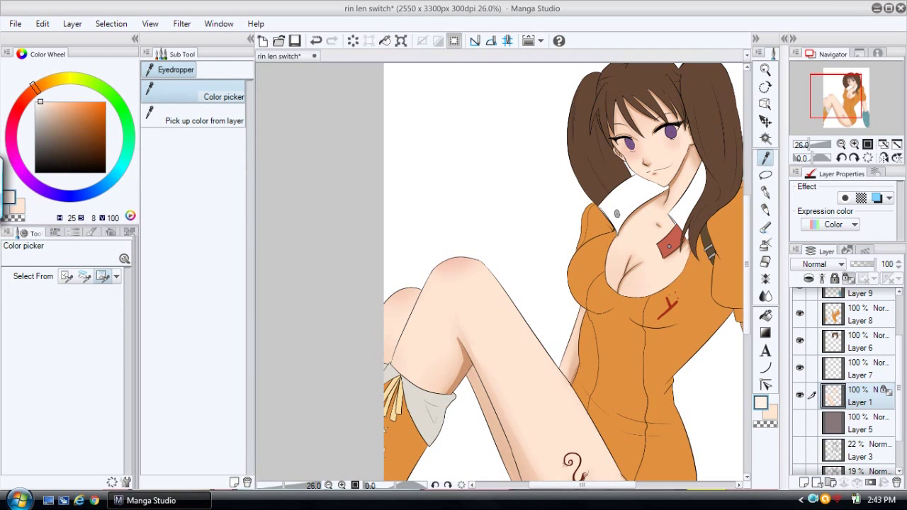
key(p)
drag(499, 272, 525, 272)
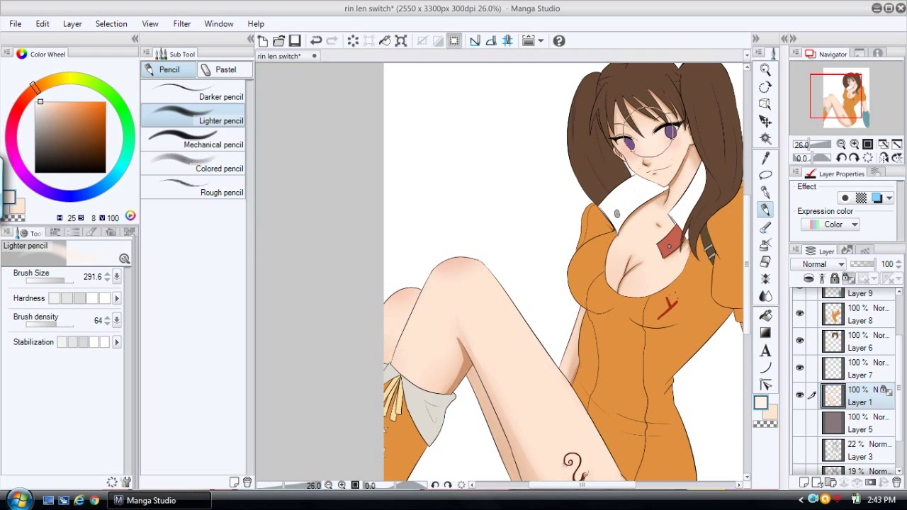
drag(64, 281, 67, 280)
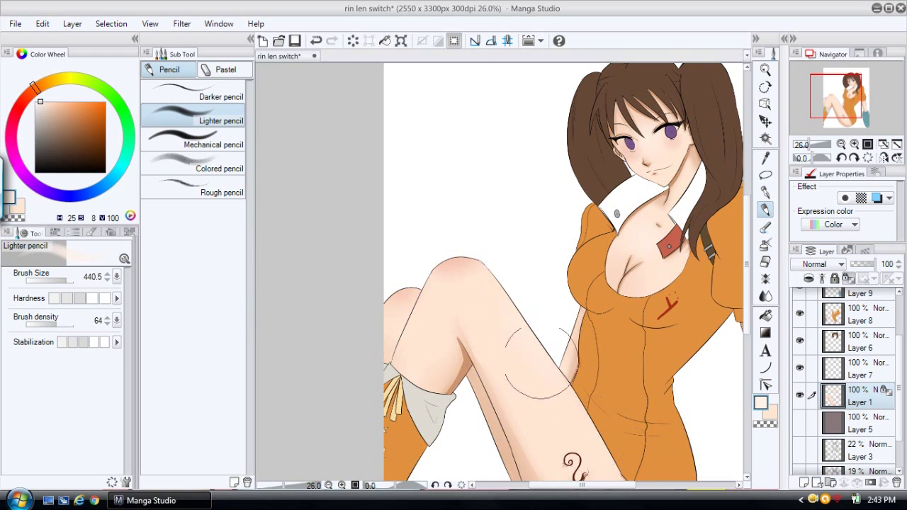
drag(583, 485, 617, 485)
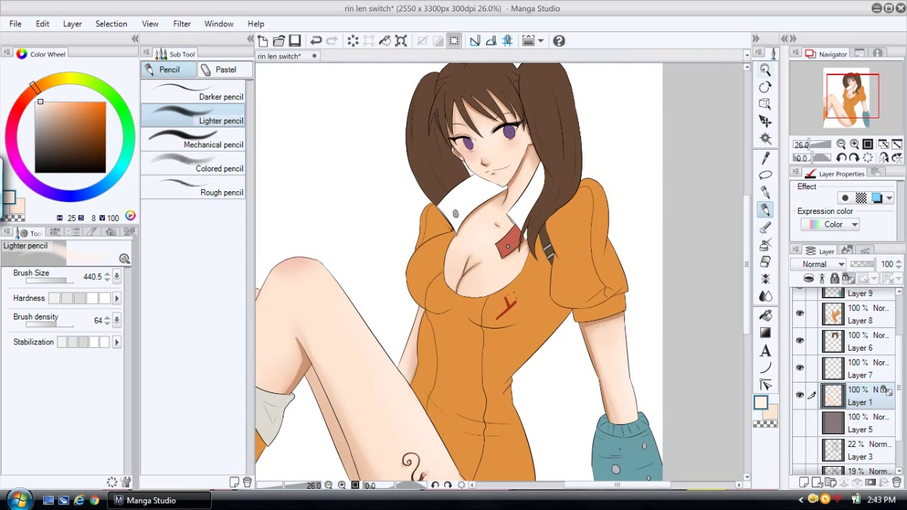
- Set the drawing colour to white (H 25, S 0, V 100) and reduce the G-pen size to 9.4
click(765, 70)
drag(464, 154, 488, 154)
drag(482, 122, 519, 122)
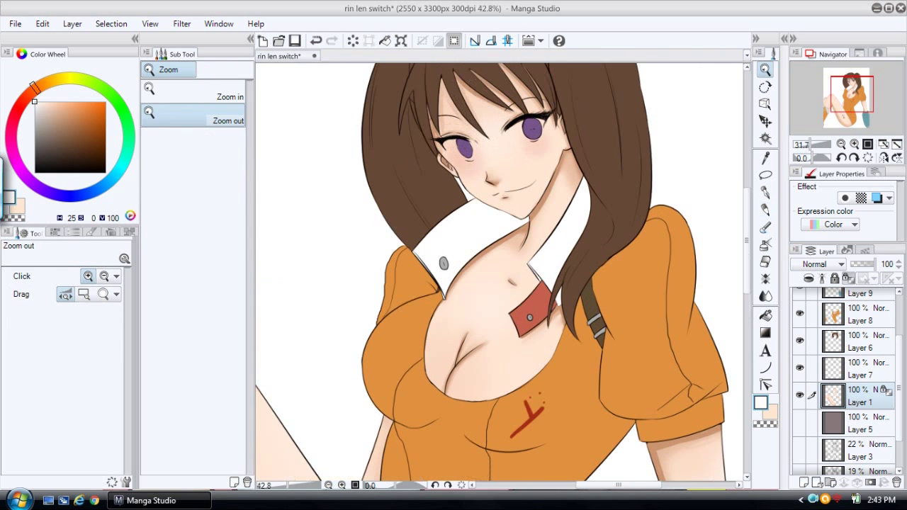
click(765, 193)
key(bracketleft)
key(bracketleft)
key(bracketleft)
key(bracketleft)
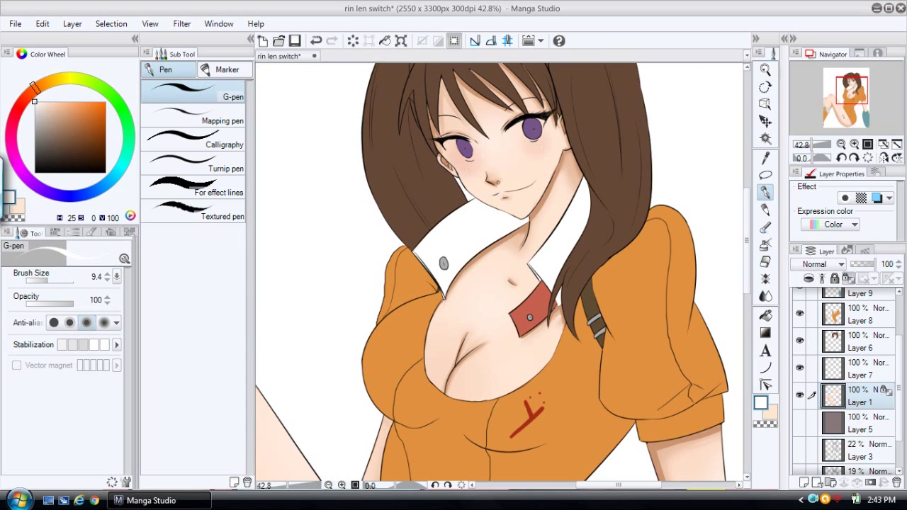
- Draw small white G-pen highlights on the bridge of the nose and on the cheek
click(766, 71)
drag(492, 135, 593, 134)
click(766, 192)
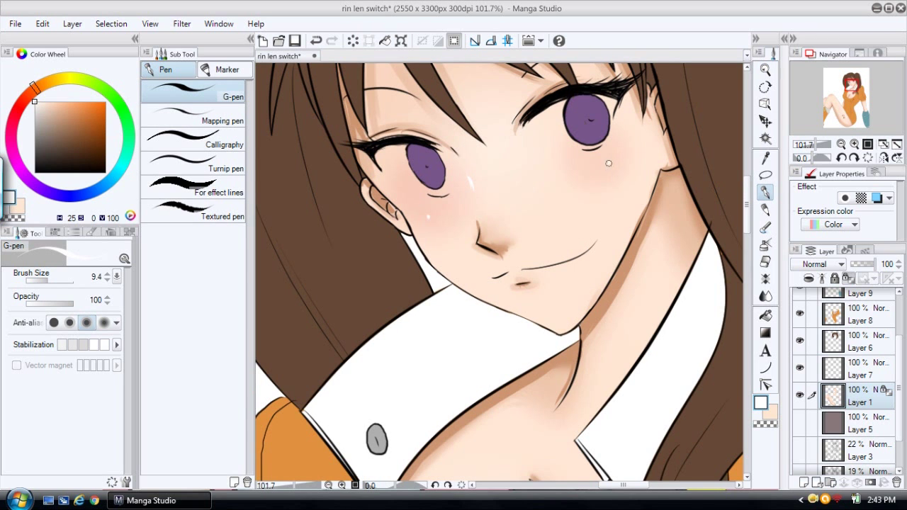
- Draw small white G-pen highlights on the chest and the raised knee, undoing the first knee highlight and redrawing it smaller
click(765, 71)
drag(670, 190, 538, 190)
drag(573, 323, 591, 326)
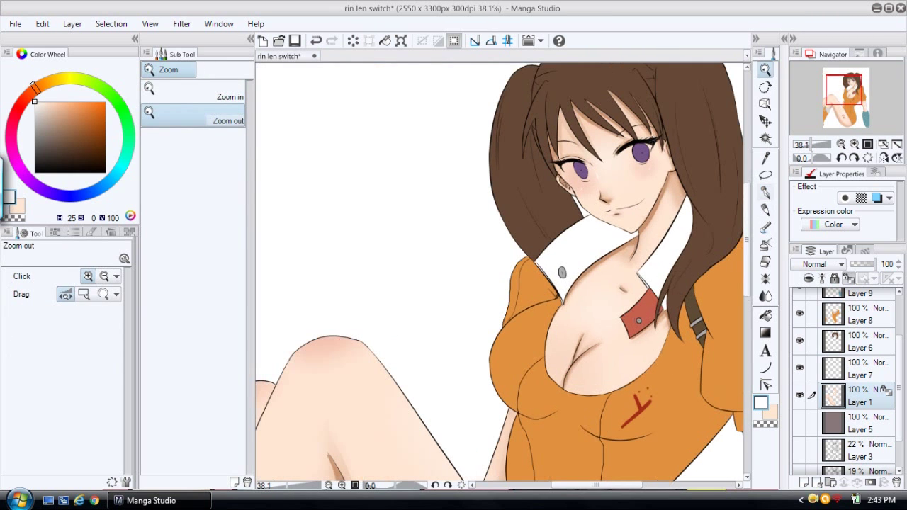
key(p)
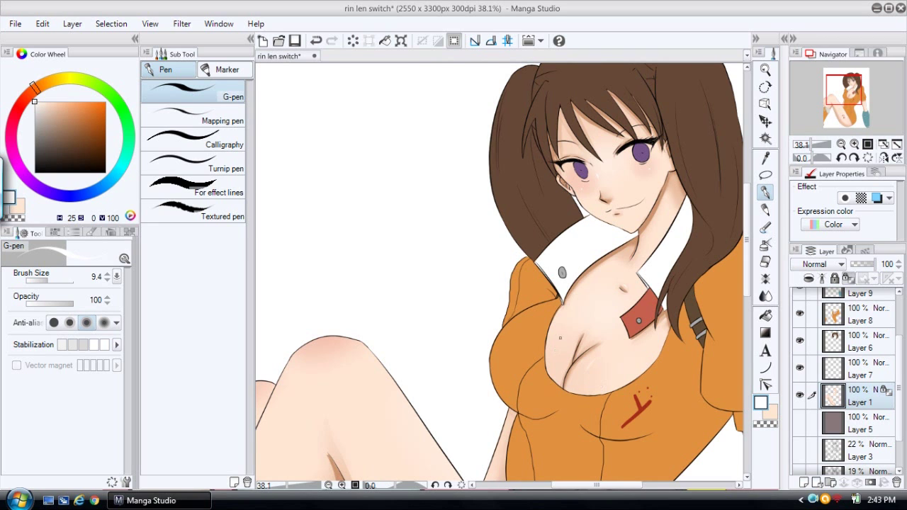
scroll(349, 297, down, 2)
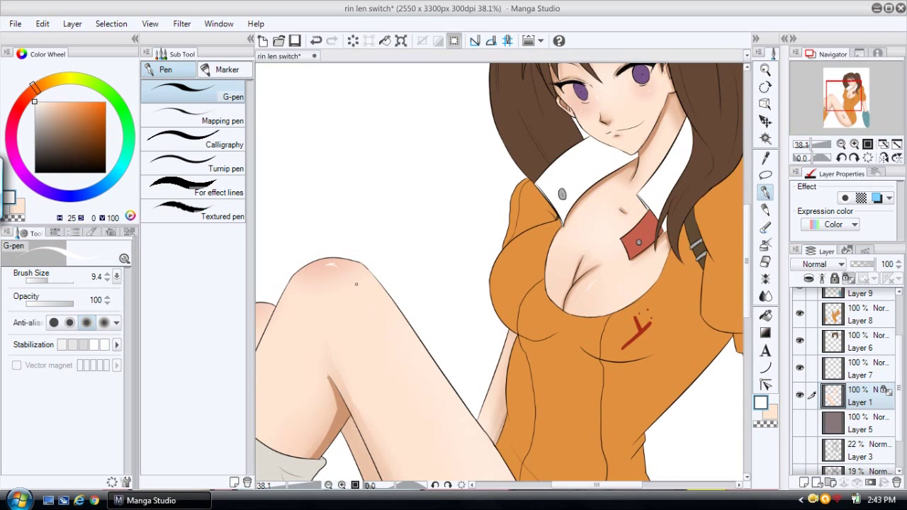
key(ctrl+z)
drag(595, 485, 585, 485)
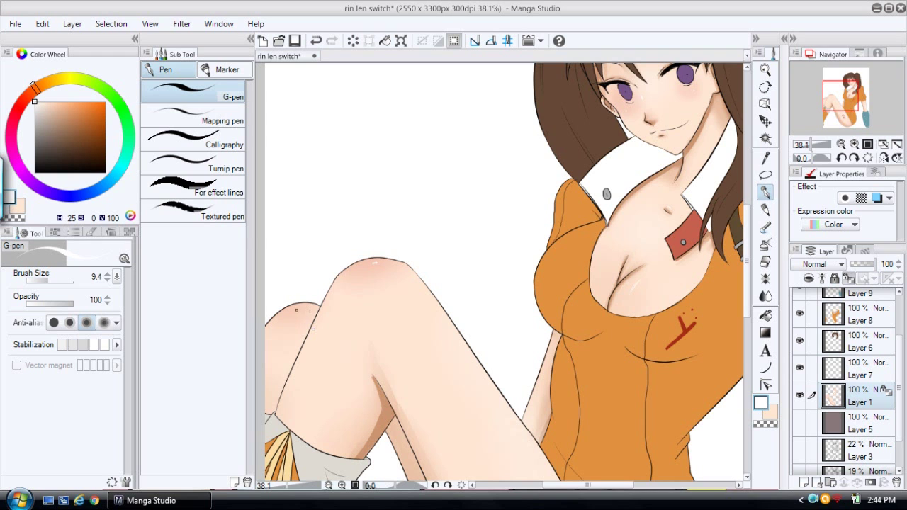
drag(597, 485, 635, 485)
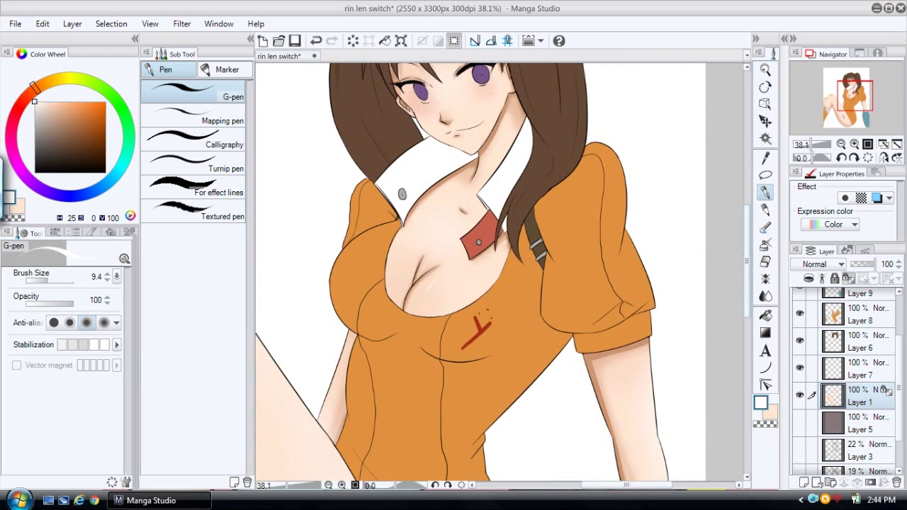
- Paint the whites of both eyes on Layer 1 with the white G-pen at size 18.6 and blur their edges
scroll(648, 217, up, 3)
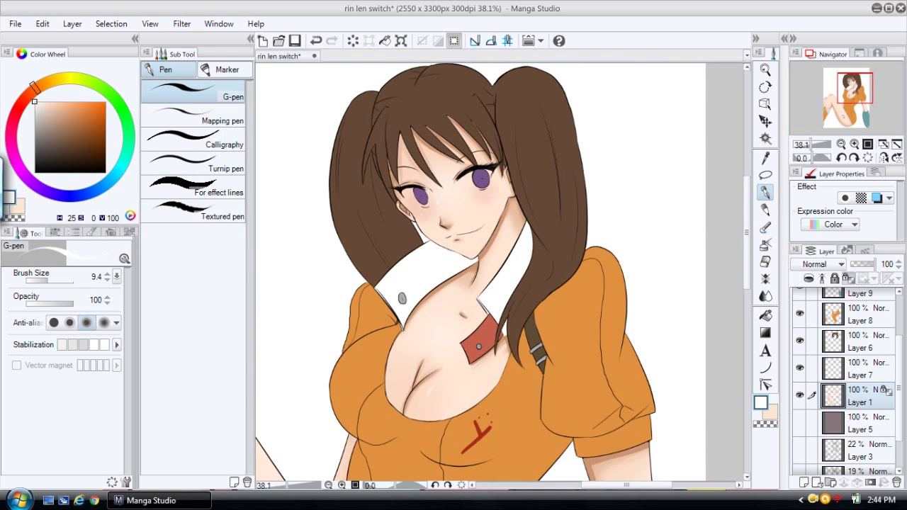
key(ctrl+space)
drag(435, 205, 473, 204)
drag(467, 167, 504, 166)
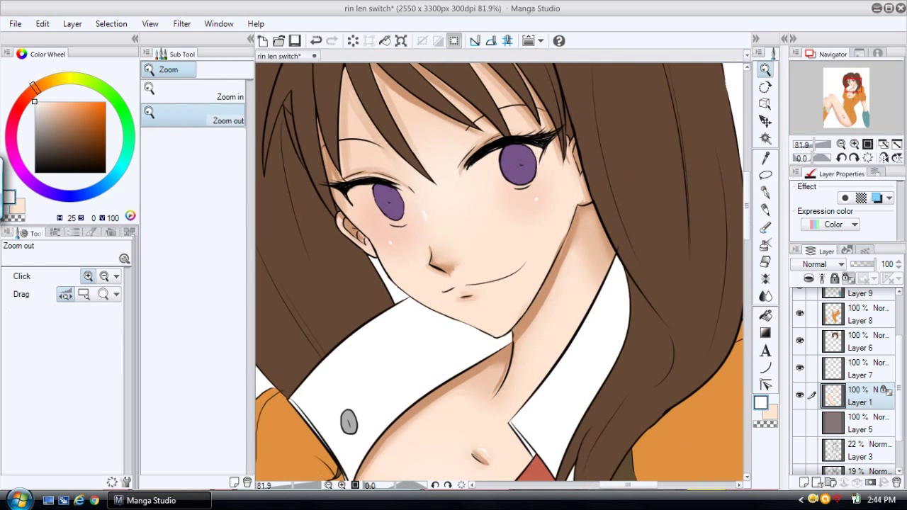
key(p)
drag(48, 281, 51, 280)
mouse_move(354, 193)
mouse_down()
mouse_move(398, 204)
mouse_move(390, 188)
mouse_move(352, 200)
mouse_up()
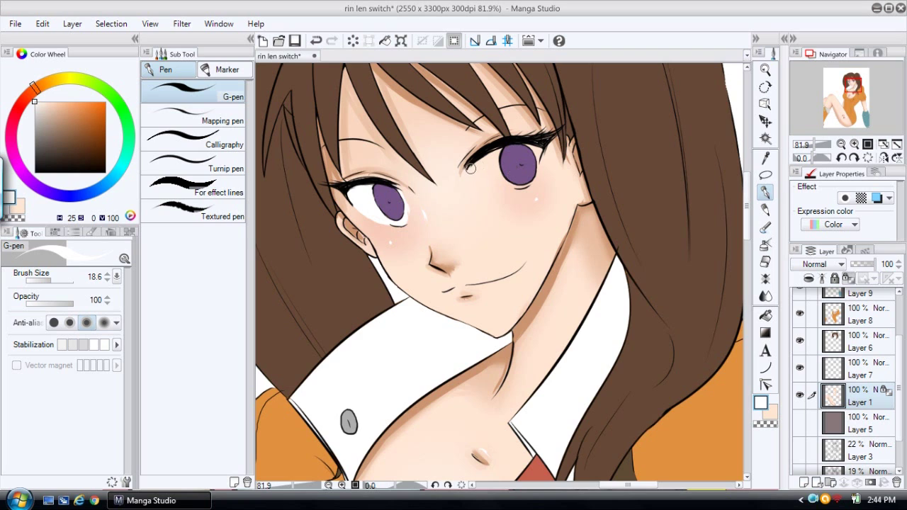
mouse_move(473, 163)
mouse_down()
mouse_move(500, 186)
mouse_move(526, 183)
mouse_move(481, 163)
mouse_move(493, 180)
mouse_move(477, 166)
mouse_move(504, 180)
mouse_move(491, 152)
mouse_up()
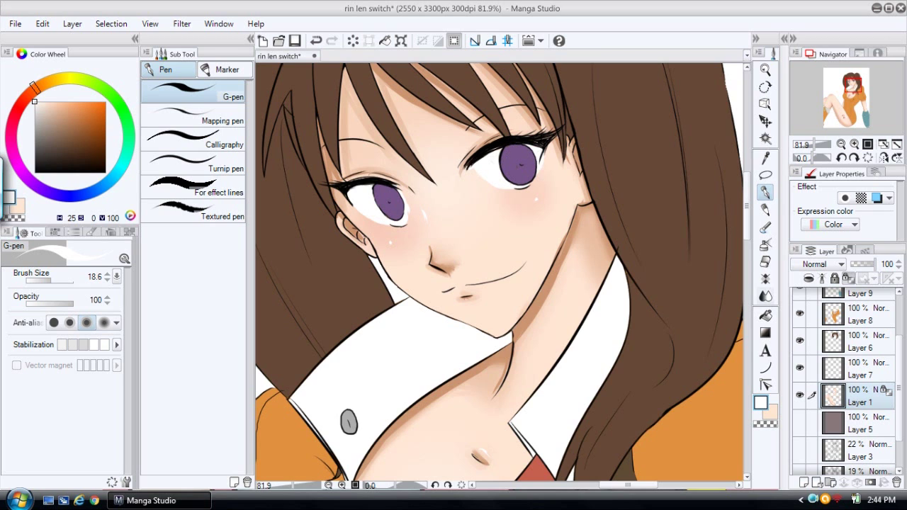
click(765, 296)
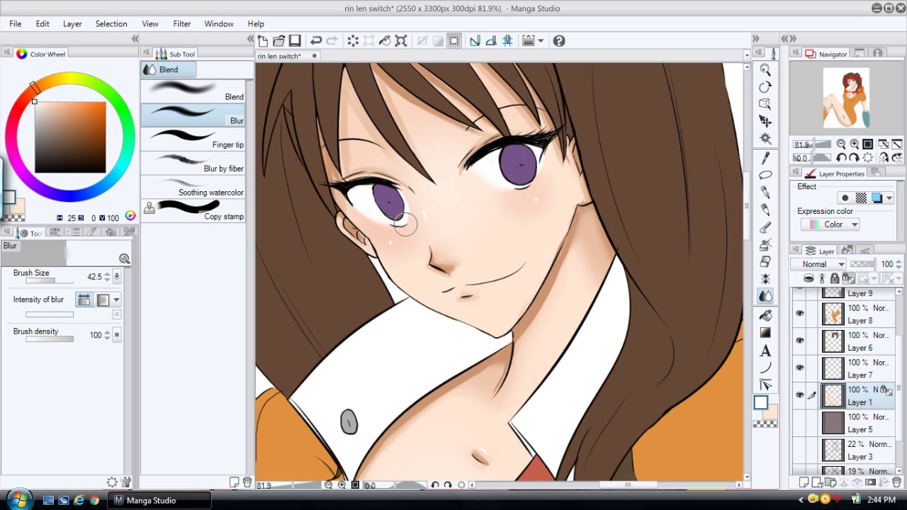
- Shade the upper eye whites lightly with the Lighter pencil at size 42.5 in pale grey-beige (H 25, S 13, V 91)
click(43, 107)
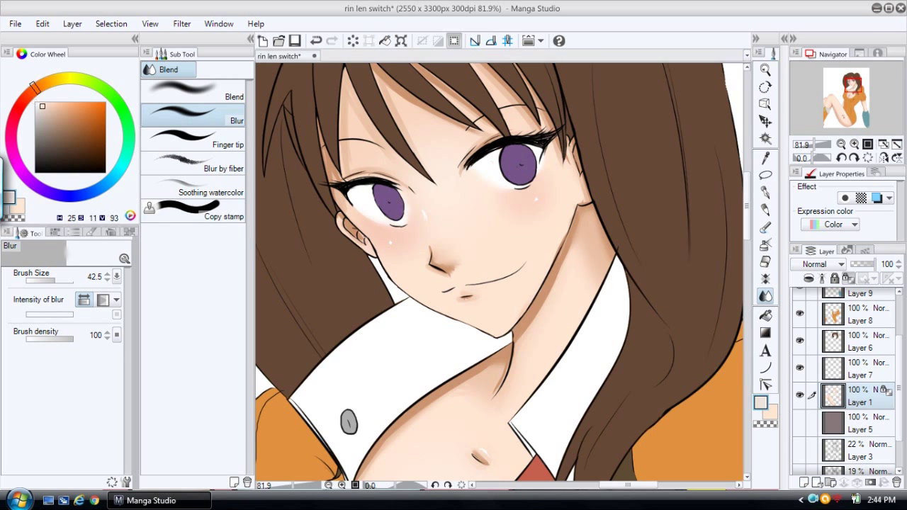
click(765, 210)
drag(67, 280, 56, 280)
key(bracketleft)
key(bracketleft)
drag(348, 194, 357, 192)
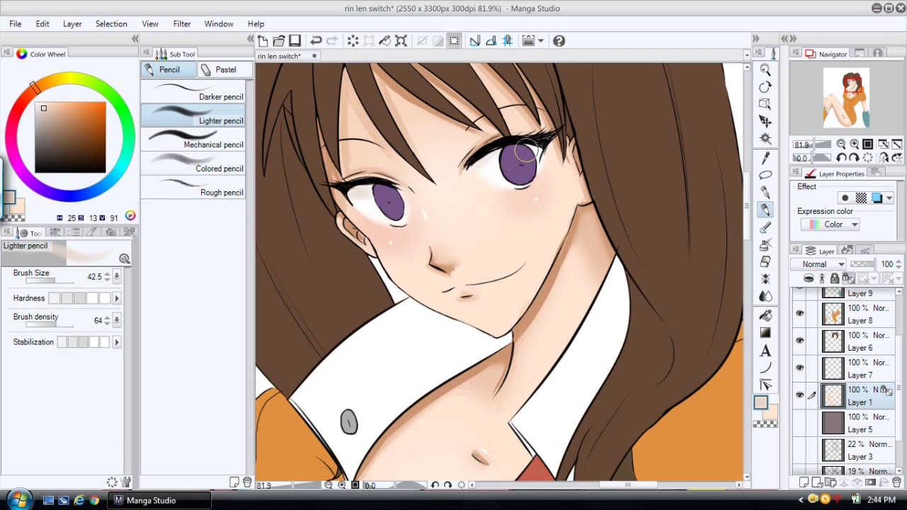
- Deepen the shadow on both eye whites with a darker grey (H 25, S 16, V 73) and blur it at size 42.5
click(45, 120)
drag(354, 194, 364, 191)
drag(477, 163, 491, 159)
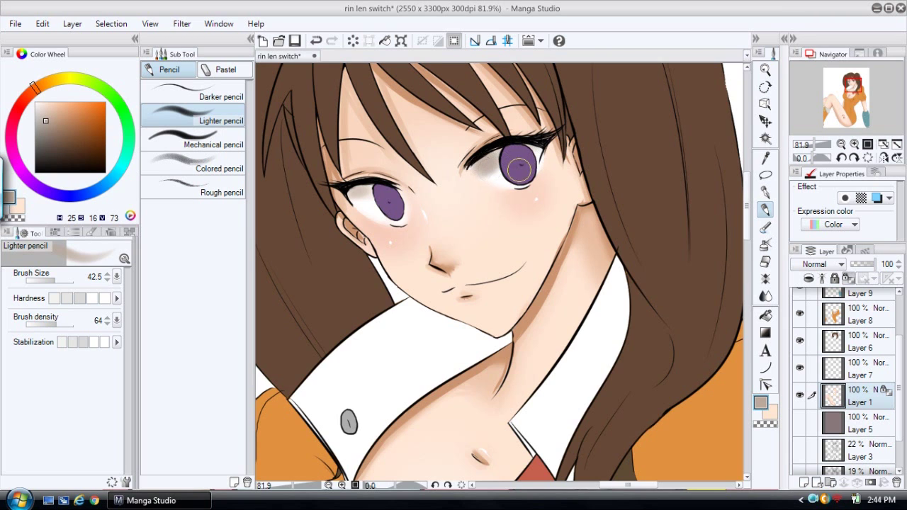
click(765, 295)
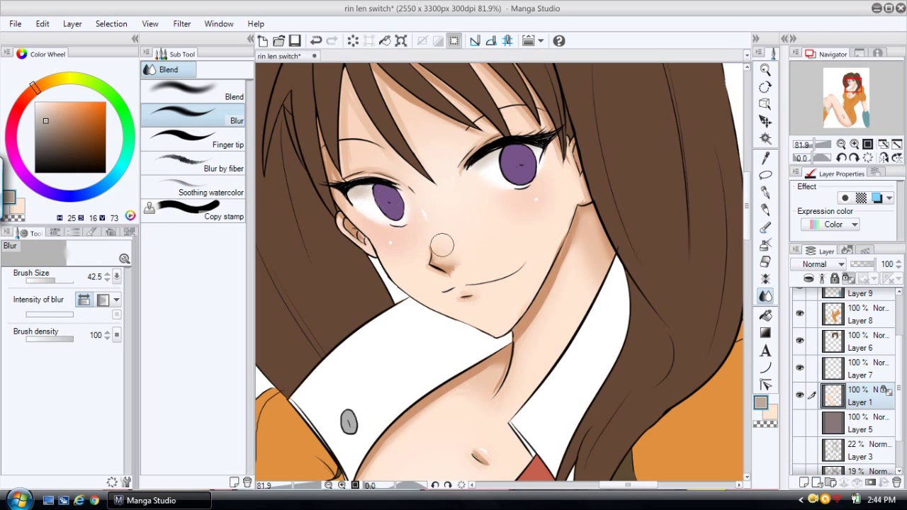
- Select Layer 7, pick the purple of the irises as the drawing colour, and lock the layer's transparent pixels
click(765, 70)
drag(668, 159, 602, 162)
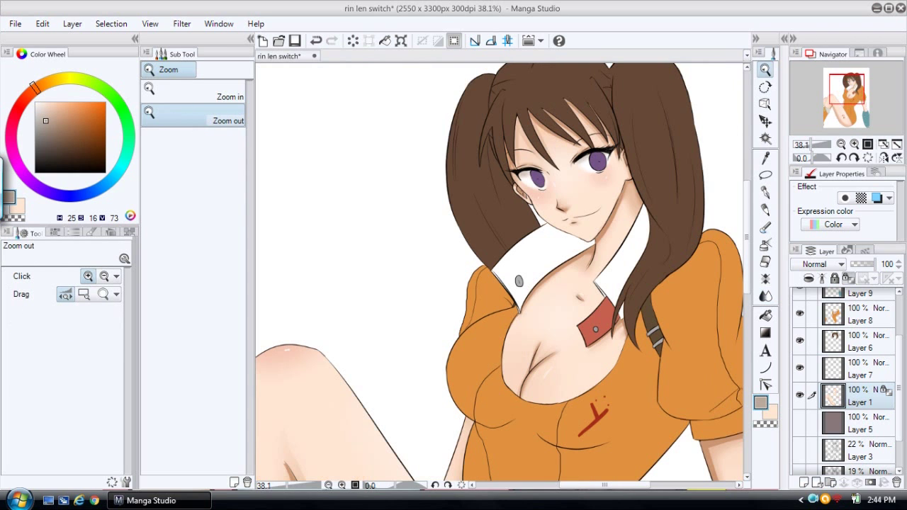
drag(604, 218, 587, 218)
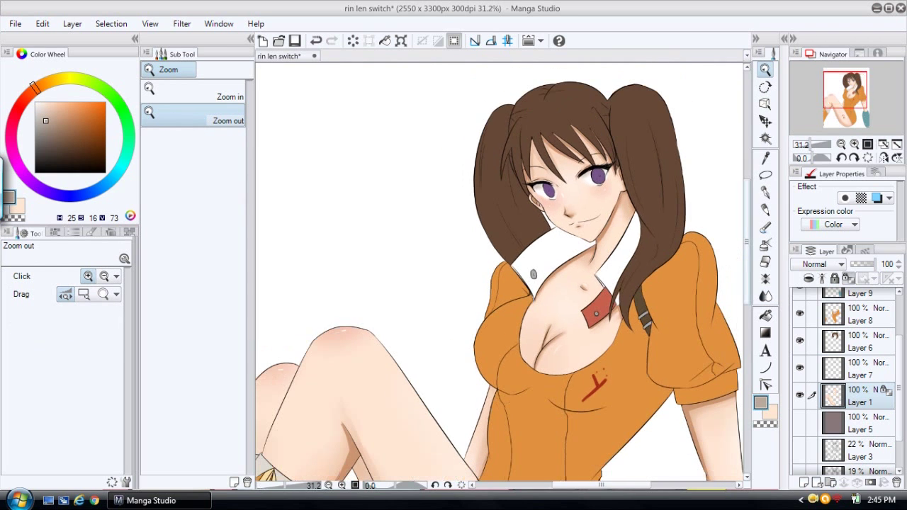
drag(605, 148, 622, 170)
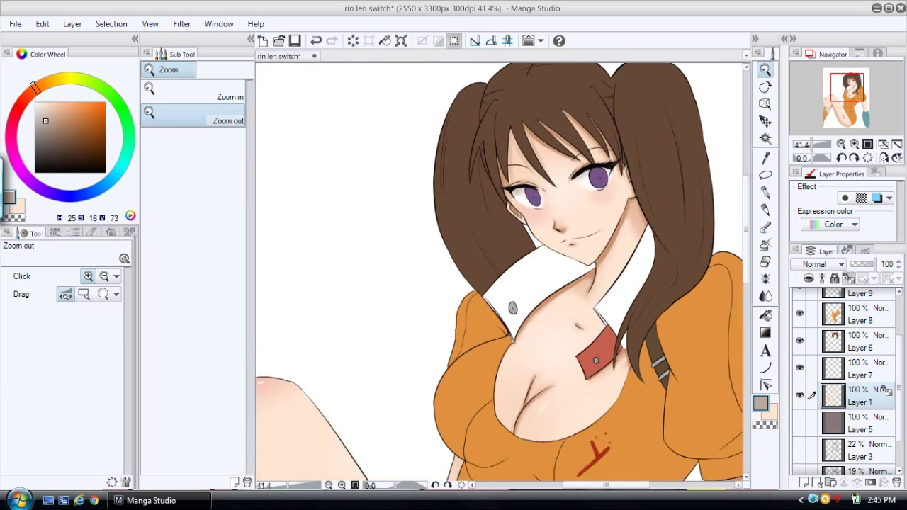
click(868, 369)
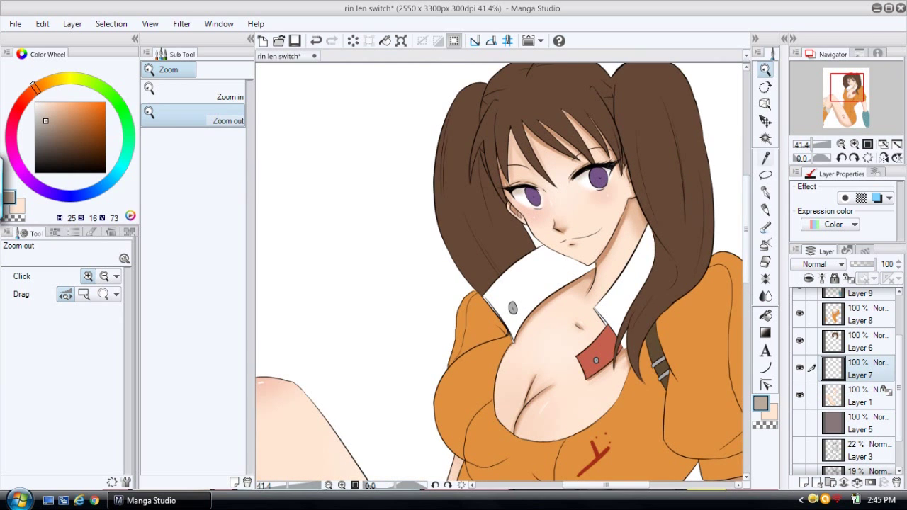
key(i)
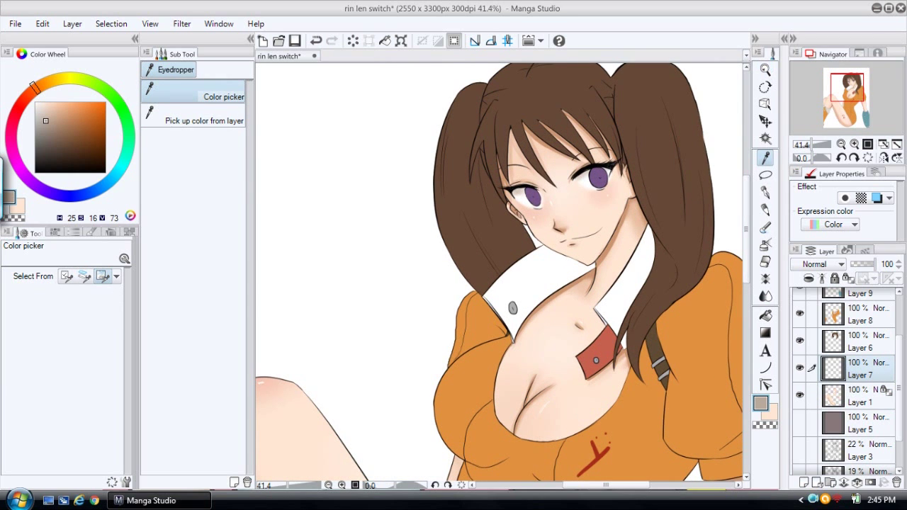
click(599, 182)
key(x)
click(598, 182)
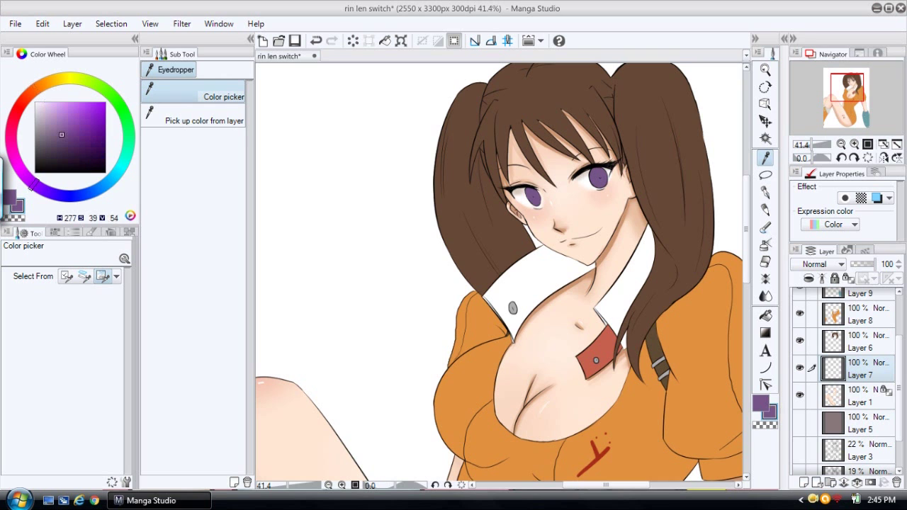
click(849, 278)
- Cover both irises with dark purple (H 277, S 51, V 21) using the G-pen at size 146.6
click(765, 69)
drag(617, 158, 664, 158)
click(71, 157)
click(765, 192)
key(])
key(])
key(])
key(])
key(])
key(])
key(])
key(])
drag(490, 216, 498, 234)
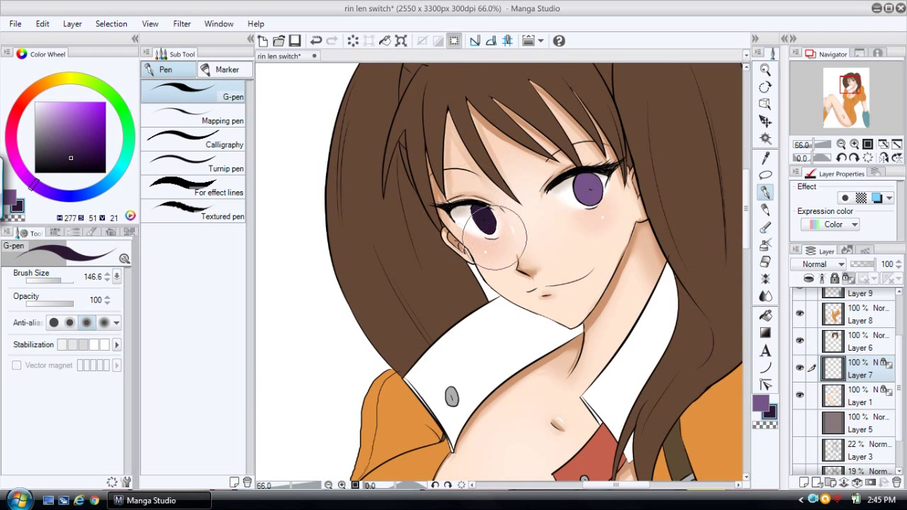
drag(582, 220, 595, 182)
click(766, 69)
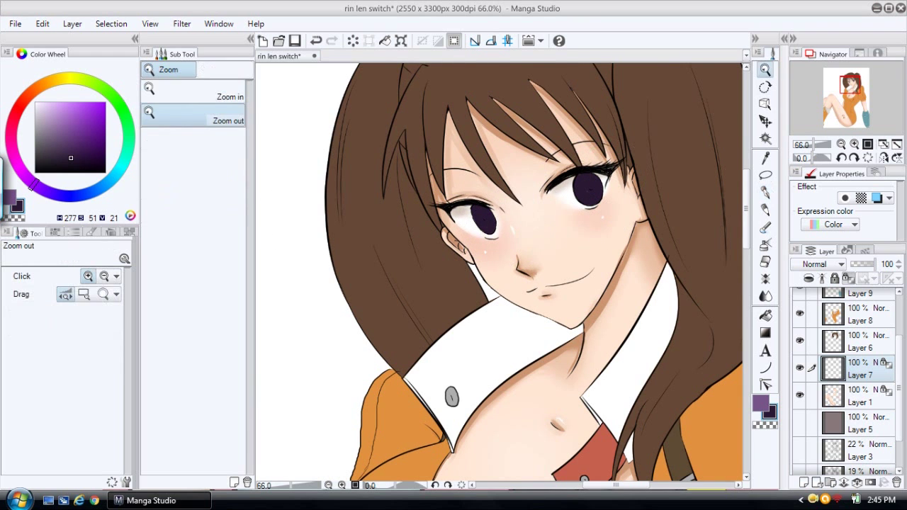
click(569, 193)
click(569, 192)
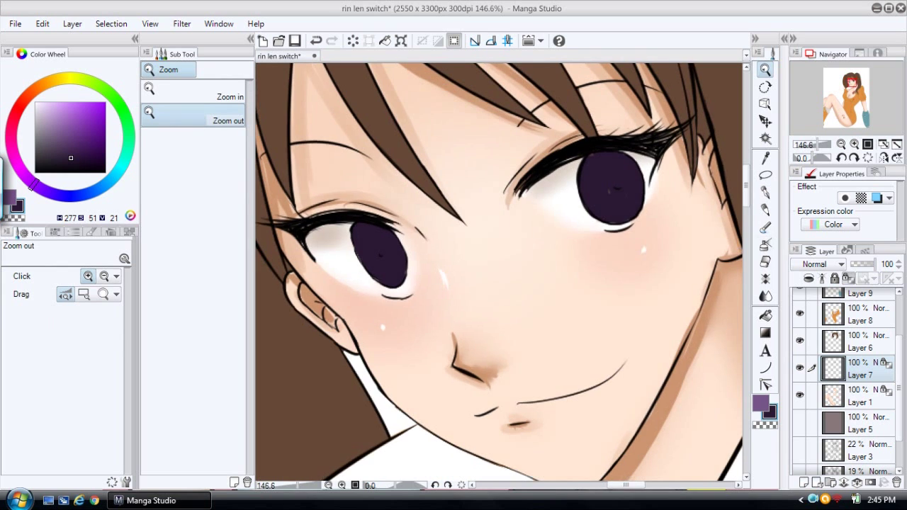
click(858, 342)
click(765, 262)
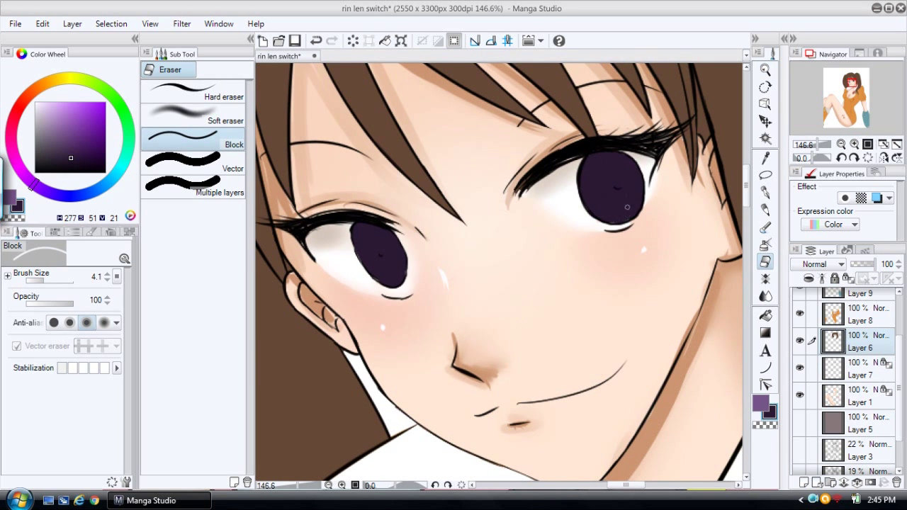
click(857, 369)
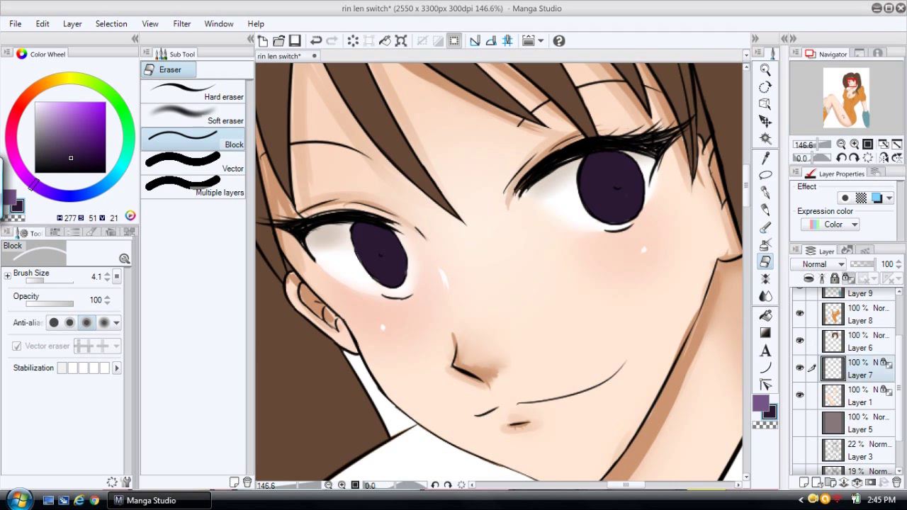
click(765, 191)
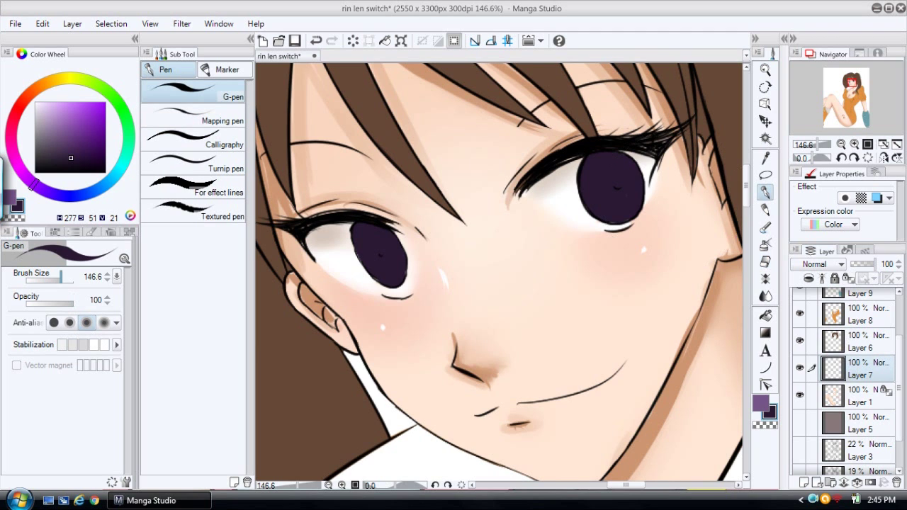
drag(61, 281, 48, 281)
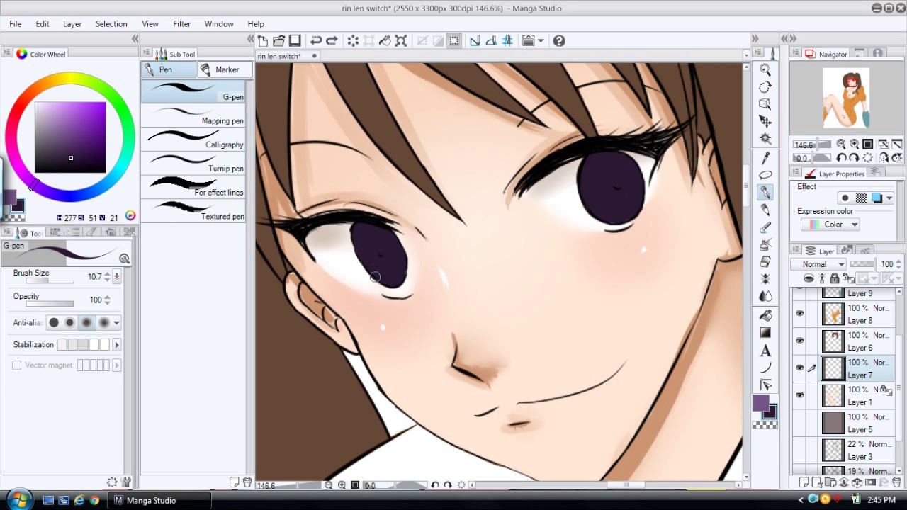
drag(403, 274, 400, 273)
- Brush lighter purples (H 278, S 51, V 32 and H 278, S 57, V 43) over the lower irises with the Lighter pencil at size 42.5
key(i)
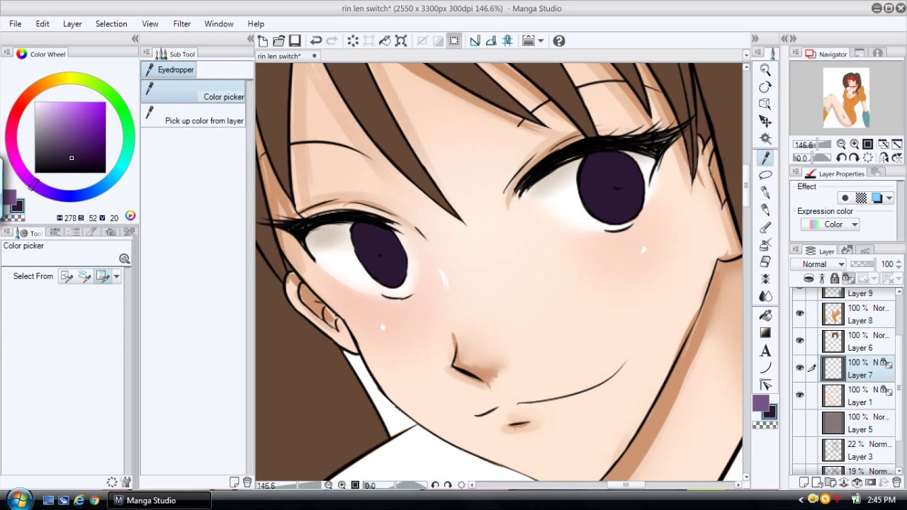
click(71, 150)
key(p)
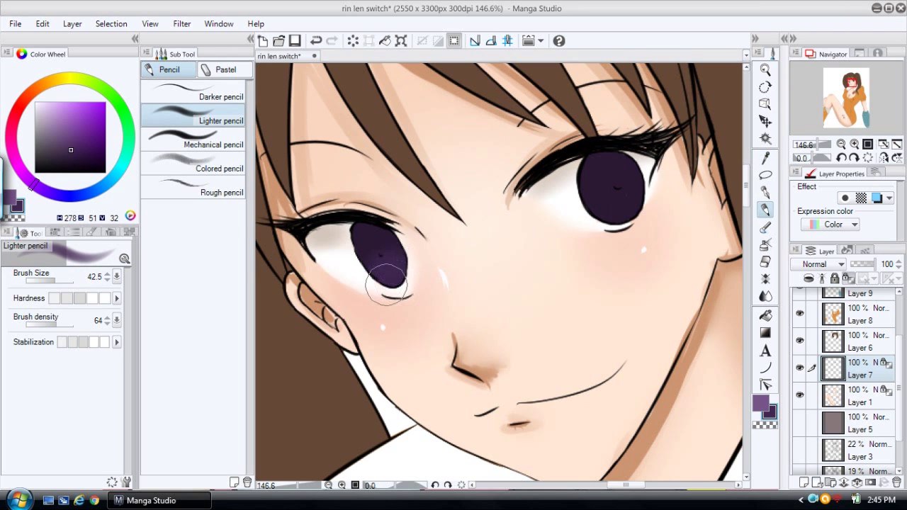
mouse_move(643, 219)
mouse_down()
mouse_move(625, 195)
mouse_move(588, 232)
mouse_move(640, 223)
mouse_move(617, 200)
mouse_move(609, 237)
mouse_move(638, 203)
mouse_move(649, 223)
mouse_up()
click(75, 143)
drag(424, 272, 416, 281)
drag(642, 213, 600, 220)
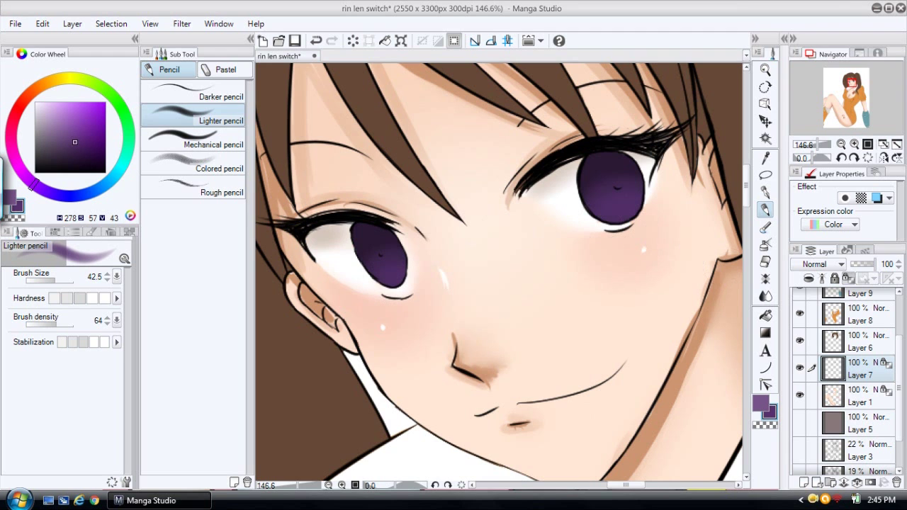
- Erase the small line-art pupil marks inside both irises on Layer 4 with the Block eraser at size 4.1
drag(899, 387, 899, 348)
click(862, 329)
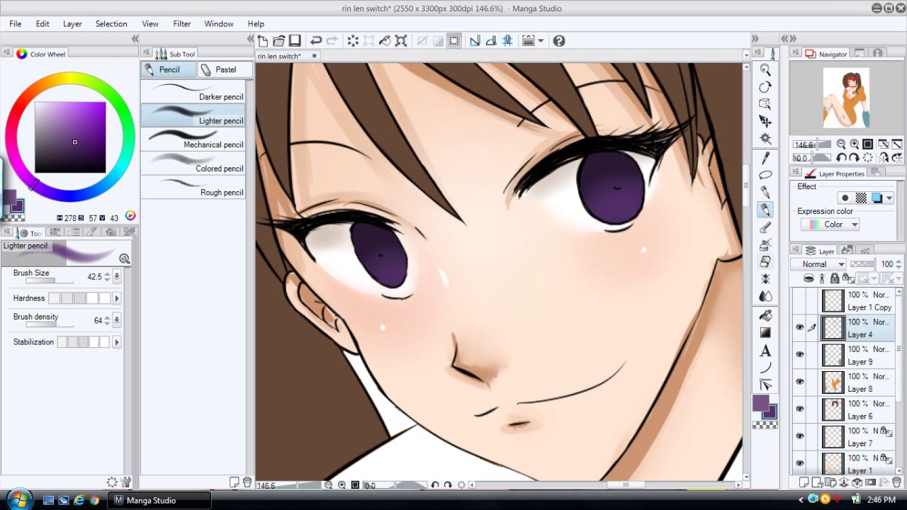
click(765, 261)
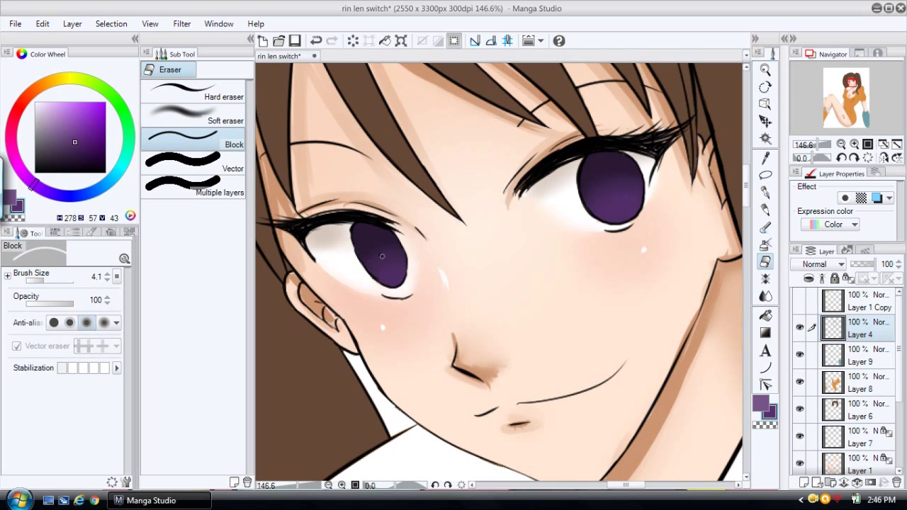
- Pick the dark purple from the upper iris and draw oval pupils in both eyes on Layer 7 with the G-pen at size 24.5
click(765, 192)
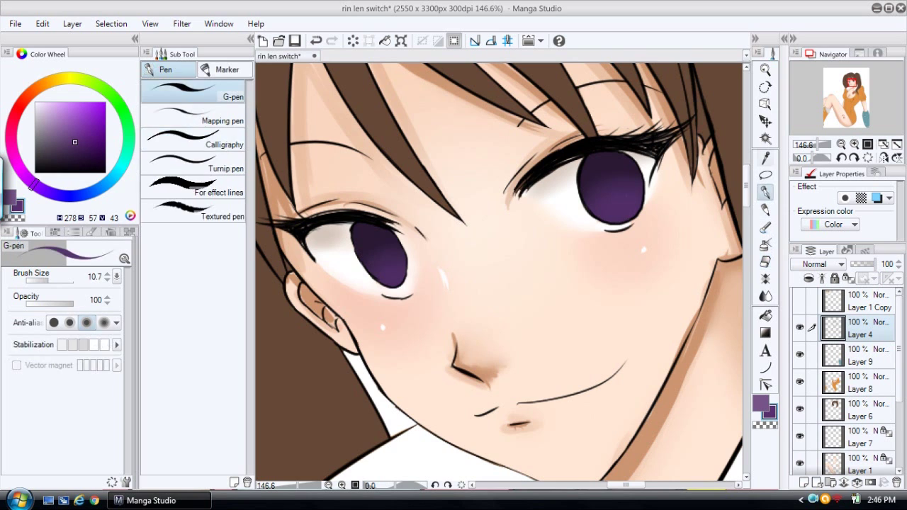
click(765, 158)
click(608, 166)
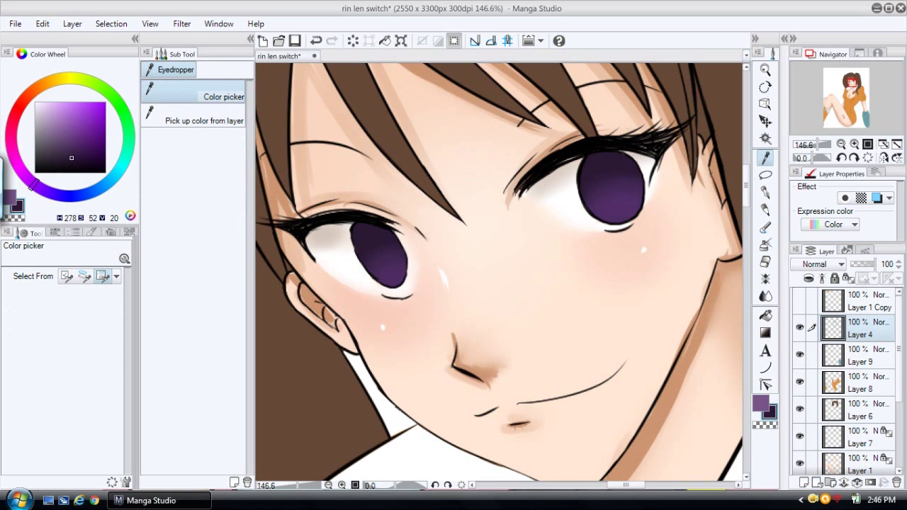
click(859, 437)
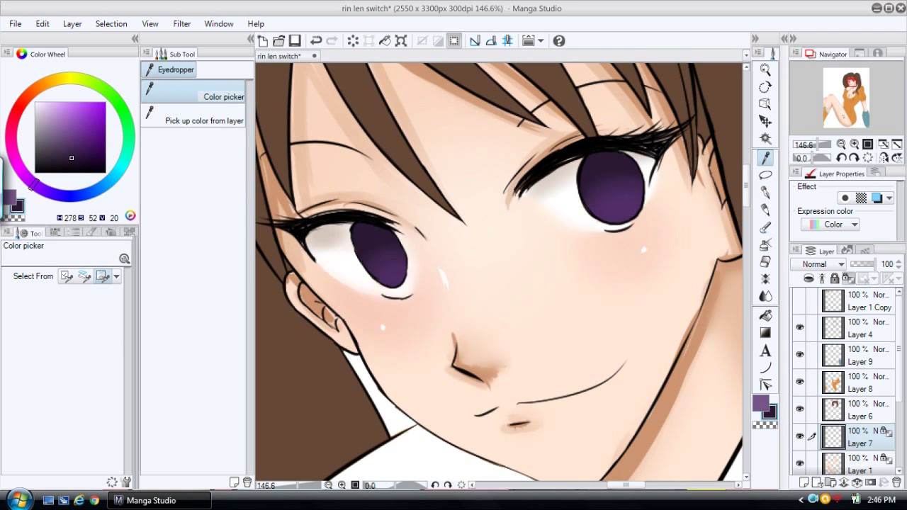
key(p)
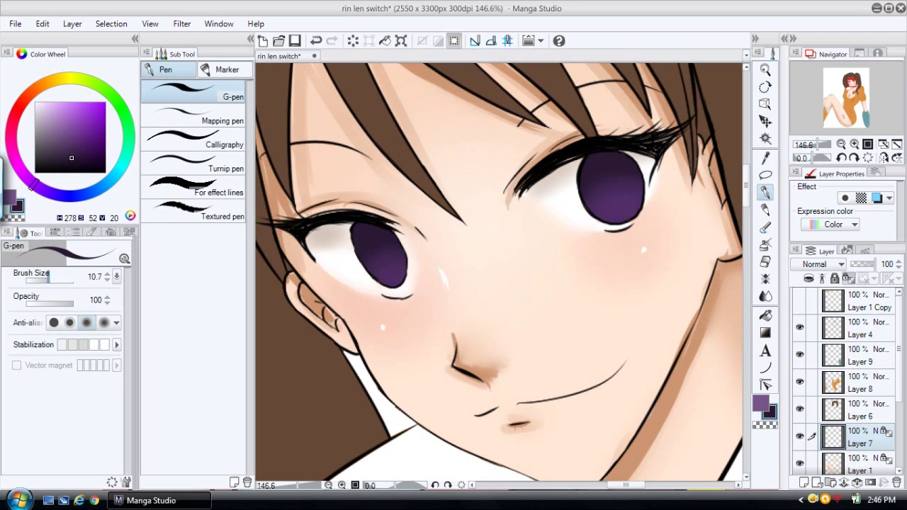
drag(49, 281, 52, 280)
drag(384, 251, 387, 258)
drag(616, 184, 615, 202)
- Darken the centres of both pupils with the G-pen in near-black purple (H 278, S 57, V 10)
click(75, 165)
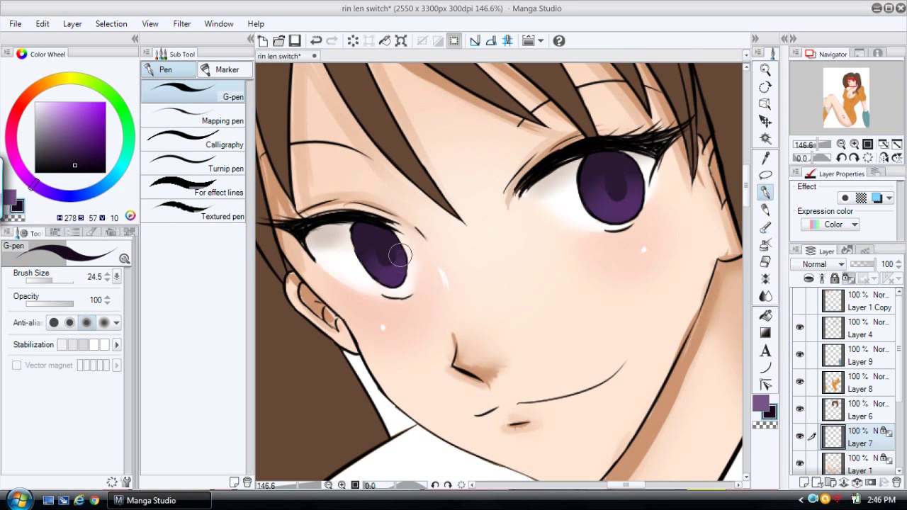
drag(385, 253, 382, 248)
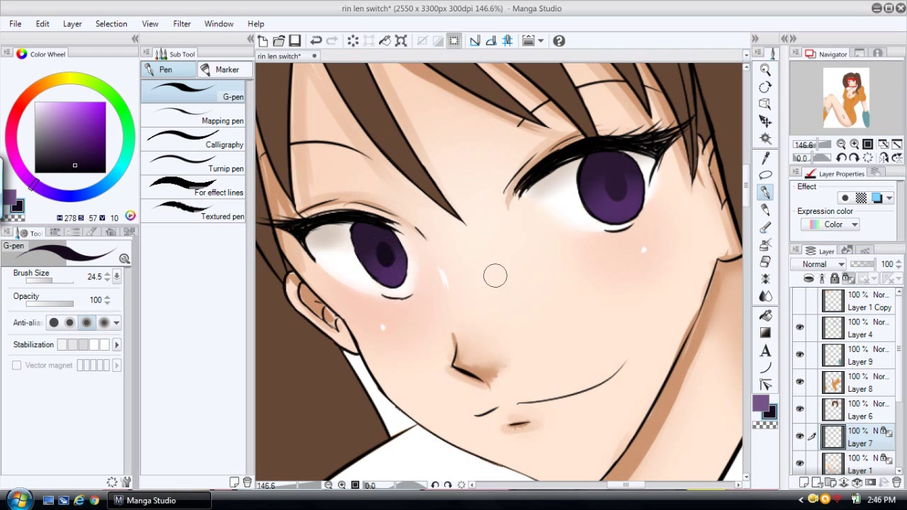
mouse_move(616, 186)
mouse_down()
mouse_move(615, 193)
mouse_move(614, 177)
mouse_move(615, 200)
mouse_move(612, 174)
mouse_move(615, 198)
mouse_up()
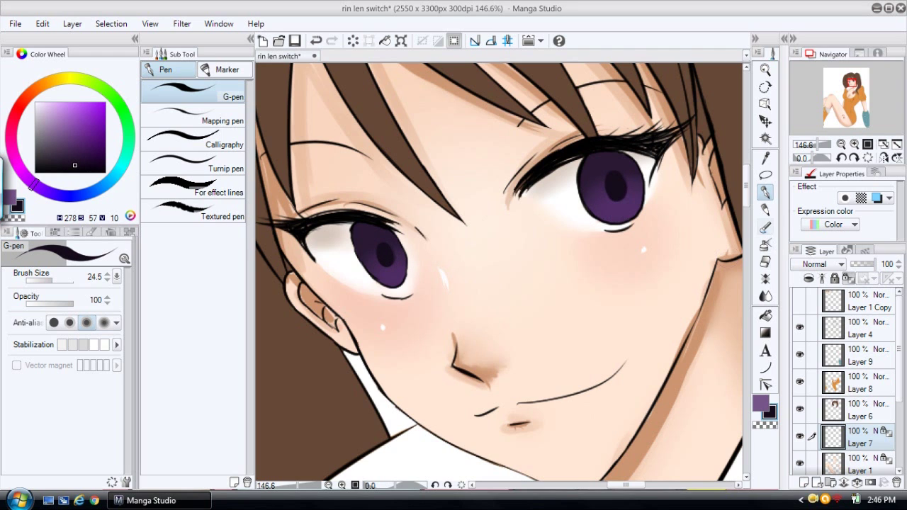
- Shade the upper part of both irises in near-black purple with the Lighter pencil at size 42.5
click(765, 210)
mouse_move(333, 248)
mouse_down()
mouse_move(367, 253)
mouse_move(343, 256)
mouse_move(410, 230)
mouse_move(360, 238)
mouse_move(411, 233)
mouse_up()
mouse_move(566, 191)
mouse_down()
mouse_move(653, 167)
mouse_move(645, 157)
mouse_up()
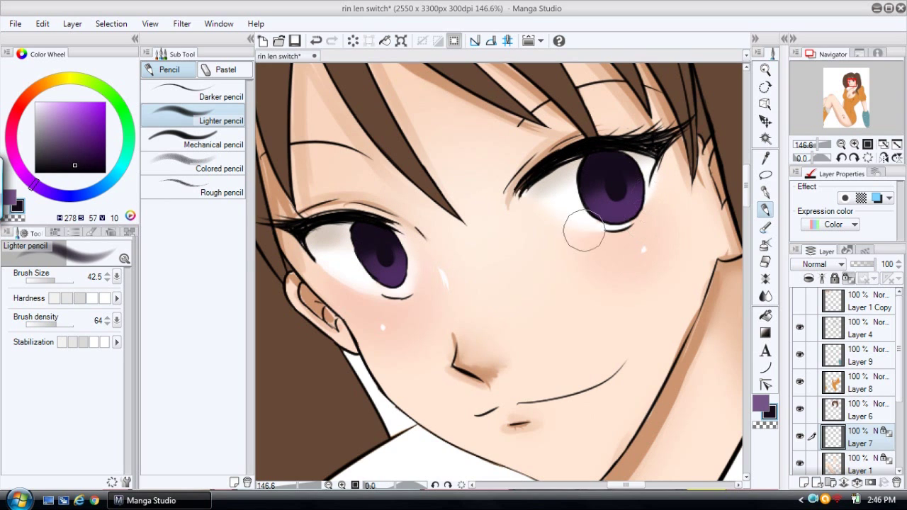
- Outline the pupils of both eyes in black (H 278, S 57, V 0) with the G-pen at size 4.1
click(75, 173)
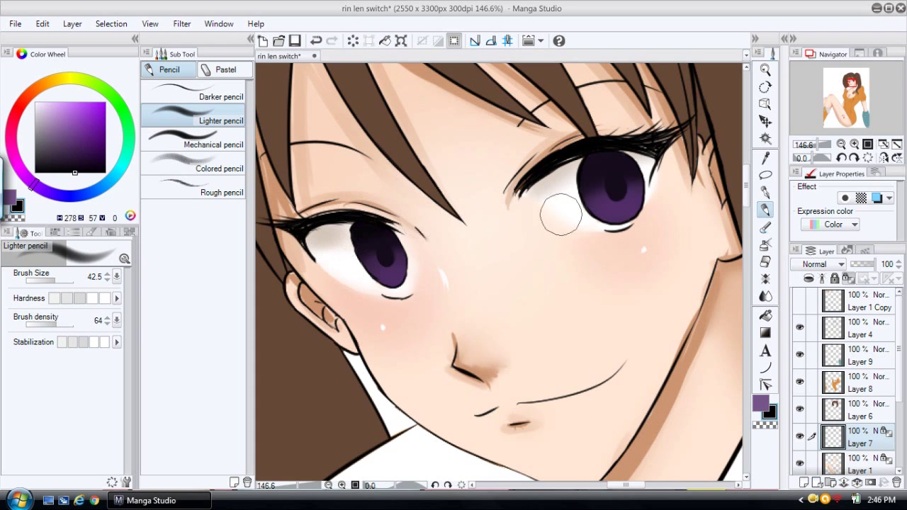
click(765, 70)
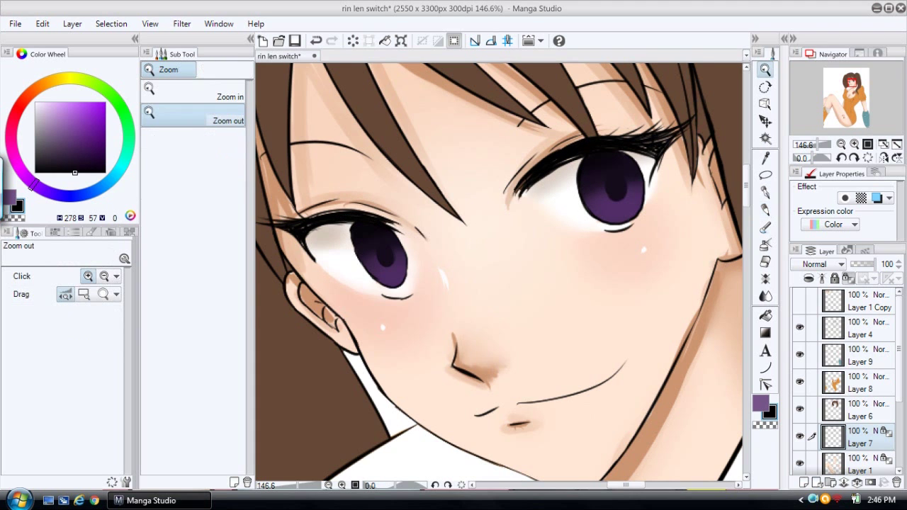
drag(608, 185, 624, 184)
key(p)
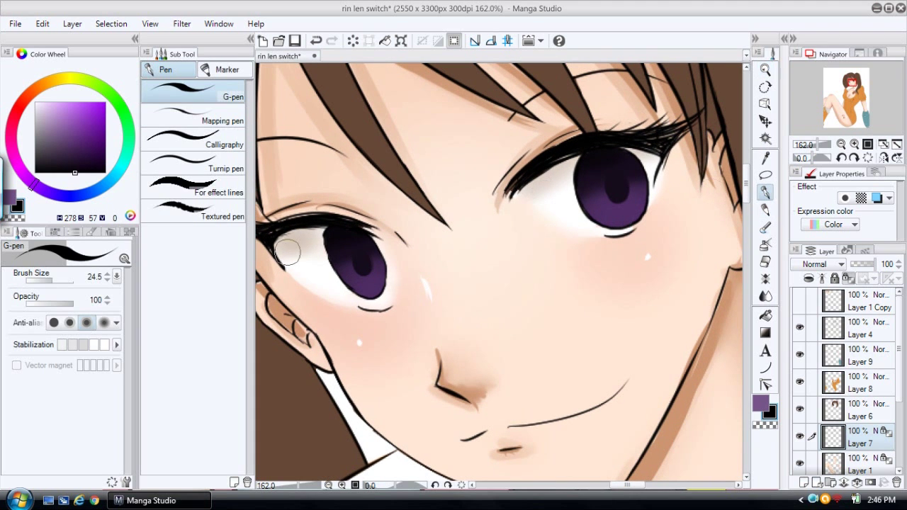
click(43, 281)
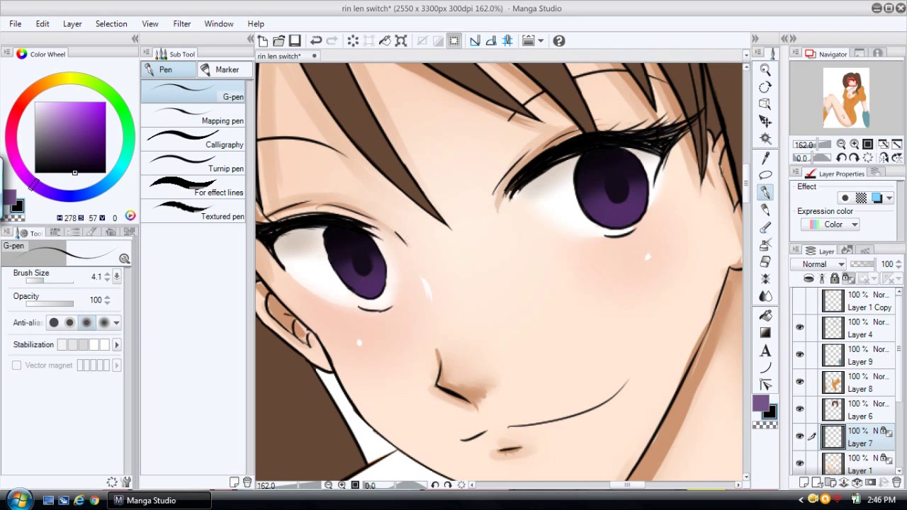
click(765, 72)
drag(648, 163, 703, 164)
click(765, 194)
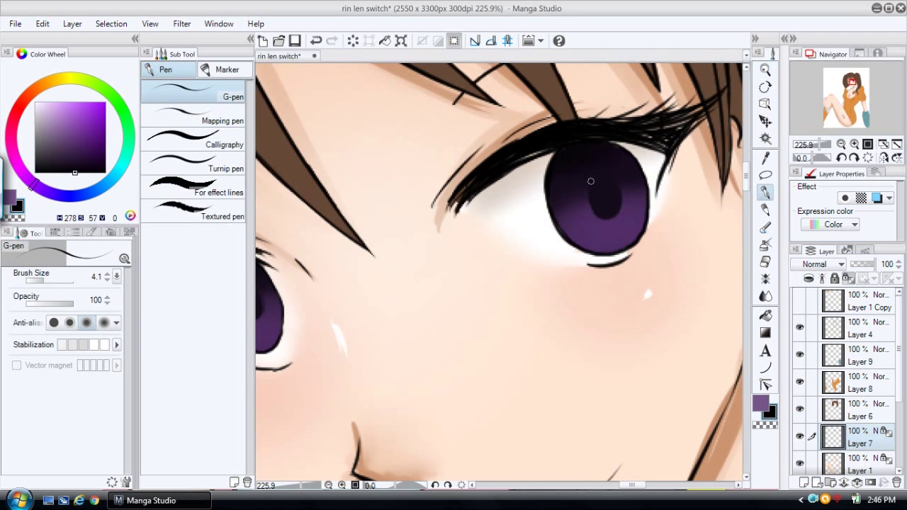
drag(589, 176, 587, 207)
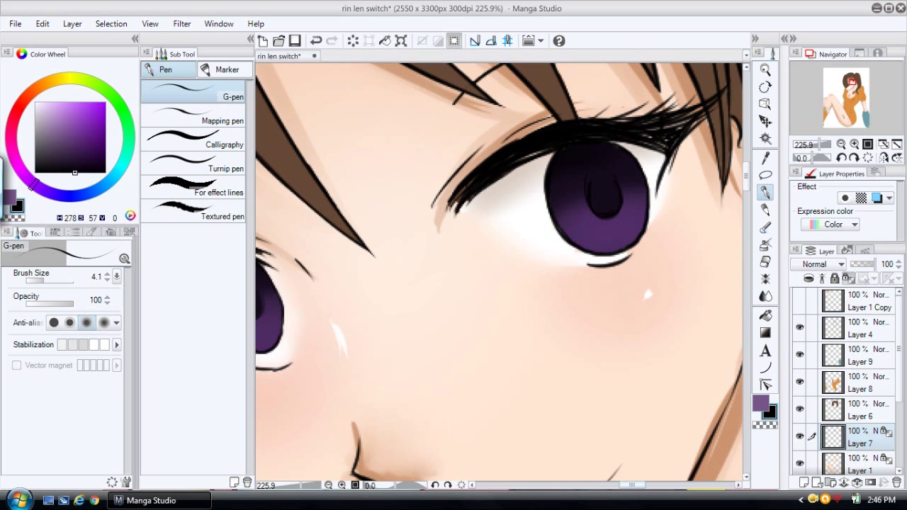
drag(632, 485, 615, 486)
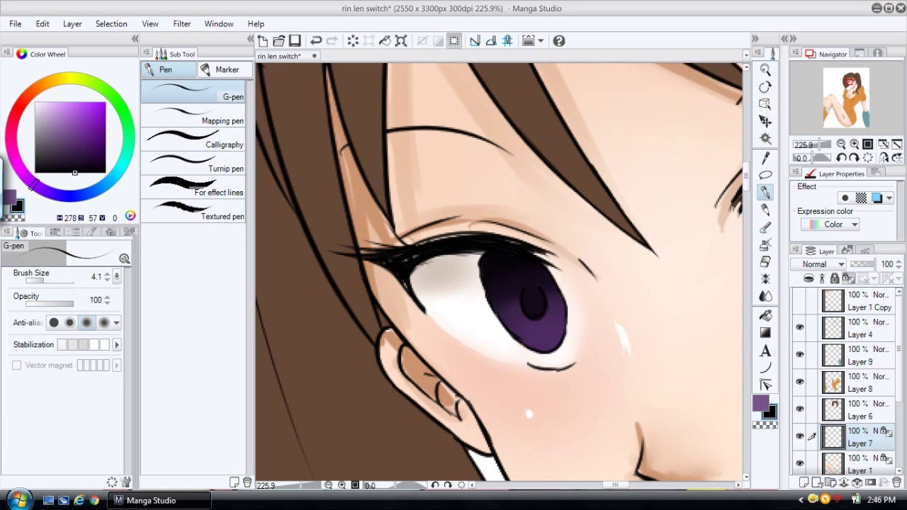
- Thicken the black outlines around both irises with the G-pen at size 10.7
drag(44, 279, 48, 279)
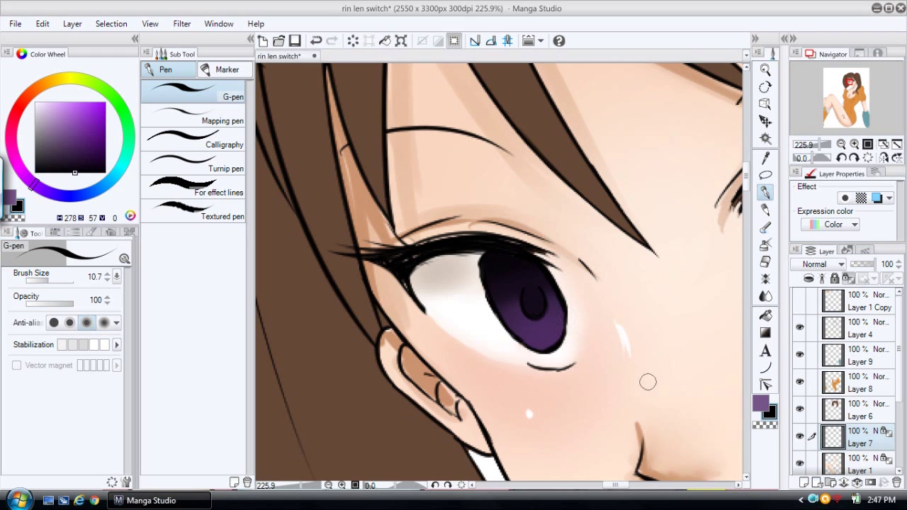
drag(615, 485, 633, 485)
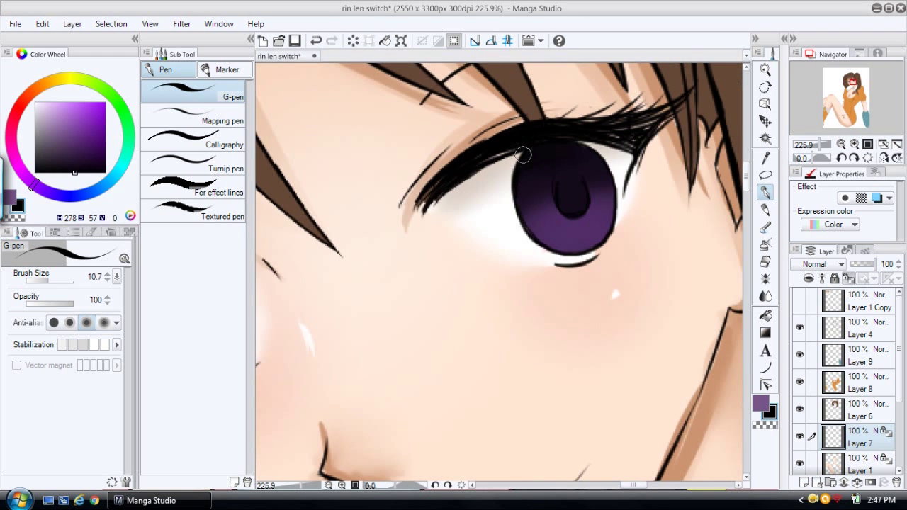
mouse_move(517, 204)
mouse_down()
mouse_move(544, 247)
mouse_move(575, 253)
mouse_move(601, 241)
mouse_move(612, 216)
mouse_move(610, 179)
mouse_move(600, 158)
mouse_move(567, 144)
mouse_up()
- Lighten the lower part of both irises in medium purple (H 277, S 50, V 59) with the Lighter pencil at size 32.3
click(764, 70)
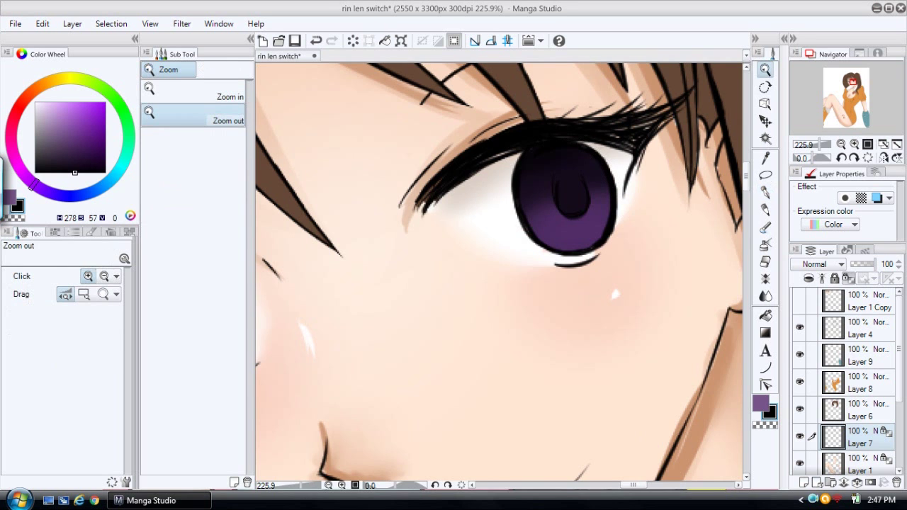
drag(670, 153, 602, 159)
drag(553, 181, 587, 182)
click(766, 158)
click(653, 148)
click(647, 173)
key(p)
key([)
key([)
key([)
key([)
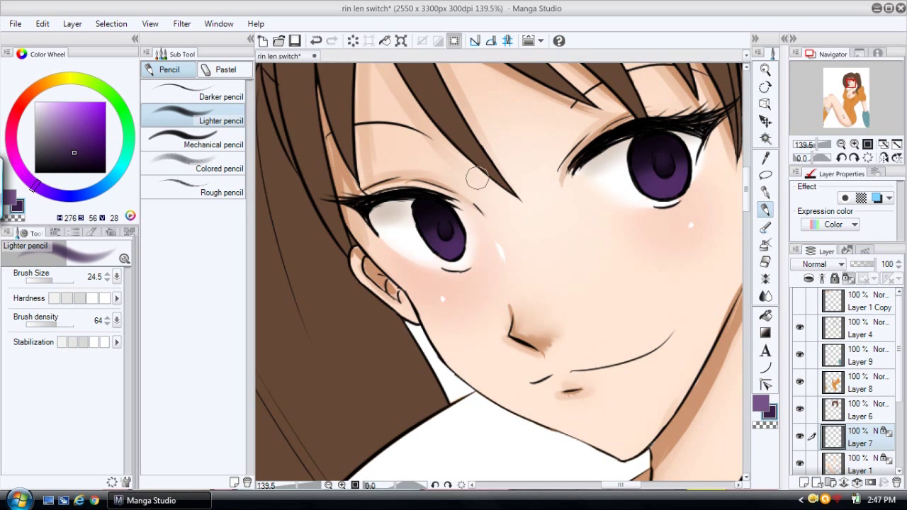
click(765, 157)
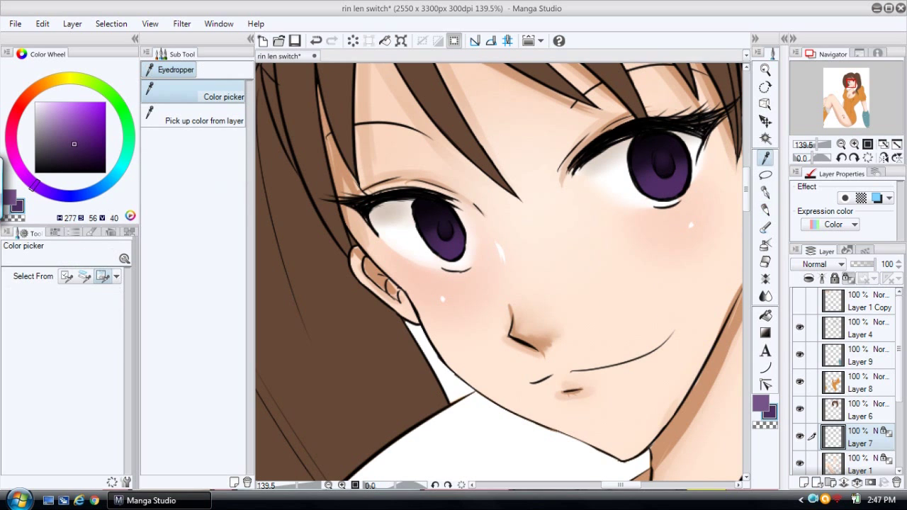
click(70, 130)
key(p)
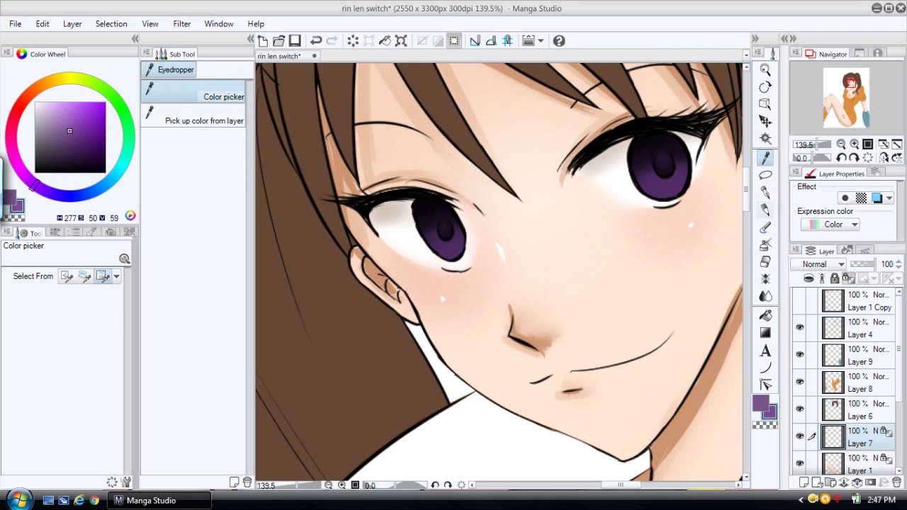
key([)
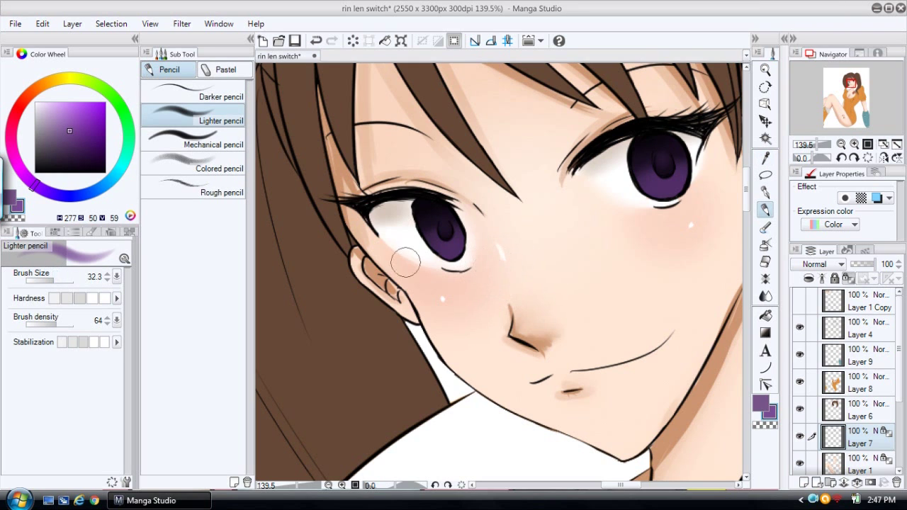
drag(458, 255, 448, 250)
drag(666, 189, 667, 190)
- Draw thin light purple (H 277, S 42, V 79) streaks below the pupils in both irises with the G-pen at size 4.7
click(765, 70)
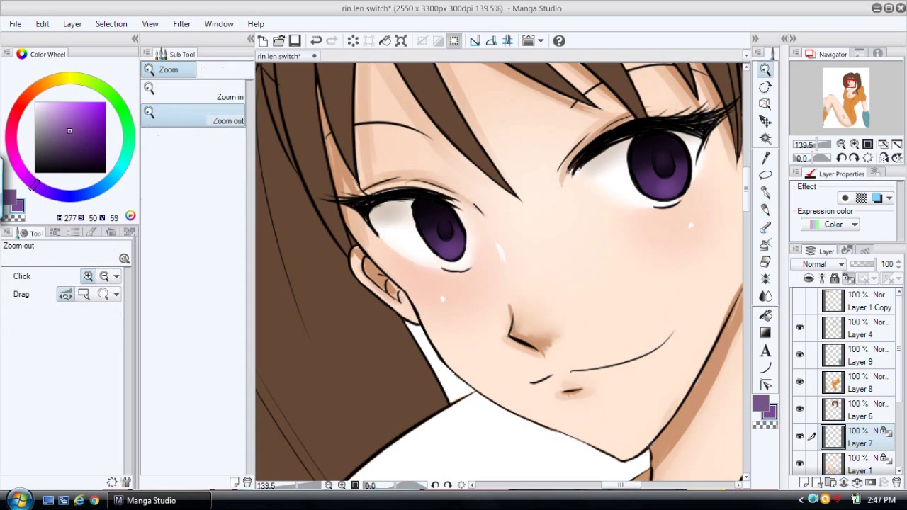
drag(664, 147, 686, 146)
click(64, 117)
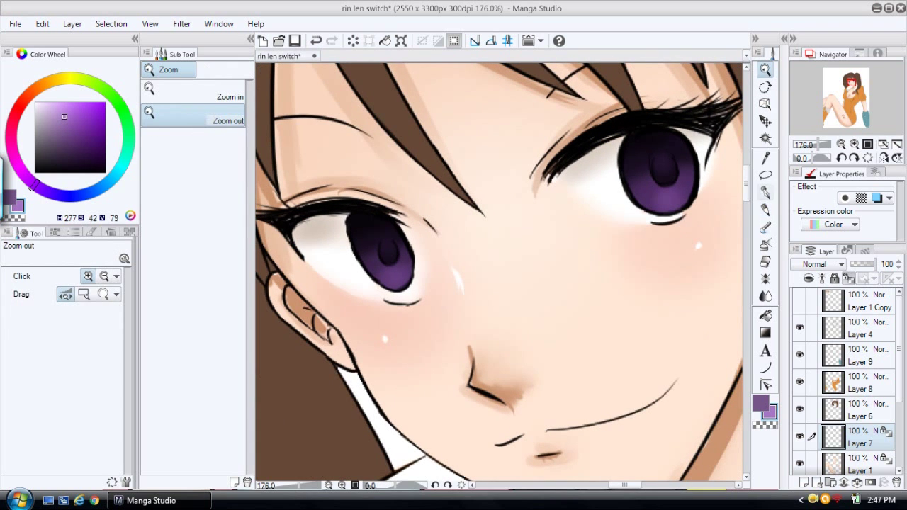
click(765, 192)
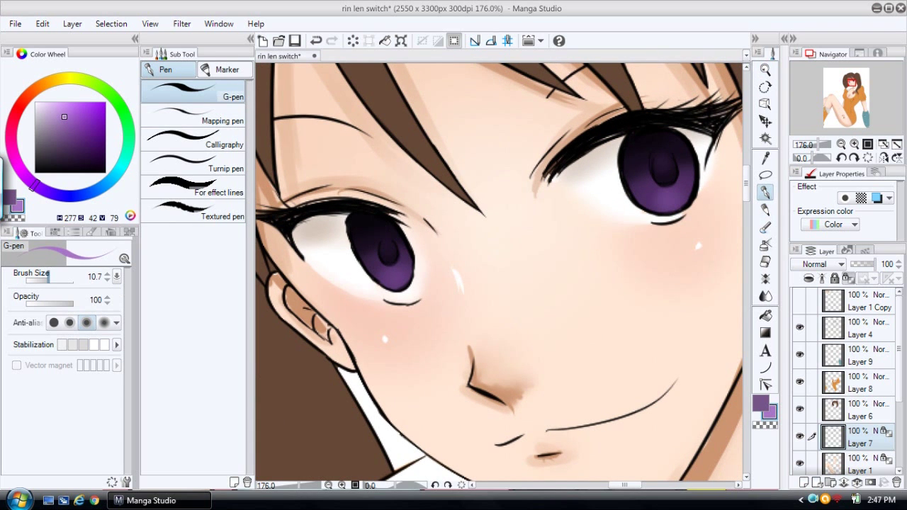
drag(47, 278, 34, 278)
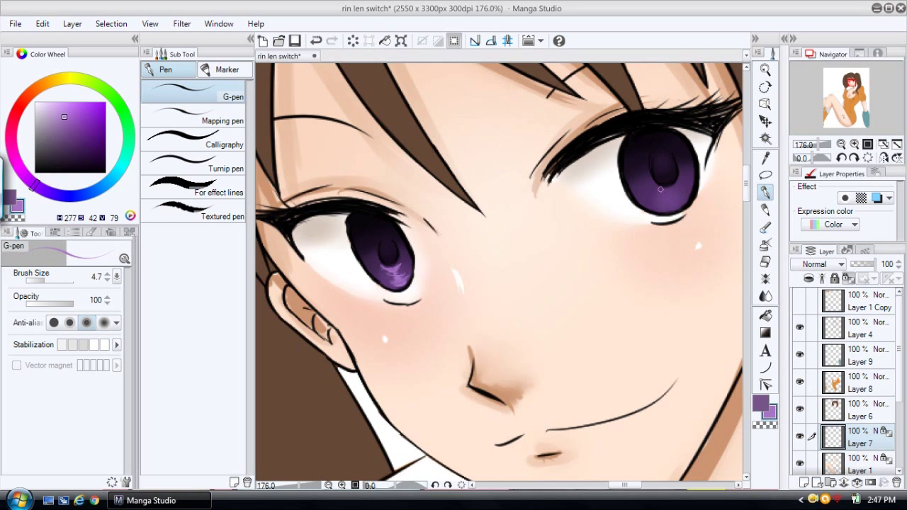
drag(658, 189, 674, 185)
drag(663, 204, 665, 207)
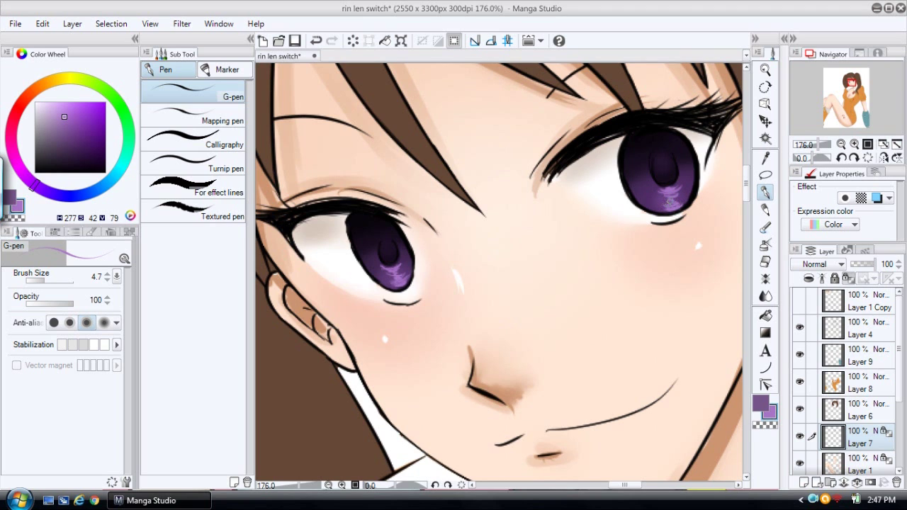
drag(659, 200, 663, 200)
- Brighten the streaks in both lower irises with pale lilac strokes (H 277, S 27, V 94)
drag(64, 117, 53, 106)
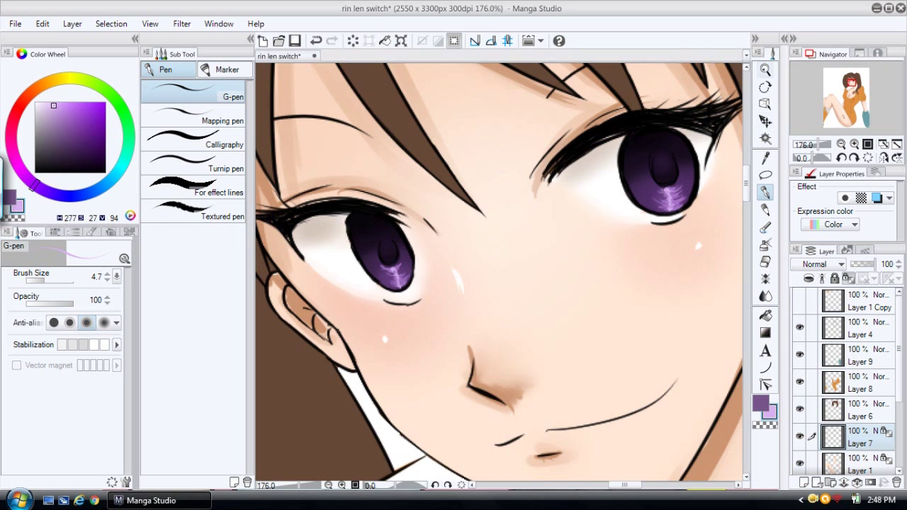
click(765, 70)
drag(686, 140, 652, 141)
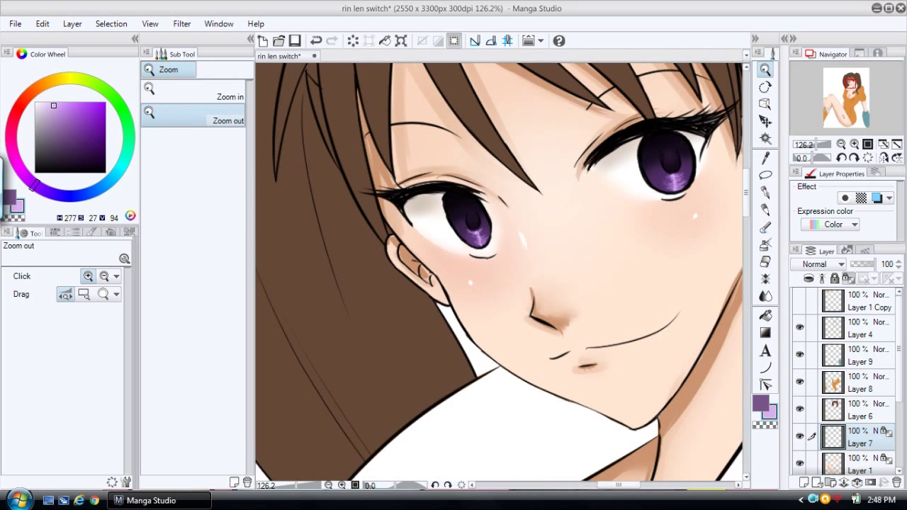
click(691, 126)
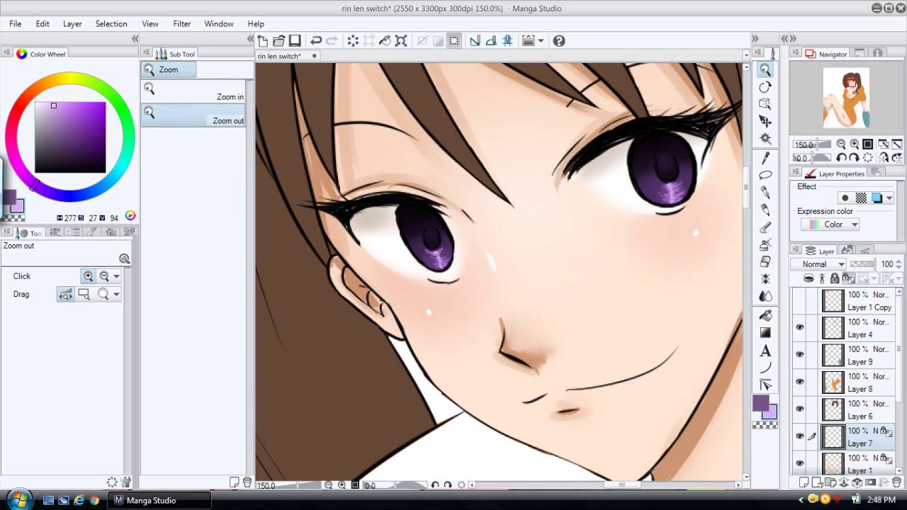
drag(659, 141, 652, 141)
- Create a new layer above Layer 7 in Add (Glow) mode and paint pale lilac glows over the lower half of both irises
click(804, 482)
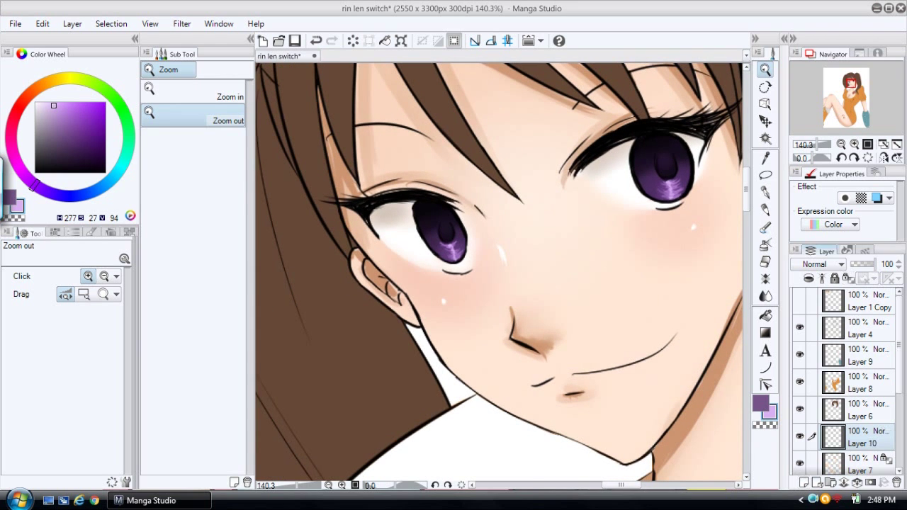
click(822, 264)
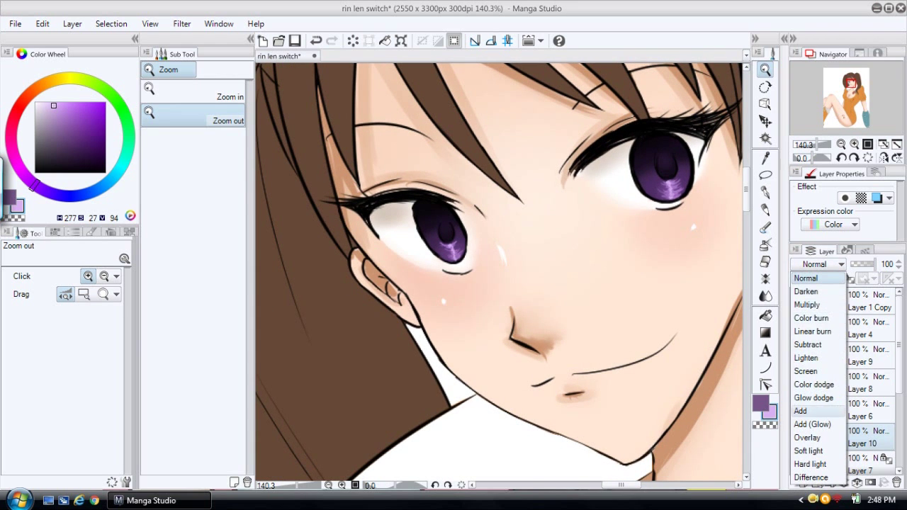
click(812, 423)
key(p)
drag(498, 272, 444, 245)
drag(656, 197, 655, 198)
- Erase the glow that spills outside both irises with the Block eraser at size 28.1
click(765, 262)
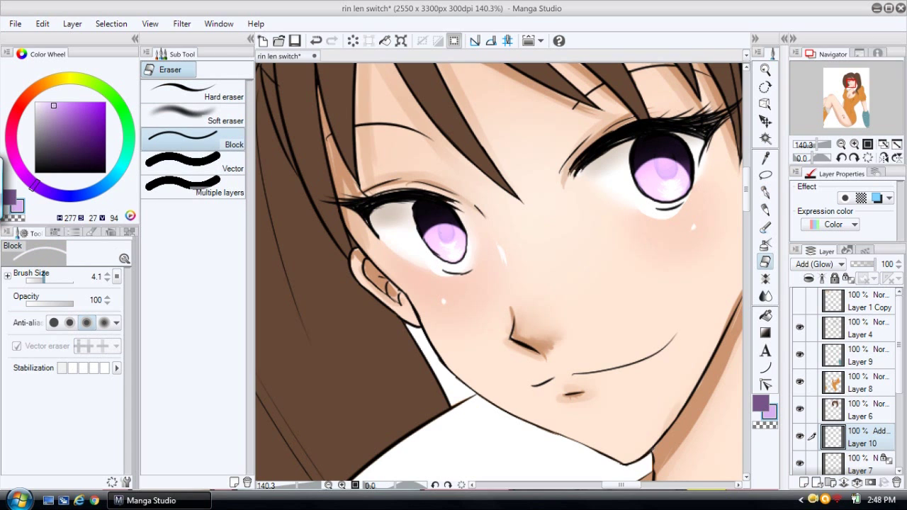
drag(44, 280, 53, 280)
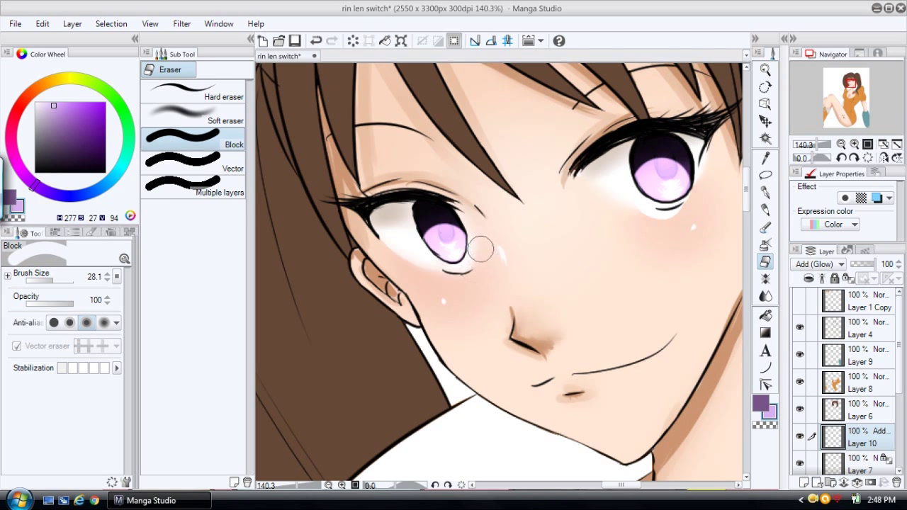
drag(645, 213, 693, 209)
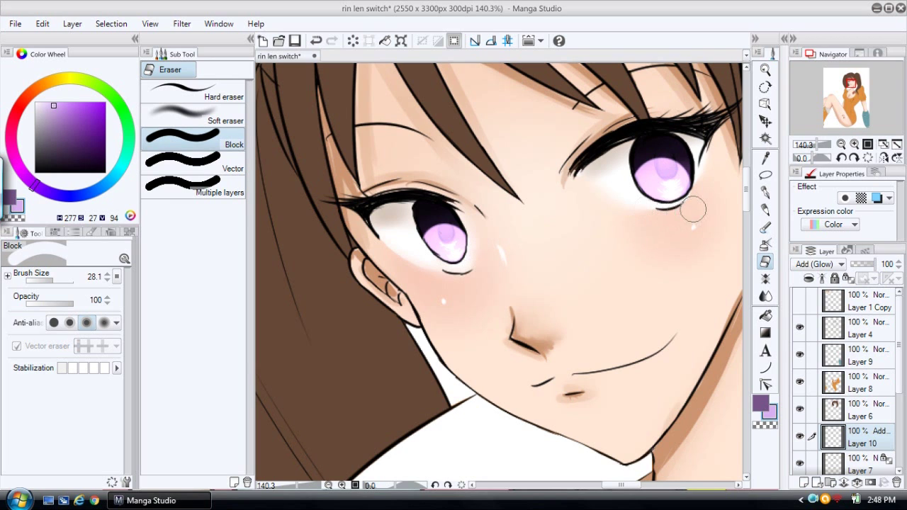
- Soften the glow in both irises with the Soft eraser at size 42.5 and lower the glow layer's opacity to 92%
click(195, 114)
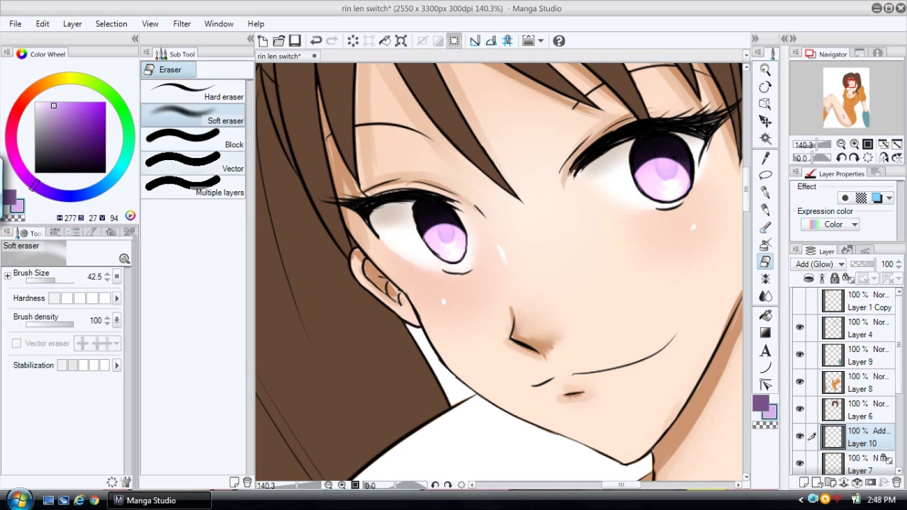
drag(457, 264, 445, 241)
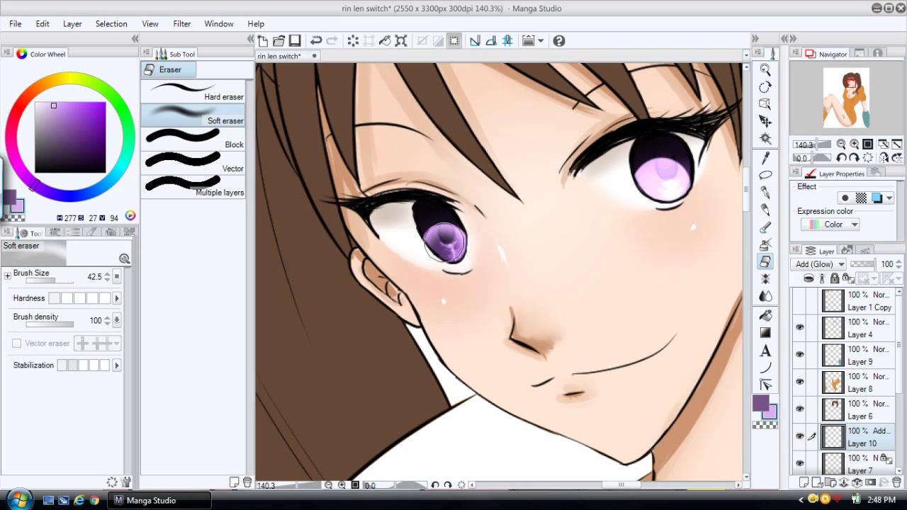
drag(656, 196, 663, 186)
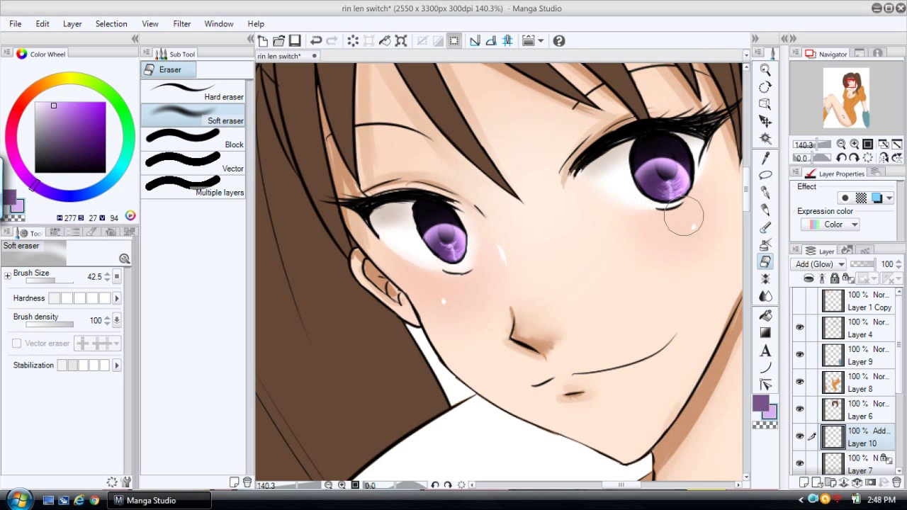
drag(876, 264, 872, 263)
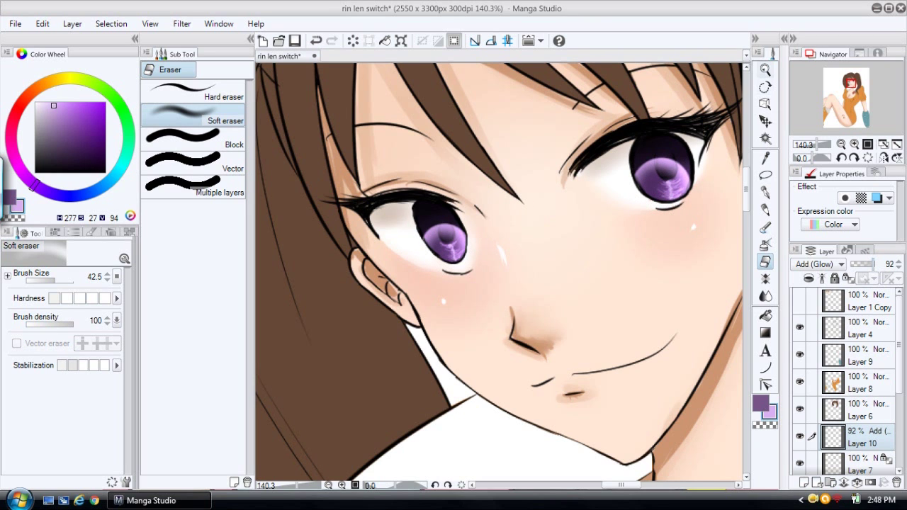
- Merge the glow layer down into Layer 7
click(765, 69)
drag(712, 138, 627, 142)
drag(601, 485, 617, 485)
right_click(861, 436)
click(843, 372)
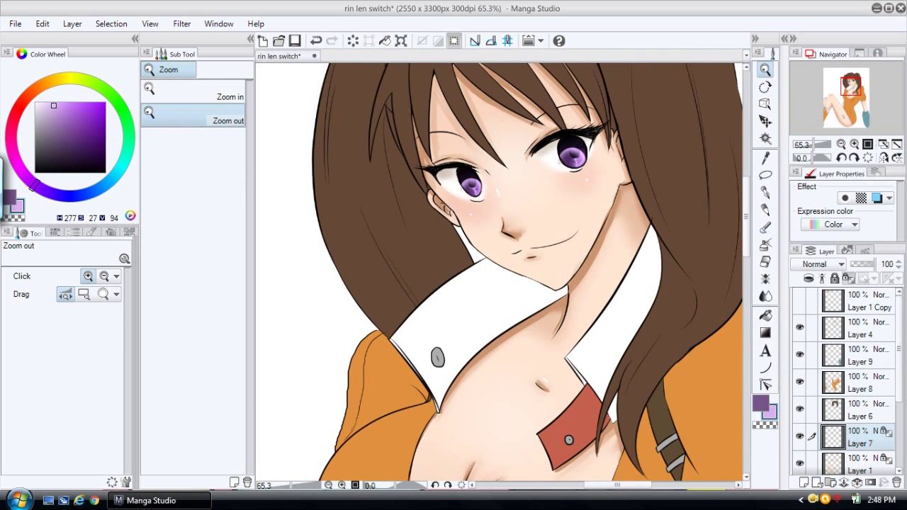
- Erase the stray lilac specks beside both irises on Layer 7 with the Block eraser at size 28.1
key(ctrl+plus)
key(e)
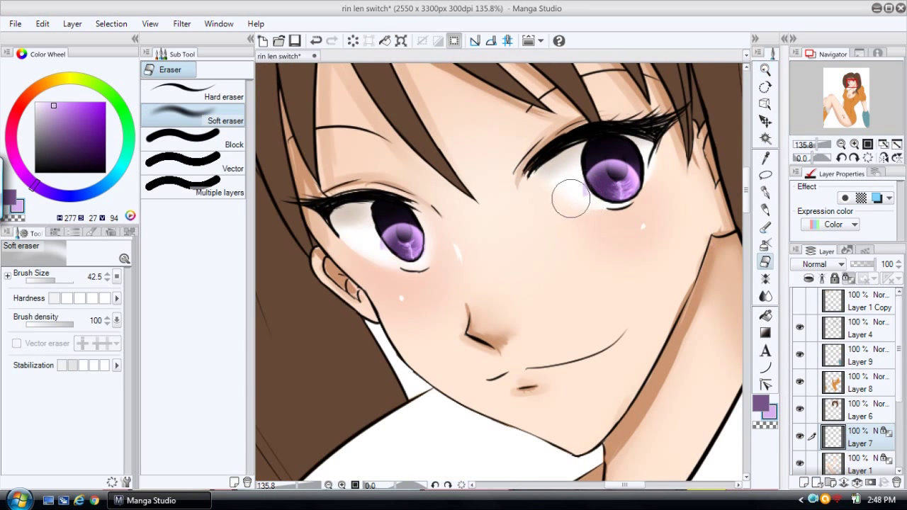
click(185, 138)
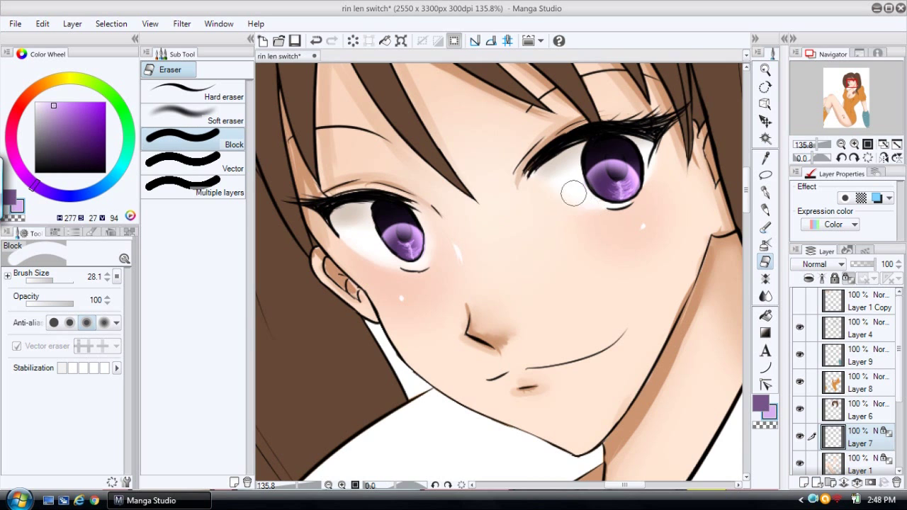
click(765, 70)
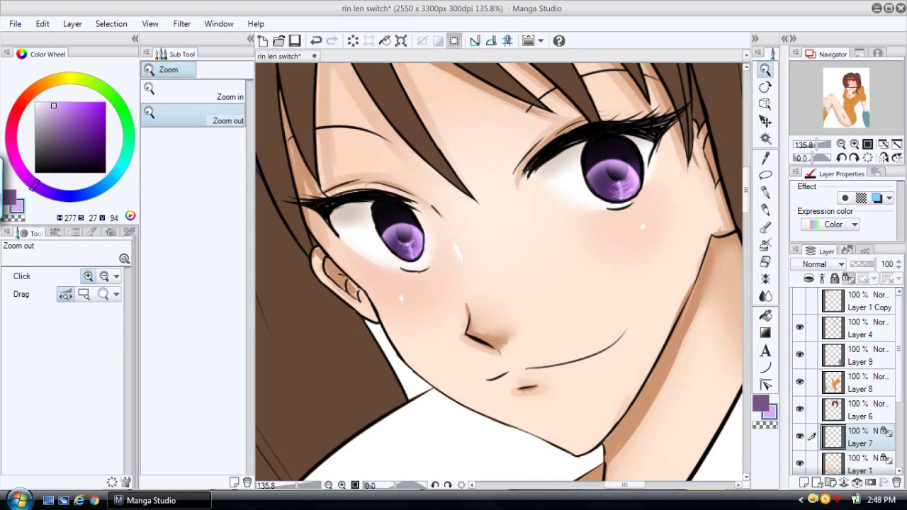
- Paint white highlights on the inner edge and small dots in the dark upper part of both irises with the G-pen at size 16.2
drag(533, 183, 549, 183)
drag(53, 105, 34, 101)
key(p)
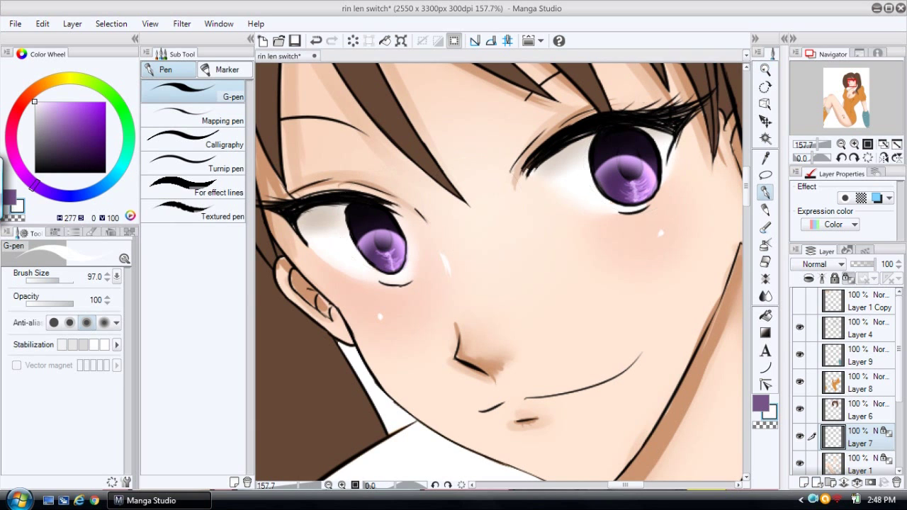
drag(61, 281, 50, 281)
drag(363, 242, 364, 248)
drag(613, 183, 602, 181)
click(637, 144)
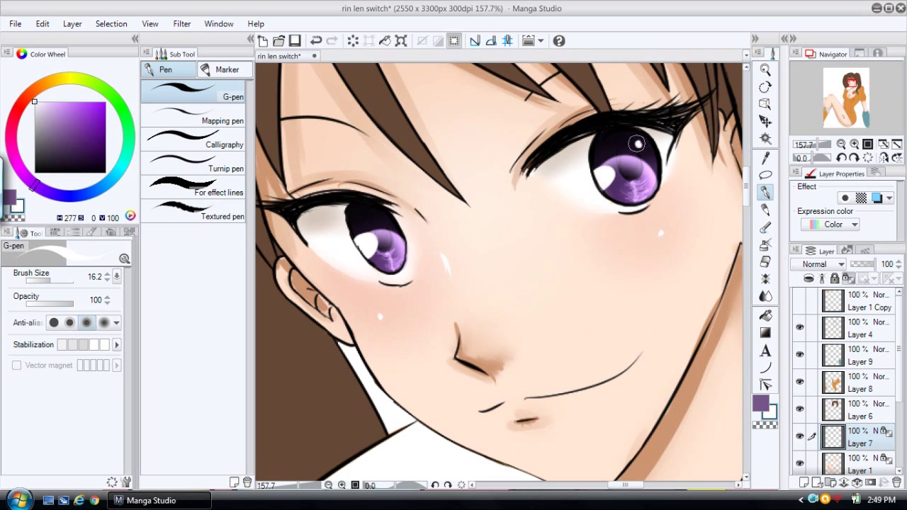
click(384, 217)
- Try white light streaks down the lower part of both irises with the G-pen at size 16.2
drag(628, 169, 624, 195)
key(ctrl+z)
drag(396, 239, 386, 268)
key(ctrl+z)
- Draw thin white light streaks in the lower part of both irises with the G-pen at size 8.2
drag(51, 280, 47, 280)
click(388, 224)
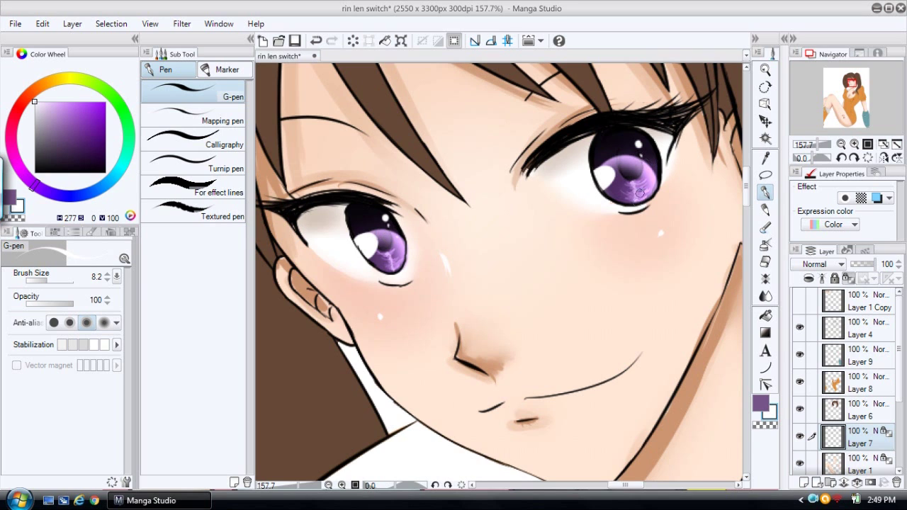
drag(627, 171, 623, 195)
drag(389, 243, 392, 263)
- On Layer 4, erase the line art crossing the large white eye highlights with the Block eraser at size 3.1
click(859, 329)
click(765, 262)
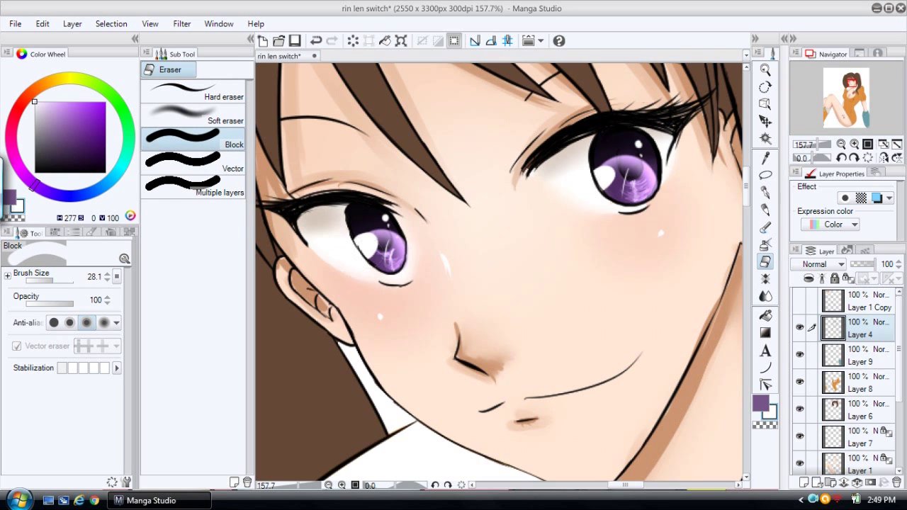
click(43, 280)
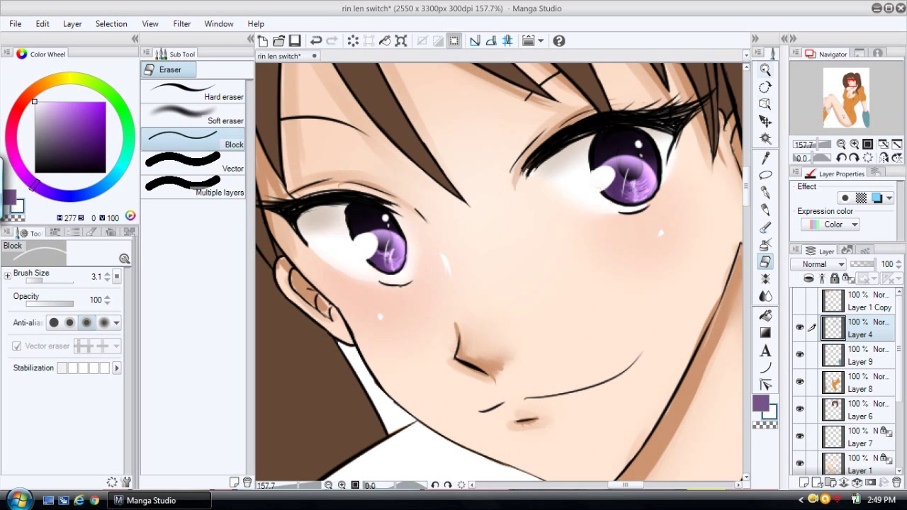
- Make the hair layer, Layer 6, active and lock its transparent pixels
click(766, 70)
drag(694, 137, 637, 159)
drag(623, 229, 585, 237)
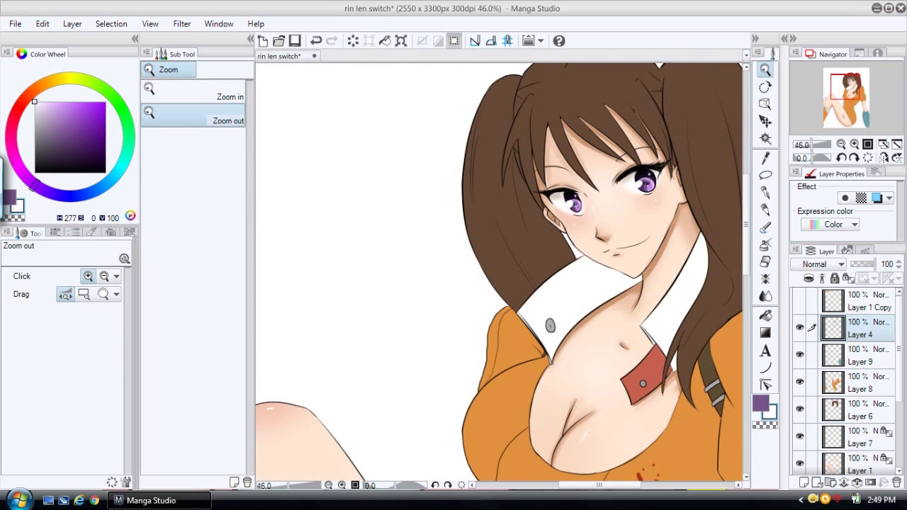
drag(599, 485, 624, 485)
drag(648, 409, 624, 411)
drag(746, 221, 746, 226)
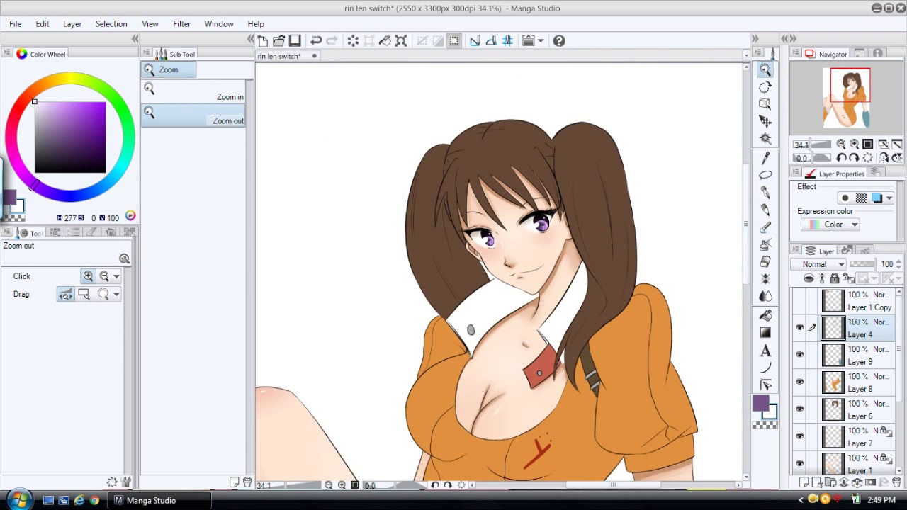
click(868, 411)
click(848, 279)
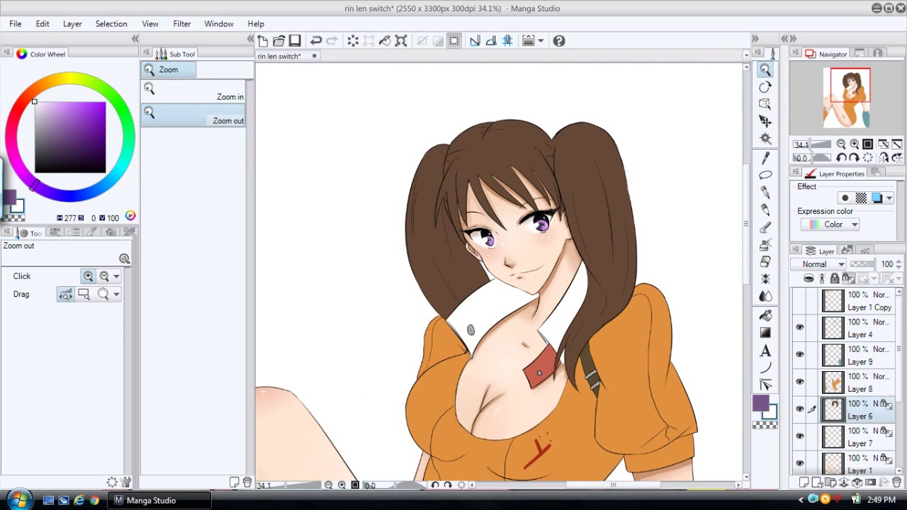
- Shade the outer edges of both pigtails in lighter brown (H 23, S 46, V 51) with the Lighter pencil at size 334.5
click(765, 158)
click(599, 191)
click(65, 139)
key(p)
drag(54, 280, 65, 280)
drag(430, 119, 384, 230)
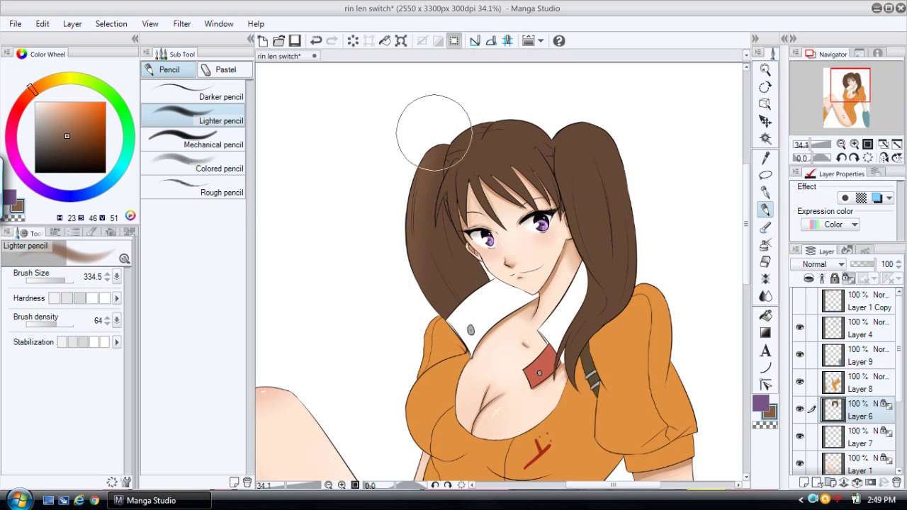
drag(641, 185, 623, 290)
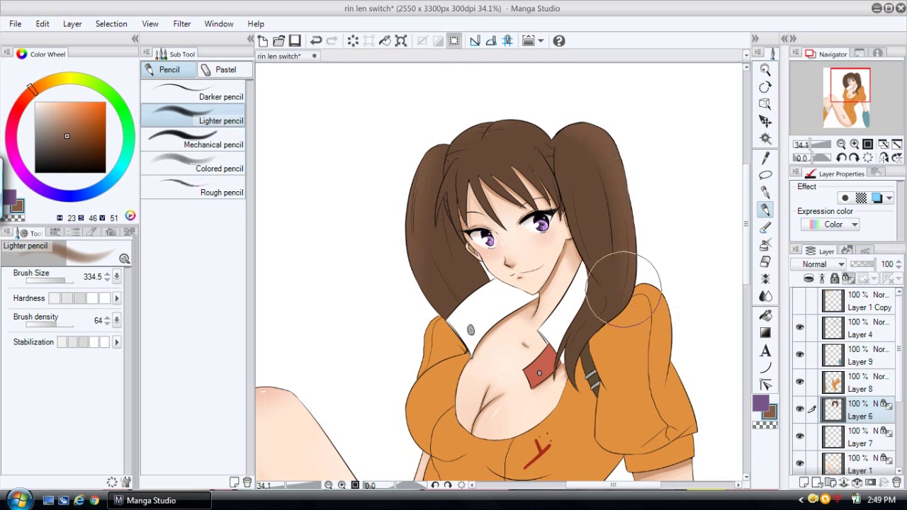
- Mix a dark brown (H 23, S 50, V 30) from the hair colour and start a thin strand in the left pigtail with the G-pen at size 14.1
click(765, 158)
click(608, 219)
click(70, 151)
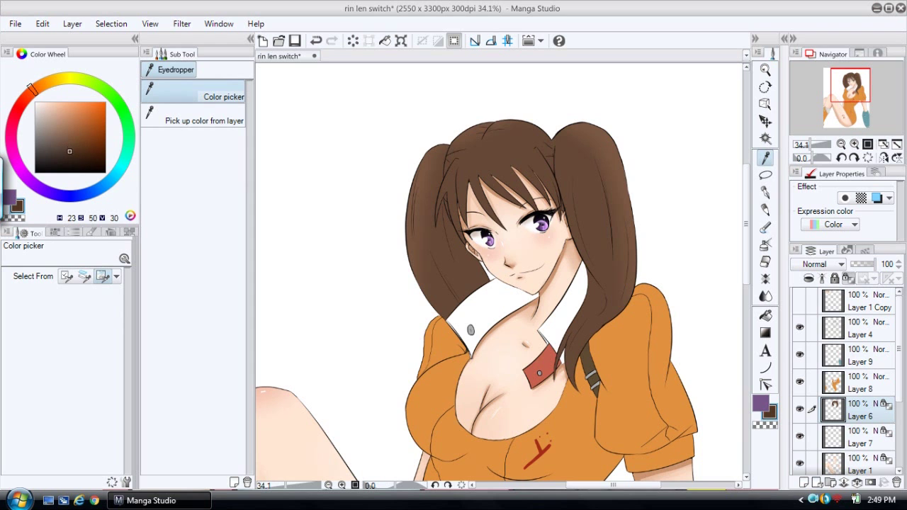
click(765, 227)
click(765, 69)
drag(589, 197, 609, 197)
click(765, 210)
click(765, 193)
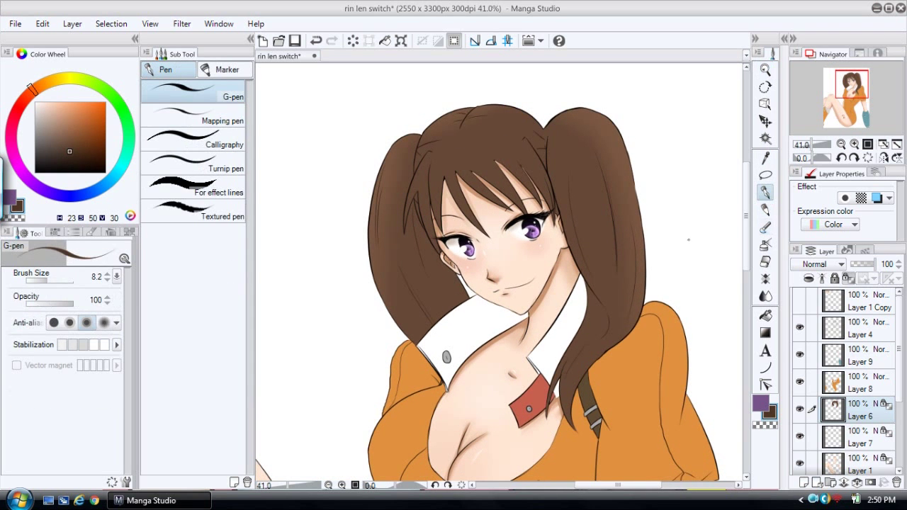
drag(47, 281, 49, 280)
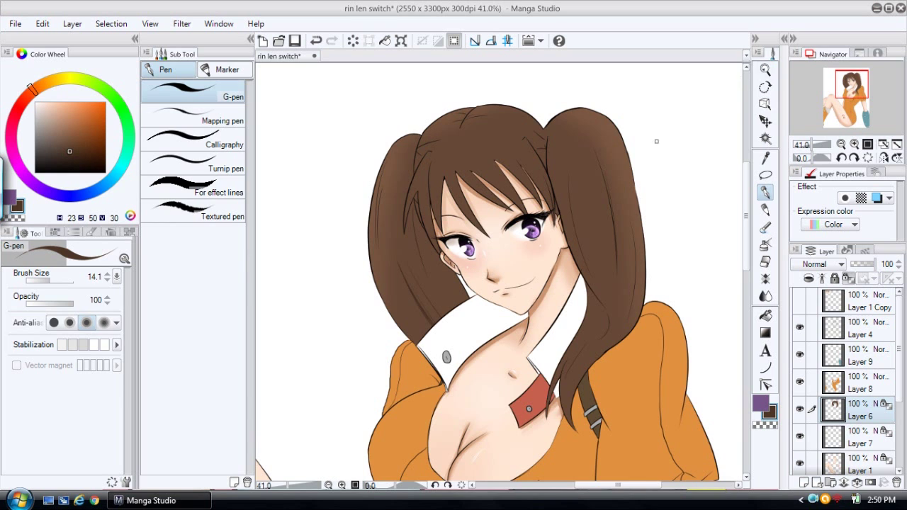
- Draw dark brown strands through the inner lower half of the left pigtail with the G-pen at size 24.5
click(765, 71)
drag(333, 134, 646, 416)
click(765, 193)
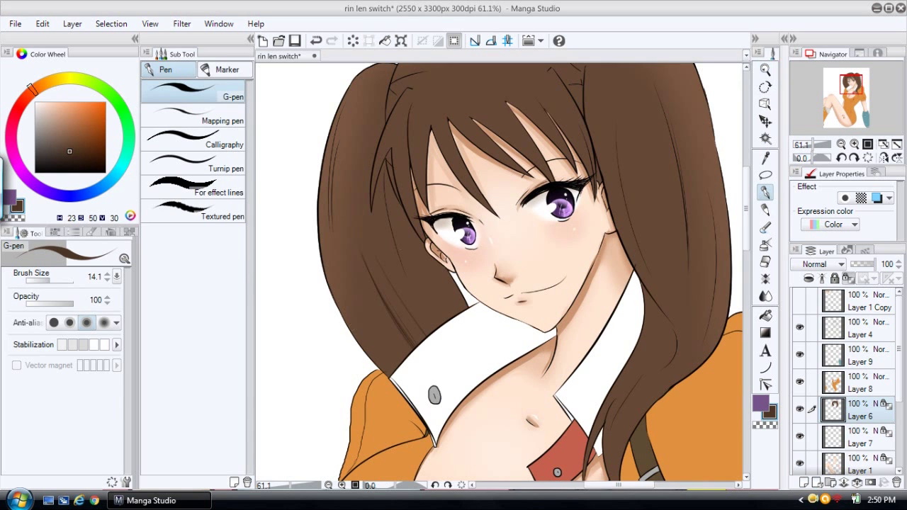
drag(49, 280, 52, 280)
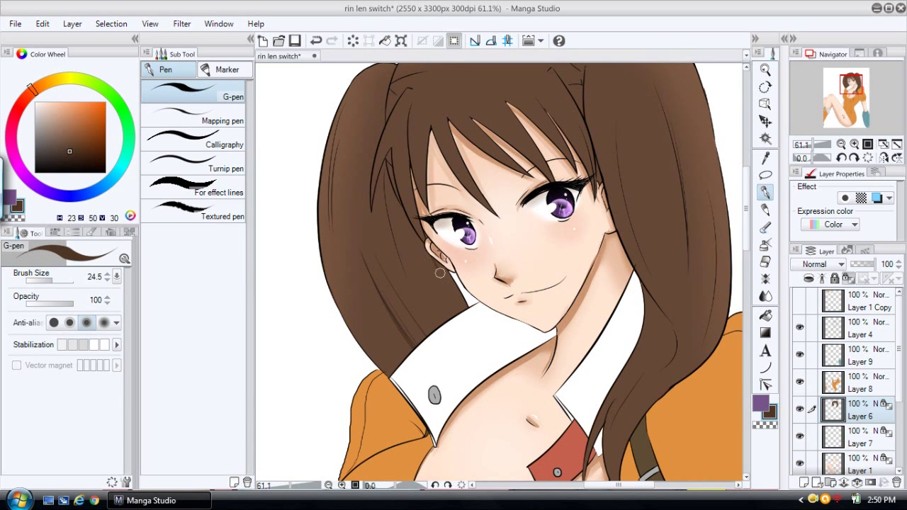
mouse_move(376, 253)
mouse_down()
mouse_move(454, 362)
mouse_move(435, 347)
mouse_up()
drag(380, 233, 446, 353)
drag(382, 240, 415, 340)
drag(391, 265, 416, 340)
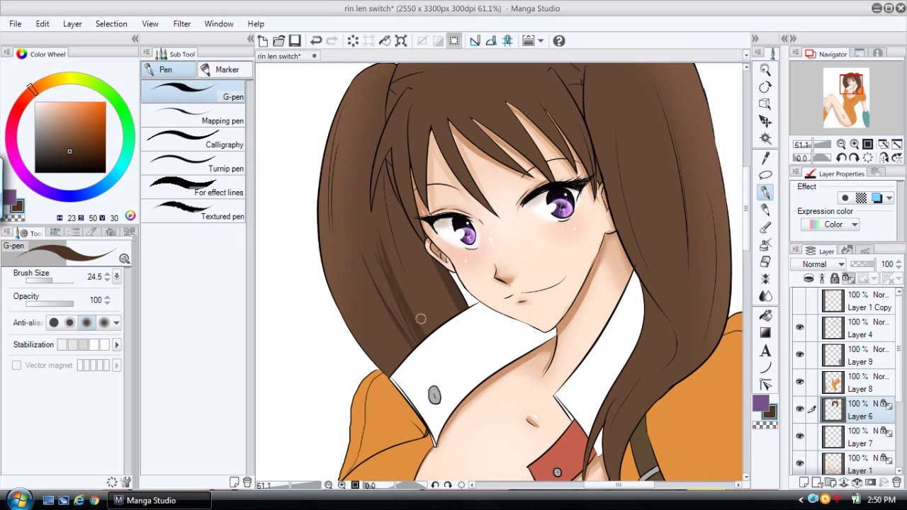
drag(375, 252, 412, 339)
drag(385, 165, 412, 291)
drag(386, 200, 428, 329)
drag(400, 278, 429, 330)
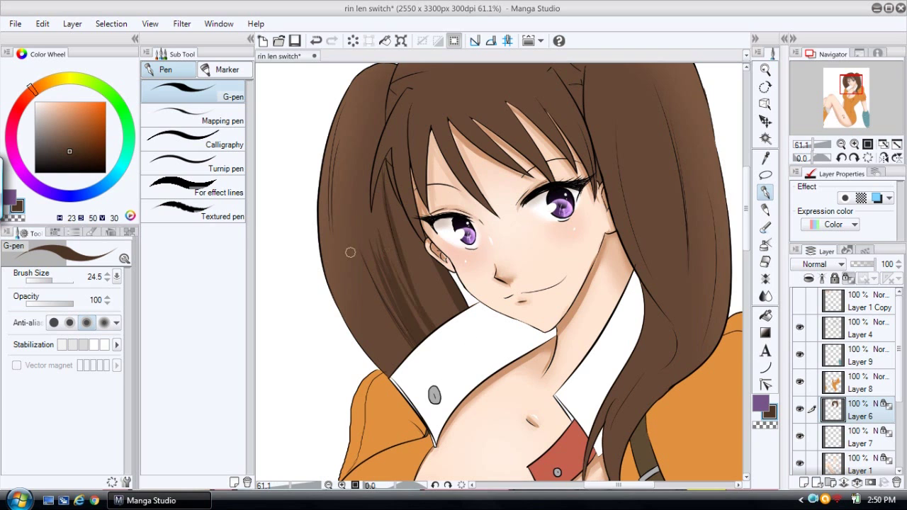
- Draw dark strands along the outer edge of the left pigtail, running down to the collar
drag(333, 206, 393, 351)
drag(337, 228, 401, 362)
drag(381, 326, 404, 359)
drag(328, 279, 353, 335)
drag(326, 254, 393, 373)
drag(327, 282, 391, 376)
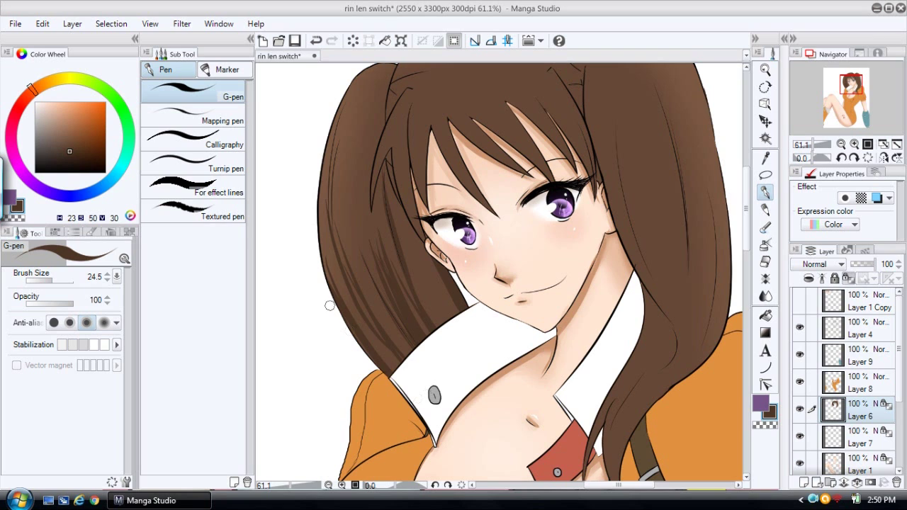
- Fill the middle of the left pigtail's lower half with dark strands tapering towards the collar
drag(341, 293, 394, 366)
drag(344, 252, 403, 352)
drag(354, 241, 410, 350)
drag(358, 245, 405, 351)
drag(363, 285, 397, 340)
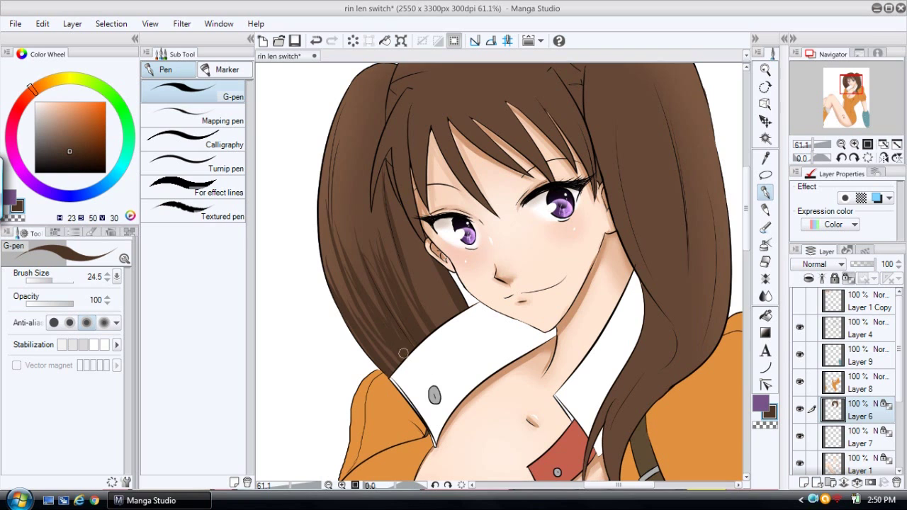
drag(351, 310, 395, 371)
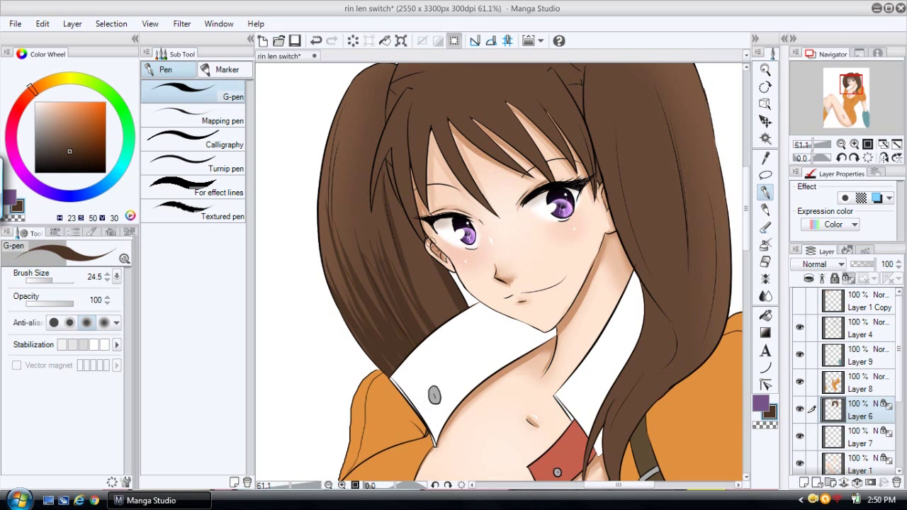
- Add dark strands to the left pigtail behind the ear and jaw, down to the collar
mouse_move(403, 223)
mouse_down()
mouse_move(440, 322)
mouse_move(446, 319)
mouse_up()
drag(419, 235, 466, 312)
mouse_move(430, 251)
mouse_down()
mouse_move(481, 340)
mouse_move(476, 355)
mouse_up()
drag(404, 295, 429, 335)
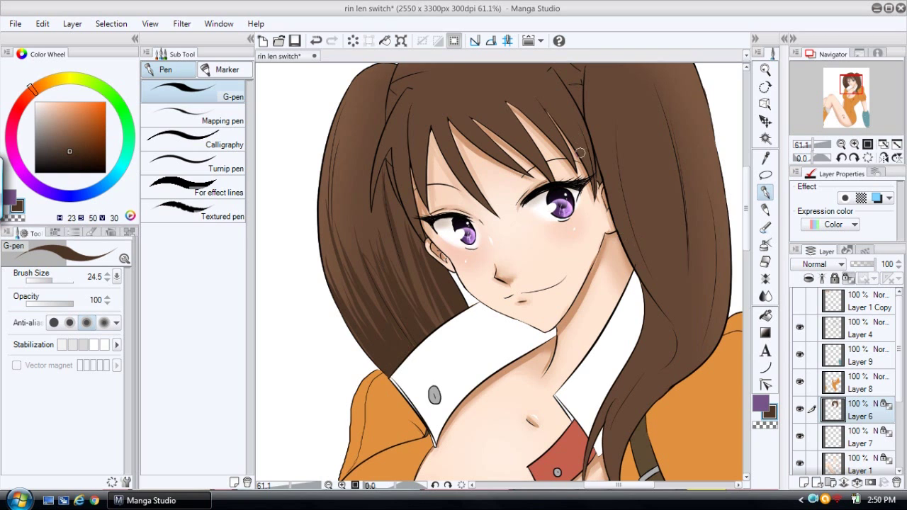
- Shade the side locks between the left pigtail and the face with dark brown strands
mouse_move(387, 167)
mouse_down()
mouse_move(395, 205)
mouse_move(417, 237)
mouse_up()
drag(389, 183, 421, 233)
drag(412, 112, 424, 193)
drag(381, 168, 374, 207)
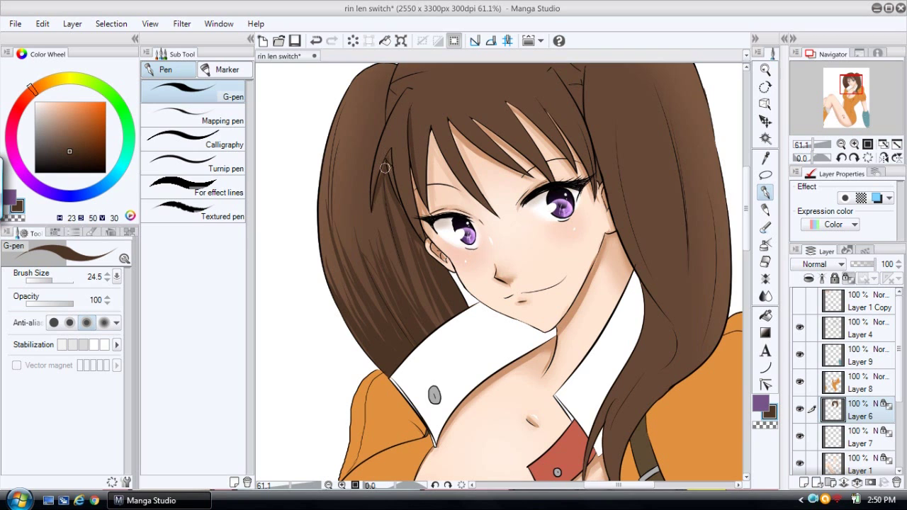
mouse_move(401, 142)
mouse_down()
mouse_move(414, 226)
mouse_move(417, 217)
mouse_move(425, 241)
mouse_up()
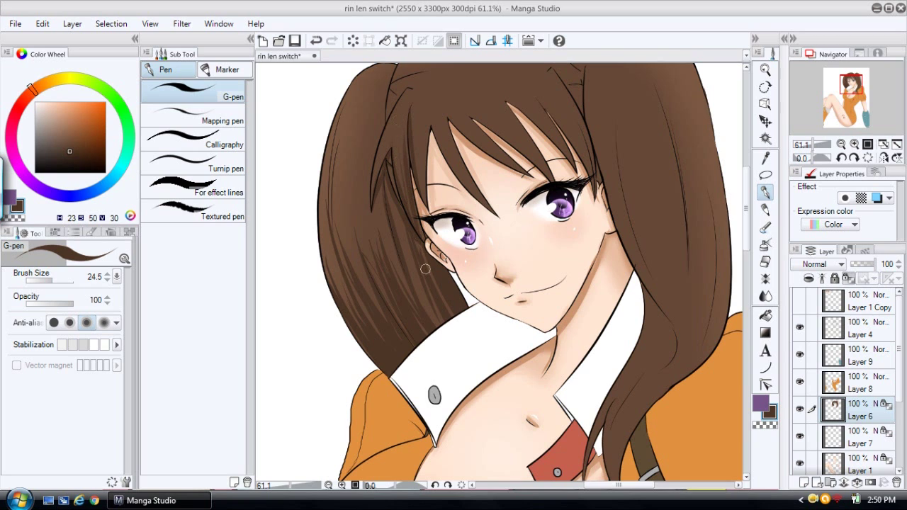
mouse_move(396, 115)
mouse_down()
mouse_move(369, 199)
mouse_move(380, 207)
mouse_up()
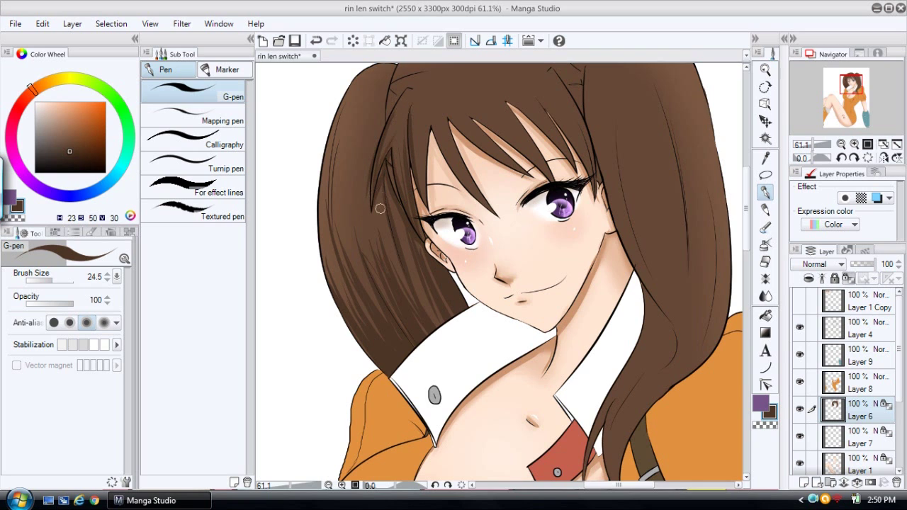
drag(408, 85, 389, 137)
- Draw dark brown strands along the fringe locks over the forehead, from the roots to the tips
drag(444, 106, 500, 221)
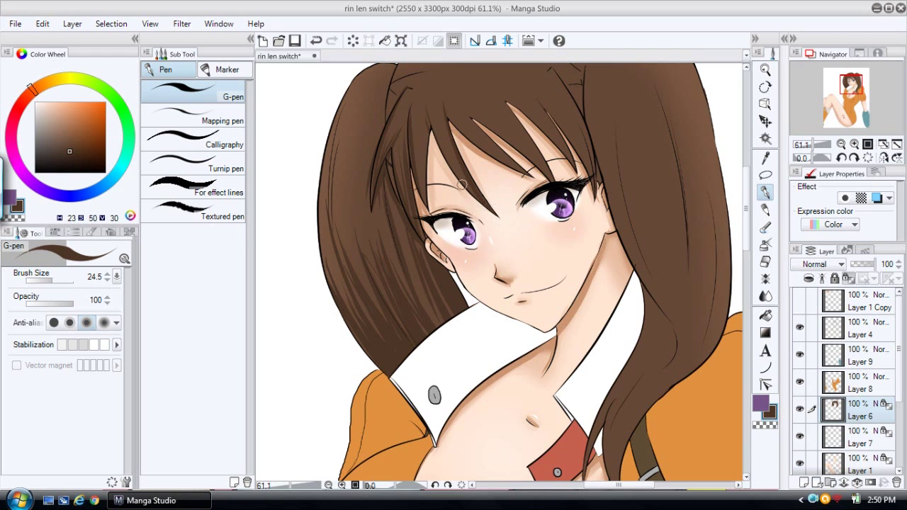
mouse_move(437, 116)
mouse_down()
mouse_move(512, 227)
mouse_move(533, 175)
mouse_move(508, 156)
mouse_up()
drag(453, 99, 529, 177)
drag(461, 103, 524, 161)
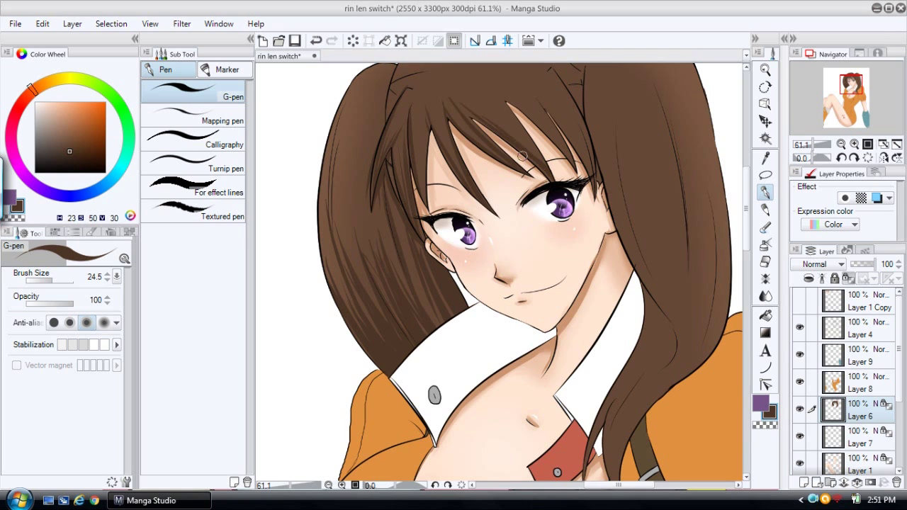
mouse_move(487, 86)
mouse_down()
mouse_move(539, 178)
mouse_move(537, 157)
mouse_move(566, 163)
mouse_up()
drag(513, 101, 569, 166)
drag(519, 75, 565, 184)
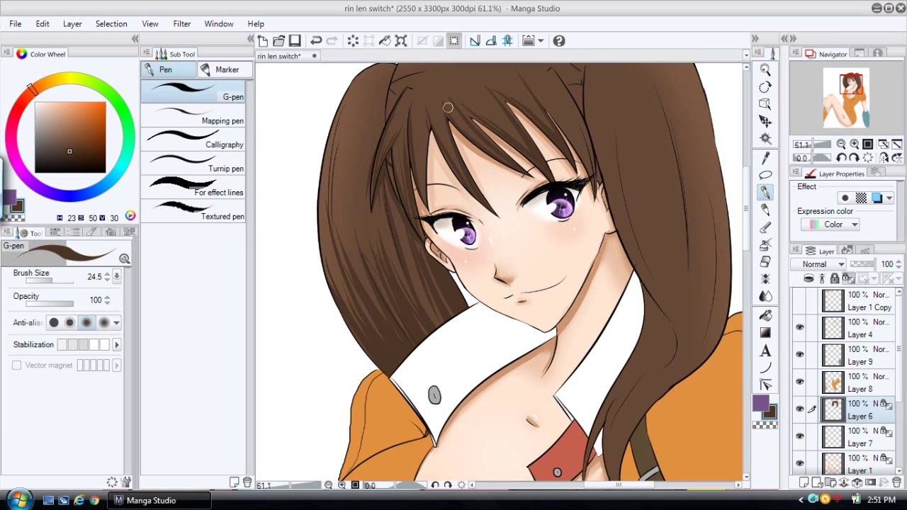
drag(480, 82, 545, 200)
mouse_move(430, 124)
mouse_down()
mouse_move(423, 202)
mouse_move(419, 191)
mouse_up()
drag(530, 85, 588, 170)
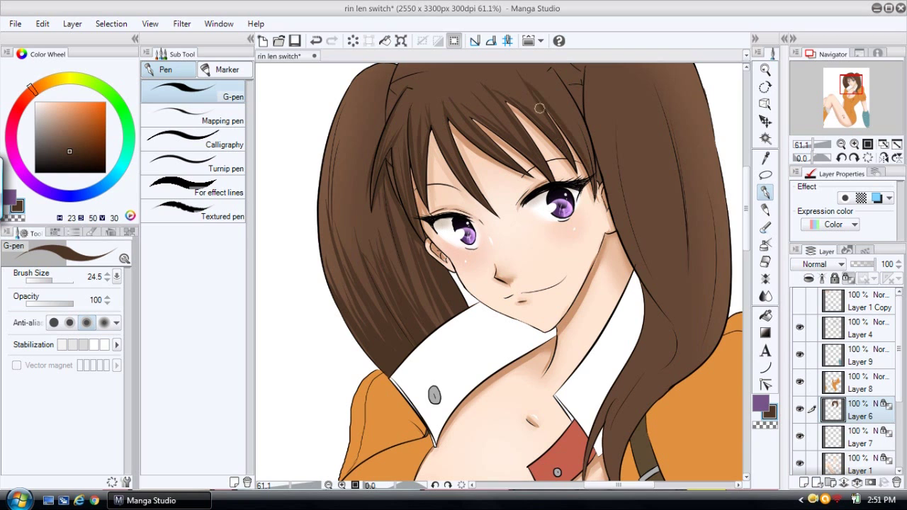
drag(566, 104, 591, 163)
drag(556, 83, 588, 143)
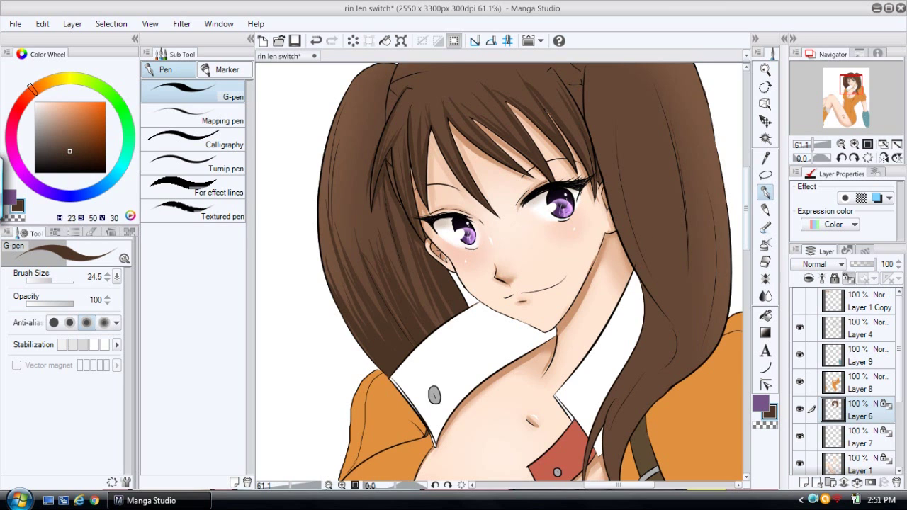
- Draw dark brown strands through the upper half of the left pigtail, fanning down from where it is tied
scroll(588, 152, up, 1)
drag(364, 108, 328, 202)
drag(345, 141, 329, 225)
drag(359, 132, 335, 172)
mouse_move(385, 118)
mouse_down()
mouse_move(338, 156)
mouse_move(383, 115)
mouse_up()
mouse_move(341, 144)
mouse_down()
mouse_move(397, 108)
mouse_move(360, 124)
mouse_move(393, 117)
mouse_move(398, 95)
mouse_move(391, 149)
mouse_move(396, 92)
mouse_move(382, 177)
mouse_up()
drag(382, 116, 366, 123)
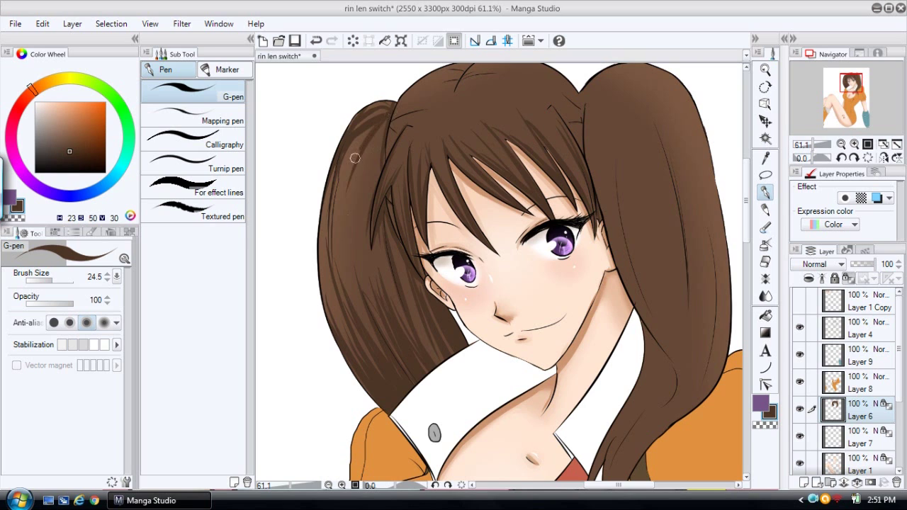
mouse_move(364, 132)
mouse_down()
mouse_move(332, 216)
mouse_move(332, 249)
mouse_up()
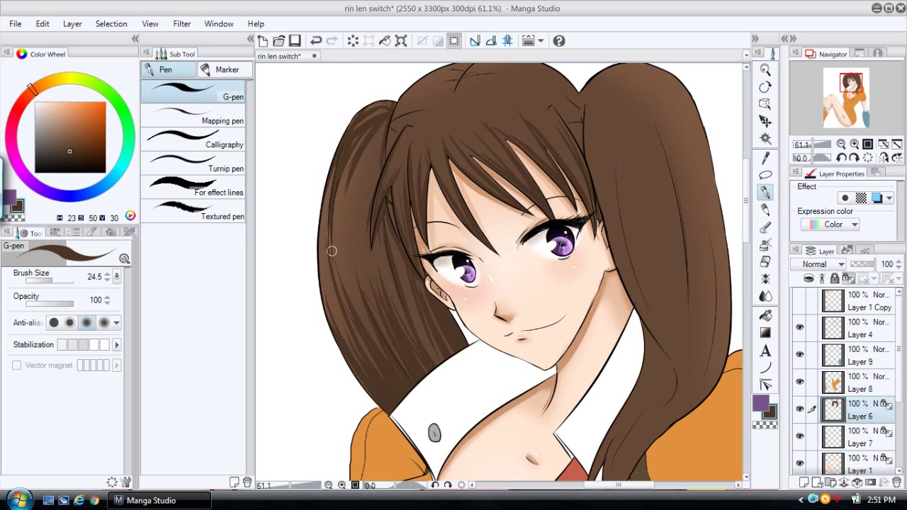
drag(384, 126, 360, 195)
drag(386, 152, 363, 210)
drag(386, 122, 344, 215)
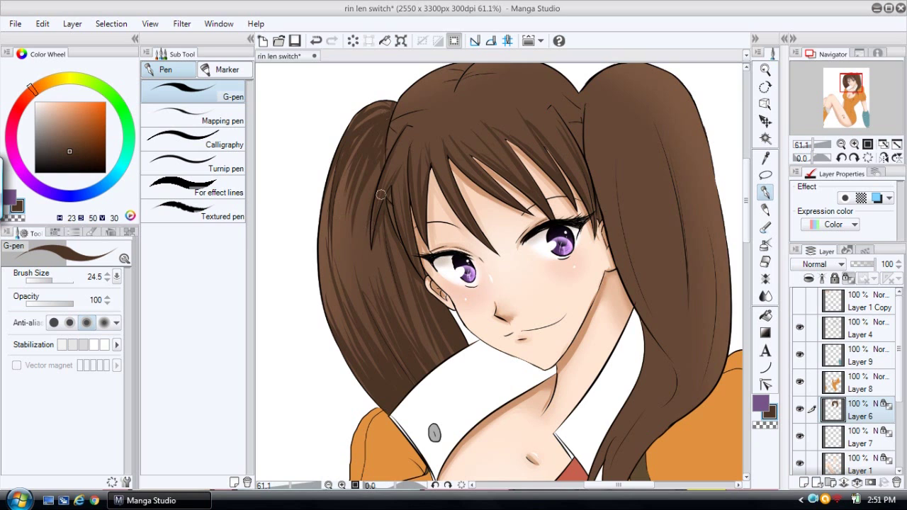
drag(378, 133, 324, 256)
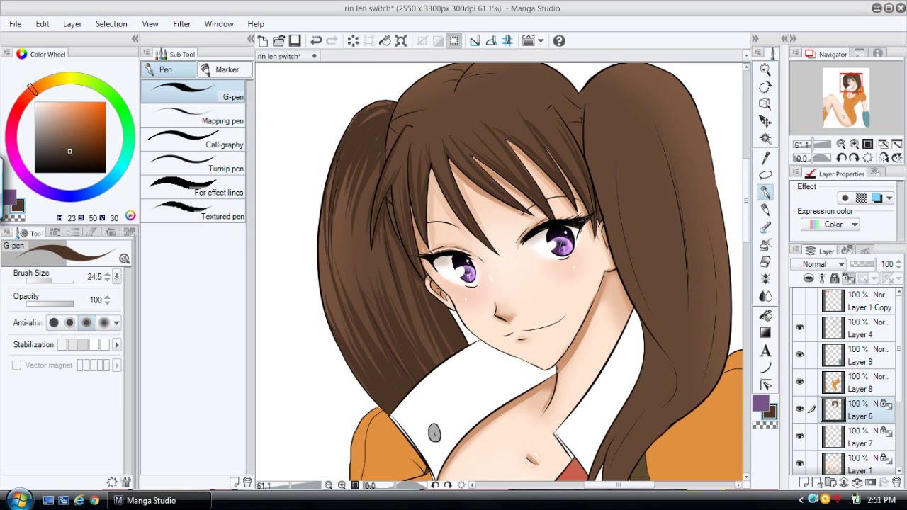
- Draw dark brown strands along the parting at the crown and beside the tie of the right pigtail
scroll(564, 112, up, 1)
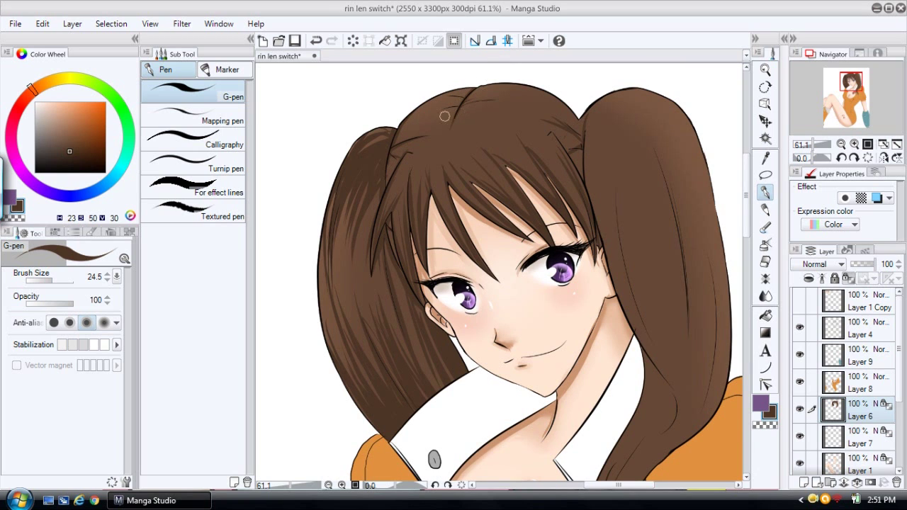
mouse_move(457, 114)
mouse_down()
mouse_move(501, 92)
mouse_move(437, 106)
mouse_up()
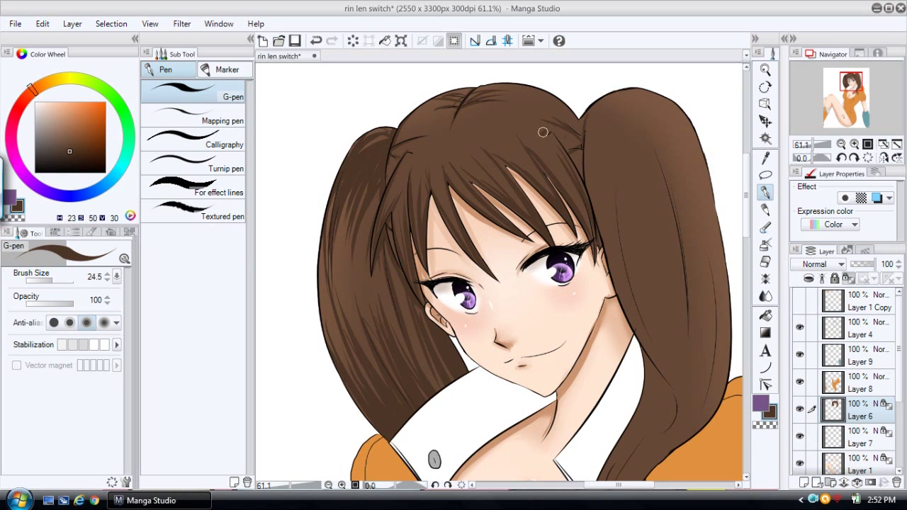
- Draw long dark brown G-pen strands down the inner edge of the right pigtail, starting at the hair tie
click(765, 70)
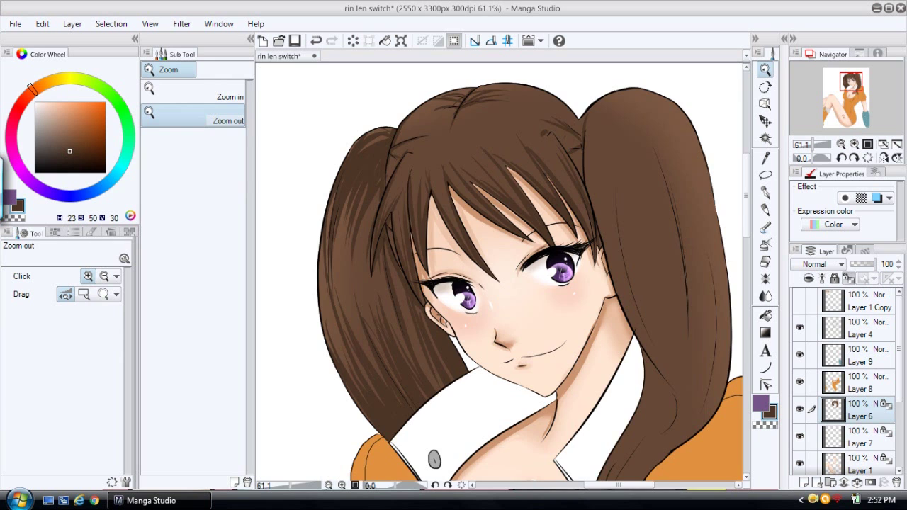
drag(683, 145, 634, 146)
drag(615, 486, 627, 485)
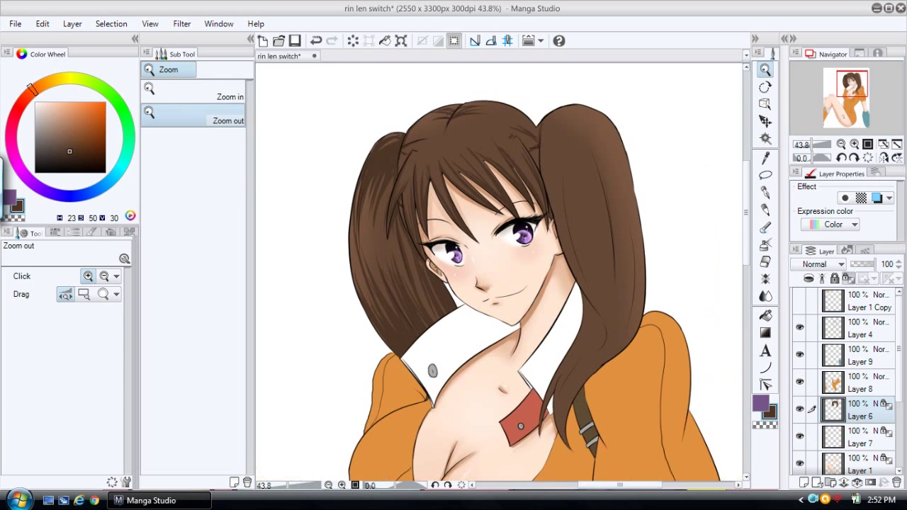
drag(586, 243, 607, 243)
key(p)
drag(534, 114, 542, 204)
drag(538, 136, 583, 278)
drag(536, 155, 597, 320)
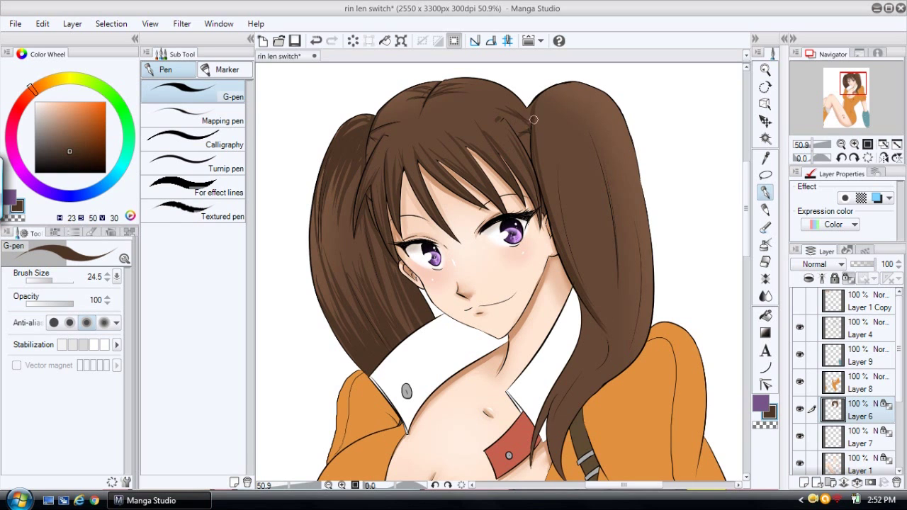
- Fill the outer half of the right pigtail with long dark brown strands following its curve
drag(583, 122, 608, 262)
drag(617, 226, 622, 293)
mouse_move(618, 169)
mouse_down()
mouse_move(610, 230)
mouse_move(623, 255)
mouse_up()
drag(617, 202, 634, 245)
drag(614, 165, 640, 304)
drag(612, 147, 638, 243)
drag(598, 116, 642, 260)
drag(637, 197, 647, 252)
- Fill the inner half and middle of the right pigtail with dense dark brown strands
drag(561, 171, 577, 261)
drag(561, 145, 588, 298)
drag(561, 167, 572, 263)
drag(567, 187, 588, 276)
drag(568, 171, 595, 304)
drag(571, 126, 604, 302)
drag(581, 159, 611, 311)
drag(587, 178, 609, 254)
drag(581, 149, 608, 246)
drag(589, 162, 614, 256)
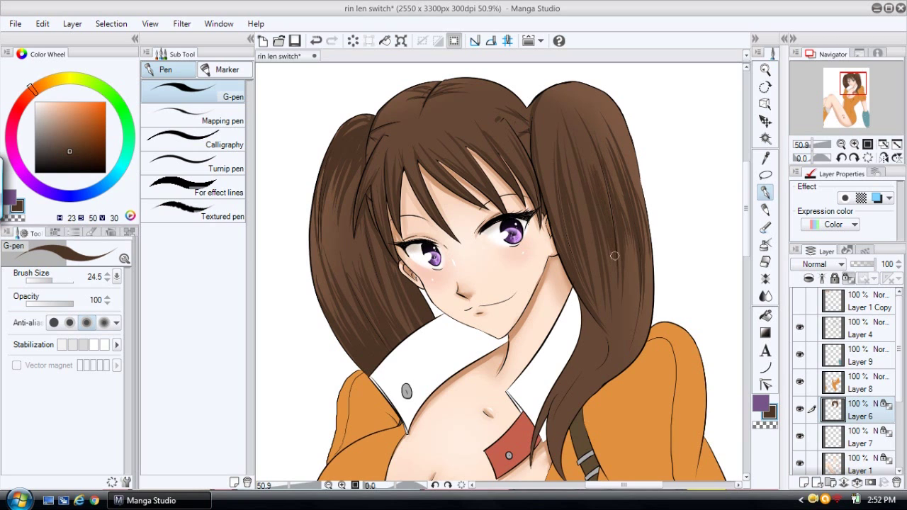
- Thicken the right pigtail's shading with extra dark brown strands in the middle and below the hair tie
drag(616, 175, 626, 304)
drag(620, 216, 627, 279)
drag(568, 166, 598, 277)
drag(578, 204, 592, 268)
drag(579, 179, 599, 277)
drag(564, 148, 551, 245)
drag(549, 160, 545, 202)
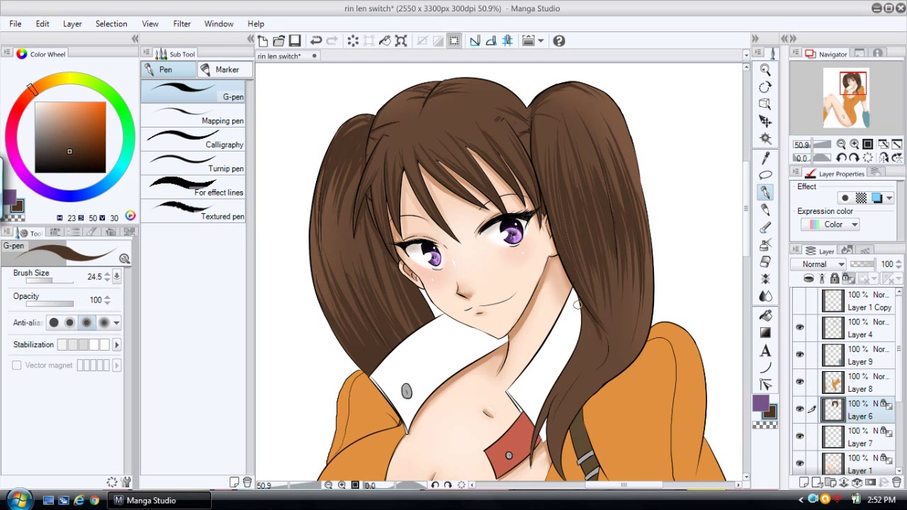
- Shade the lower curve of the right pigtail with dark brown strands running down towards its tail
drag(606, 360, 565, 433)
drag(588, 384, 559, 457)
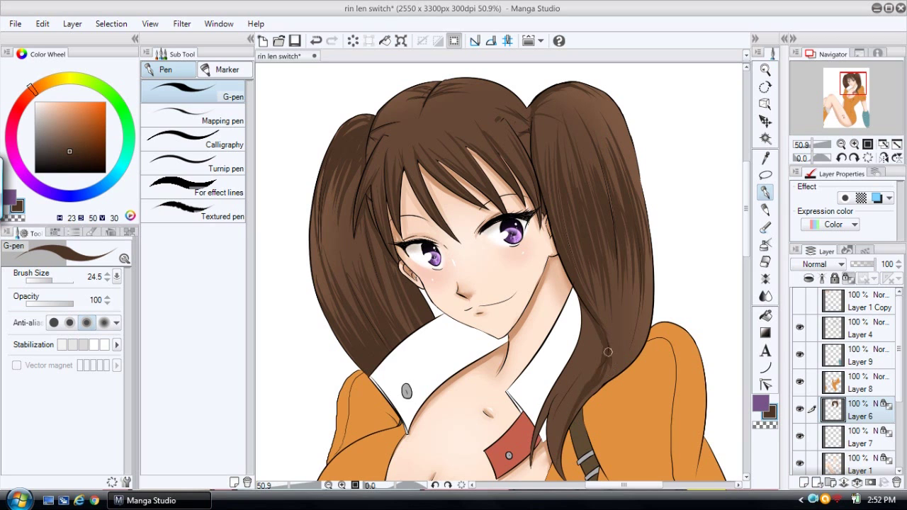
mouse_move(605, 379)
mouse_down()
mouse_move(608, 363)
mouse_move(609, 379)
mouse_up()
drag(637, 296, 624, 368)
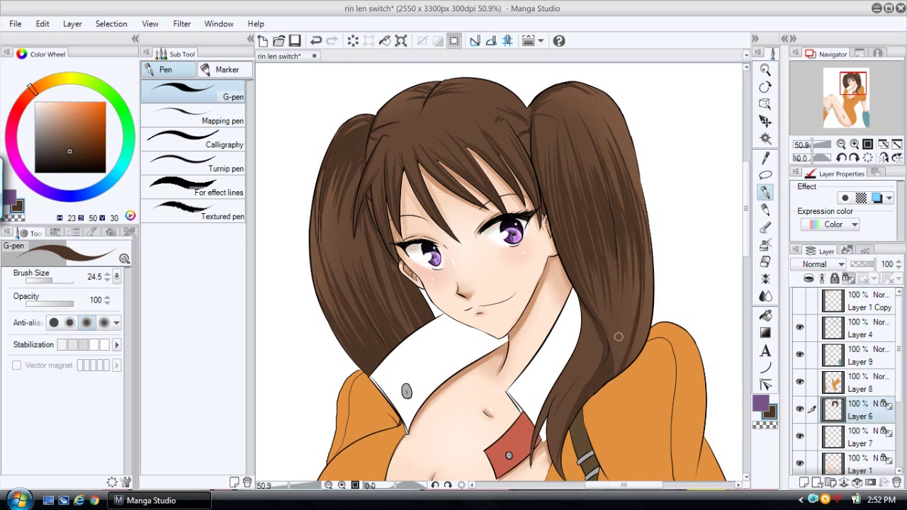
drag(585, 306, 529, 465)
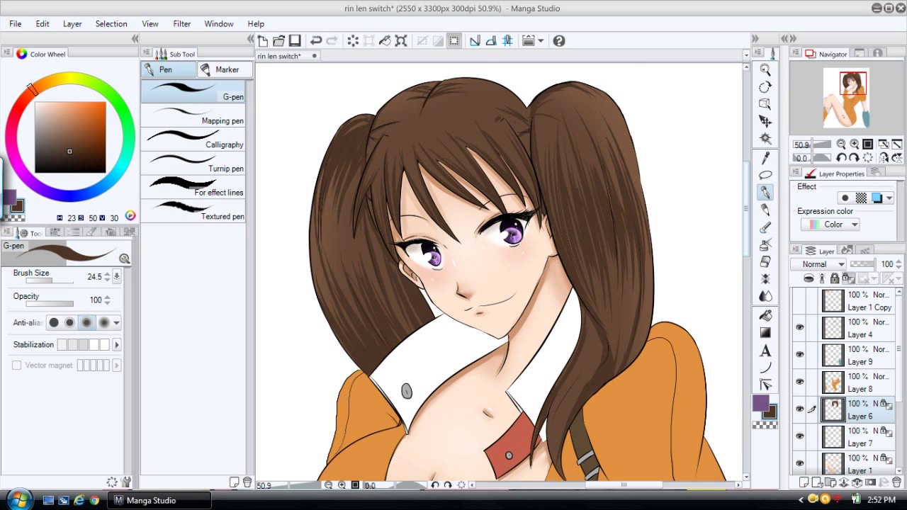
- Draw dark brown strands through the narrow tail of the right pigtail, down to the pointed tips over the collar
scroll(499, 272, down, 3)
drag(596, 253, 552, 337)
drag(573, 289, 556, 378)
drag(553, 336, 552, 399)
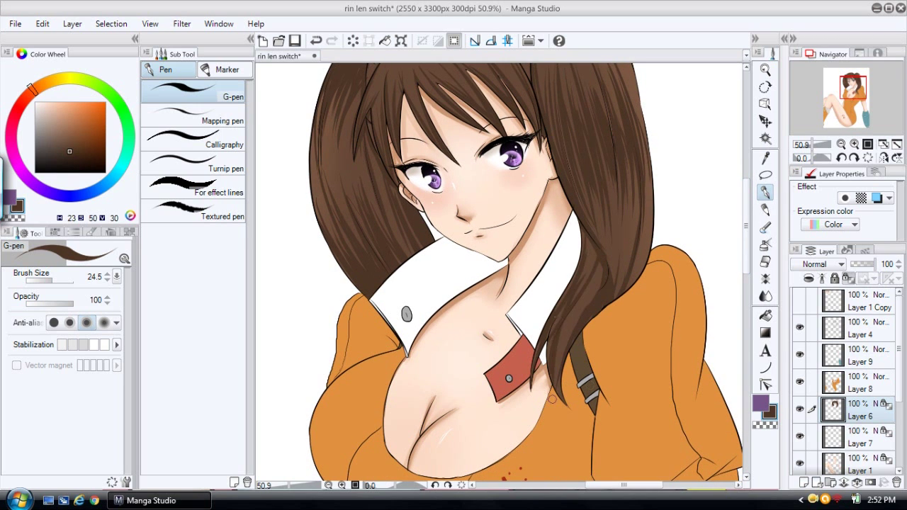
mouse_move(592, 251)
mouse_down()
mouse_move(557, 327)
mouse_move(560, 376)
mouse_up()
drag(581, 293, 565, 338)
- Soften the dark hair strands with the Blur tool at brush size 73.7
key(j)
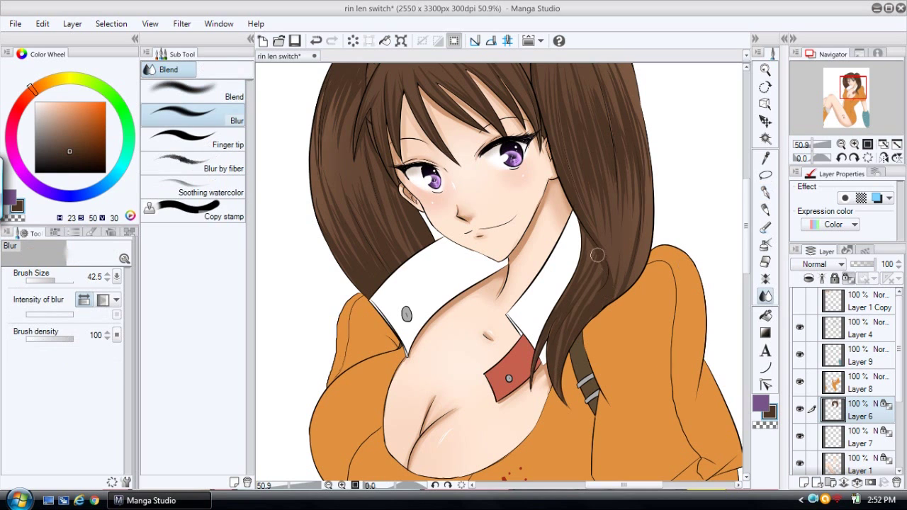
key(bracketright)
drag(746, 248, 746, 222)
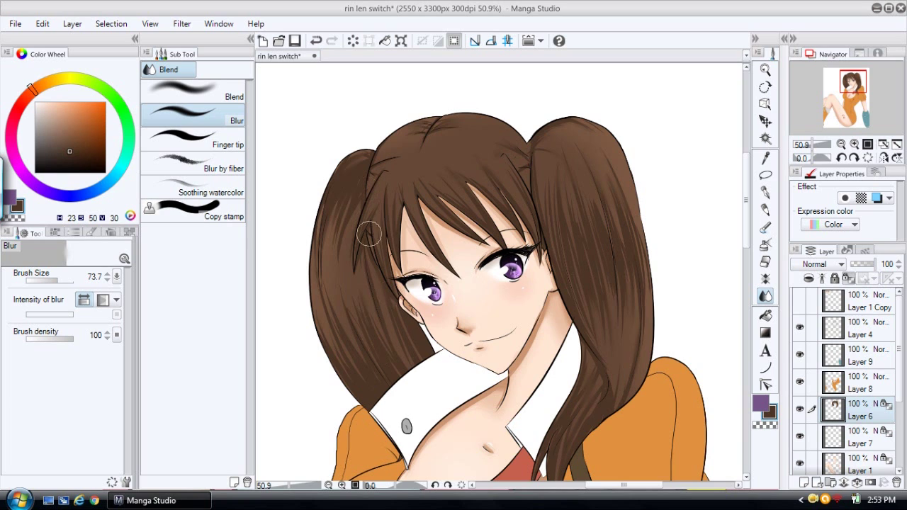
- Draw darker strands in brown H 23, S 56, V 20 along the inner side of the right pigtail with the G-pen
click(74, 158)
key(p)
drag(534, 151, 540, 248)
mouse_move(536, 210)
mouse_down()
mouse_move(584, 349)
mouse_move(606, 383)
mouse_up()
drag(541, 210, 571, 301)
drag(551, 244, 571, 298)
drag(559, 196, 581, 309)
drag(569, 208, 582, 306)
- Add the darker brown strands across the middle and outer edge of the right pigtail and below its tie
drag(575, 241, 596, 285)
drag(592, 233, 607, 286)
drag(581, 212, 606, 303)
mouse_move(598, 251)
mouse_down()
mouse_move(612, 301)
mouse_move(623, 289)
mouse_up()
drag(616, 223, 632, 298)
drag(615, 193, 648, 319)
drag(645, 270, 650, 372)
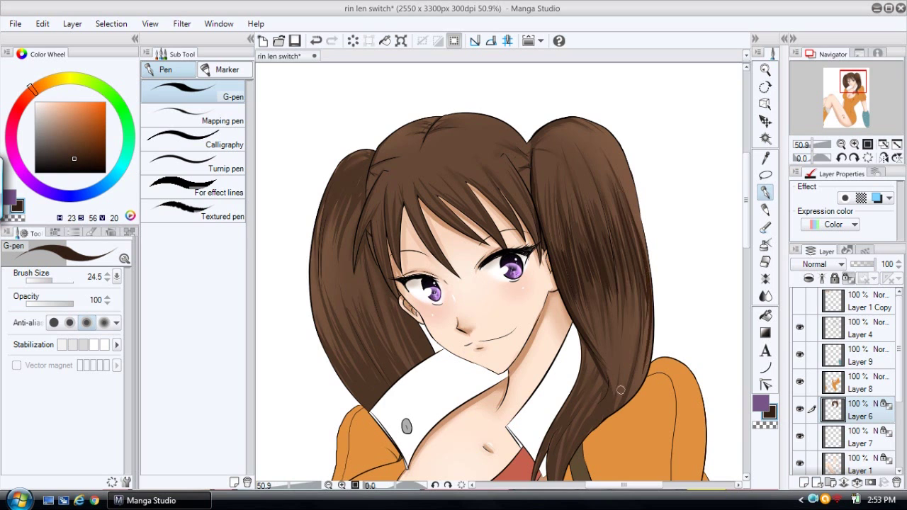
drag(550, 180, 551, 236)
drag(557, 197, 564, 251)
- Draw darker brown strands along the lower outer side of the left pigtail, down to the collar
click(765, 70)
click(685, 140)
click(685, 141)
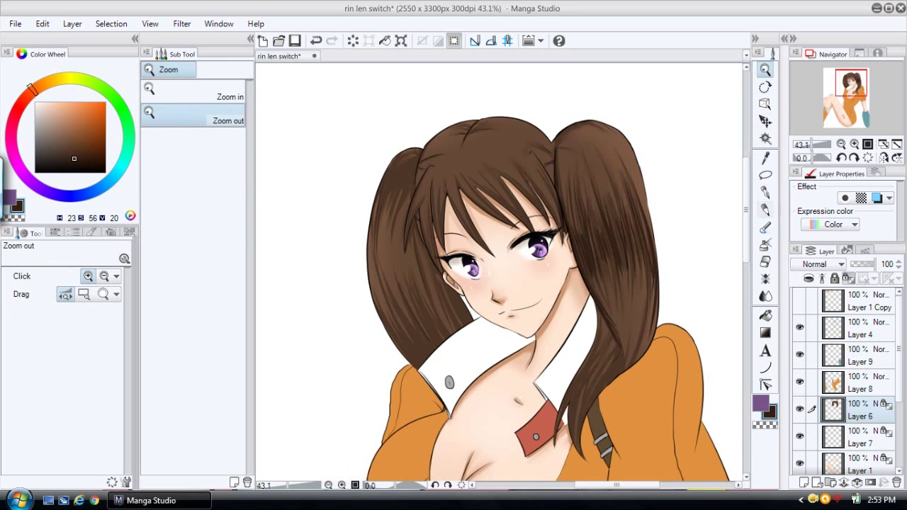
click(766, 192)
drag(370, 282, 412, 363)
drag(383, 320, 406, 359)
drag(398, 306, 416, 359)
drag(403, 325, 417, 365)
- Add darker brown strands to the left pigtail's inner side near the ear and to its top below the tie
drag(433, 261, 459, 333)
drag(443, 283, 476, 330)
drag(425, 292, 439, 342)
mouse_move(428, 279)
mouse_down()
mouse_move(418, 253)
mouse_move(396, 290)
mouse_move(399, 280)
mouse_move(432, 349)
mouse_up()
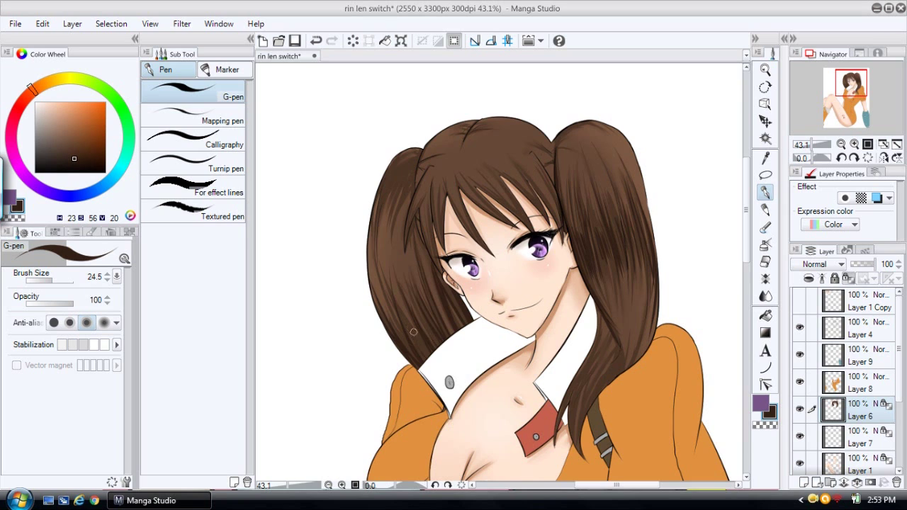
mouse_move(421, 151)
mouse_down()
mouse_move(402, 199)
mouse_move(411, 149)
mouse_move(394, 222)
mouse_up()
mouse_move(409, 150)
mouse_down()
mouse_move(387, 170)
mouse_move(416, 193)
mouse_move(416, 180)
mouse_move(409, 257)
mouse_up()
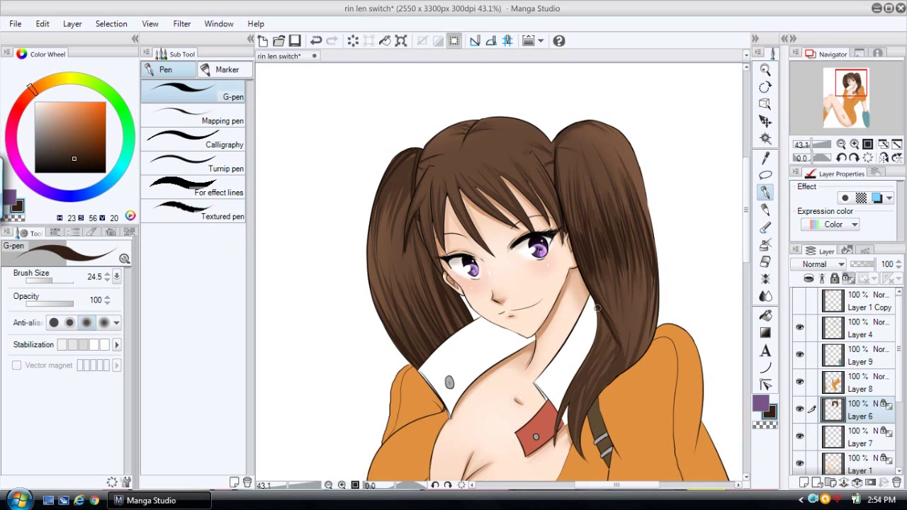
- Deepen the tail of the right pigtail with darker brown strands over the collar and at the fold above the shoulder
drag(608, 342, 569, 404)
drag(592, 361, 570, 399)
drag(600, 320, 565, 408)
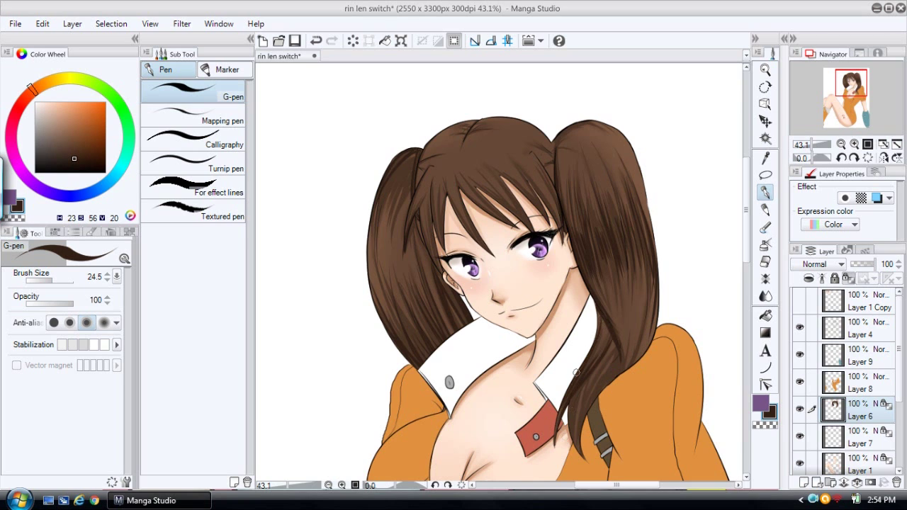
drag(588, 376, 583, 425)
mouse_move(576, 394)
mouse_down()
mouse_move(570, 411)
mouse_move(584, 458)
mouse_move(587, 438)
mouse_up()
drag(609, 332, 619, 367)
drag(609, 353, 619, 373)
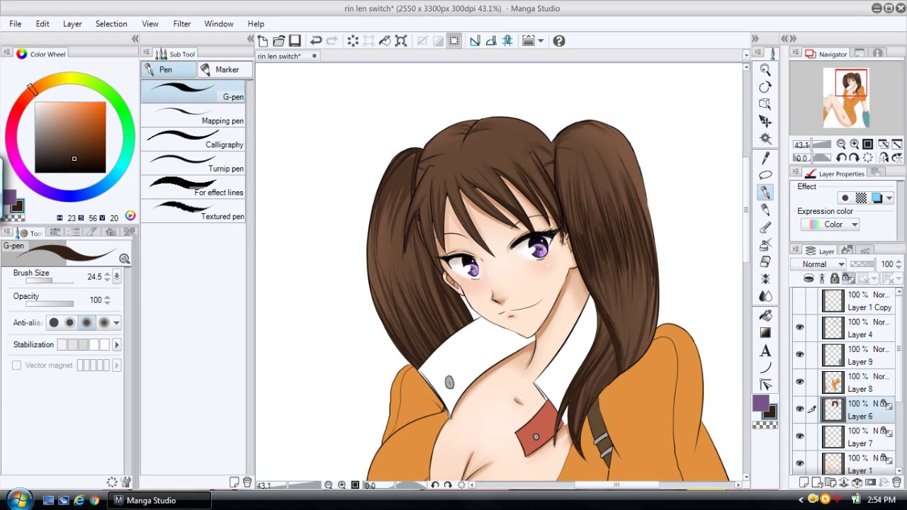
- Darken the crown parting and the hair around both pigtail ties with short darker brown strands
drag(463, 145, 479, 122)
mouse_move(536, 149)
mouse_down()
mouse_move(555, 152)
mouse_move(552, 176)
mouse_up()
drag(414, 166, 410, 192)
key(ctrl+z)
mouse_move(422, 147)
mouse_down()
mouse_move(413, 181)
mouse_move(388, 202)
mouse_up()
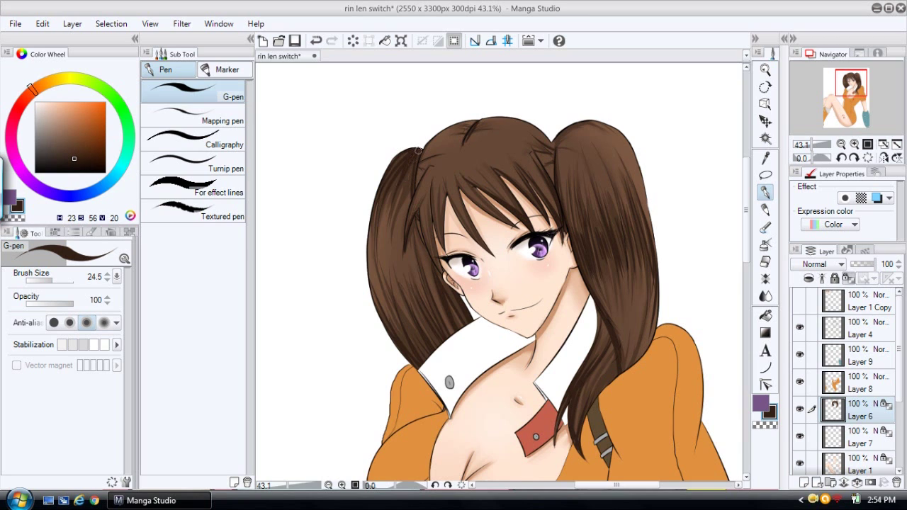
- Add darker brown strands to the side locks beside the left pigtail, and switch to the Blur tool for softening
mouse_move(426, 145)
mouse_down()
mouse_move(418, 186)
mouse_move(423, 161)
mouse_up()
mouse_move(410, 206)
mouse_down()
mouse_move(404, 254)
mouse_move(423, 262)
mouse_up()
drag(433, 222, 428, 261)
mouse_move(433, 172)
mouse_down()
mouse_move(431, 215)
mouse_move(443, 248)
mouse_move(448, 224)
mouse_up()
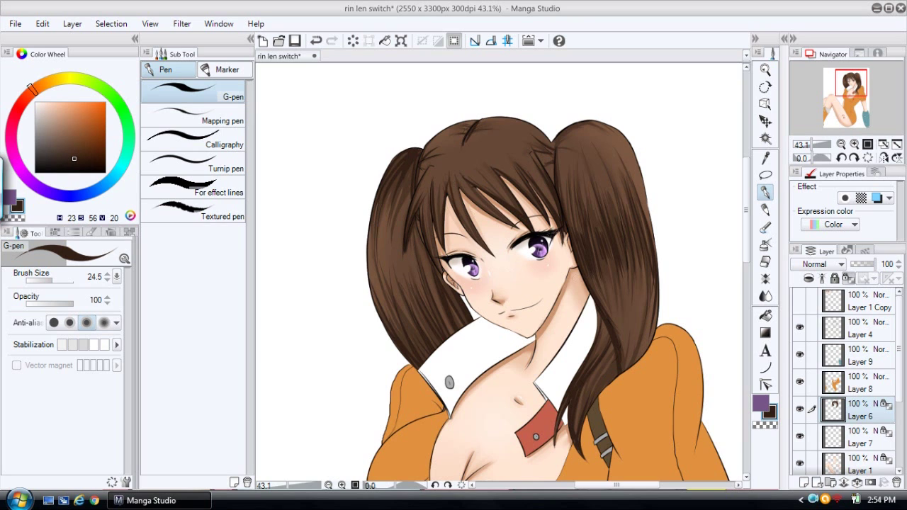
click(765, 296)
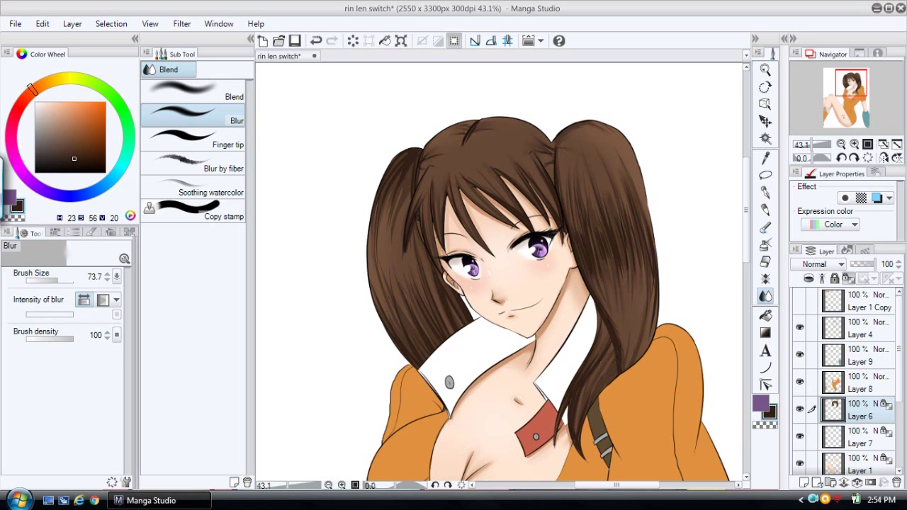
- Pick the light skin colour and draw small highlight strokes across the pigtails and fringe with a size 14.1 G-pen
click(765, 157)
click(557, 316)
key(p)
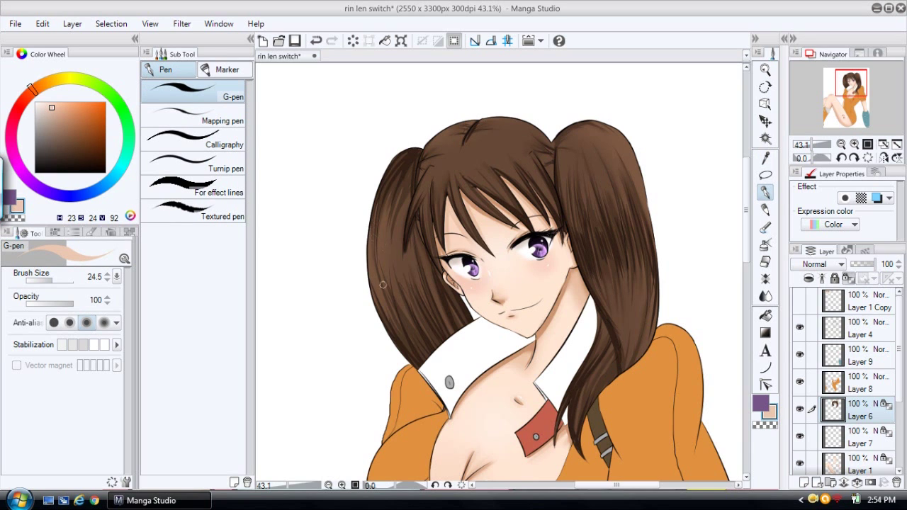
drag(372, 261, 385, 263)
drag(53, 278, 50, 278)
drag(372, 265, 376, 263)
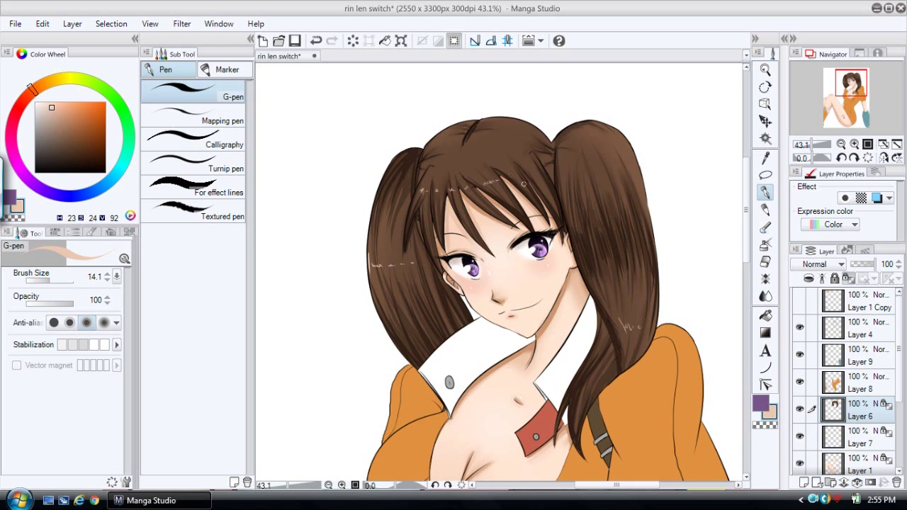
- Lock Layer 8's transparent pixels and shade the orange bodysuit with a size 580 Lighter pencil in H 30, S 77, V 77
click(765, 69)
drag(635, 196, 562, 198)
click(859, 383)
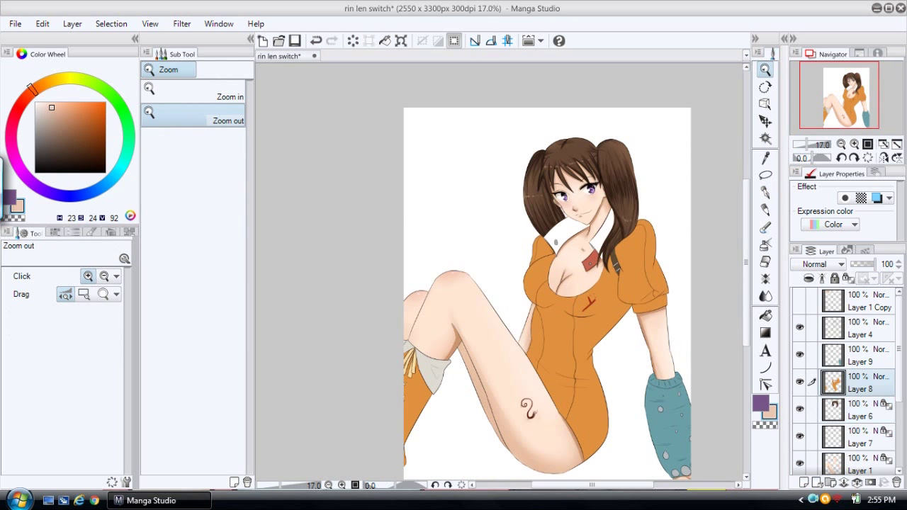
click(765, 158)
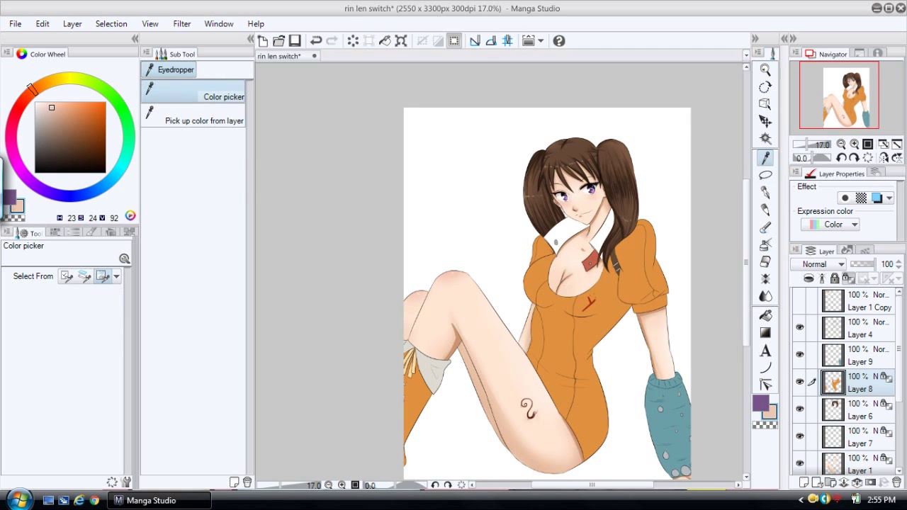
click(588, 329)
click(88, 119)
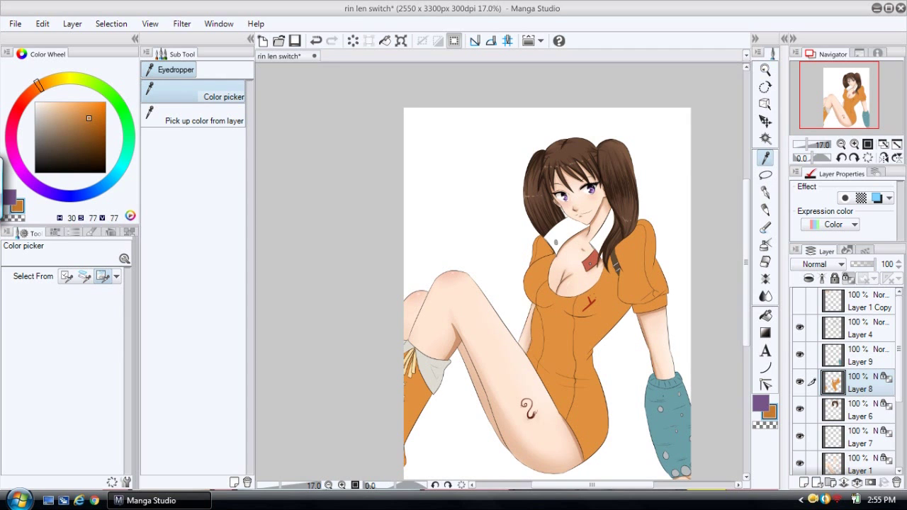
click(765, 209)
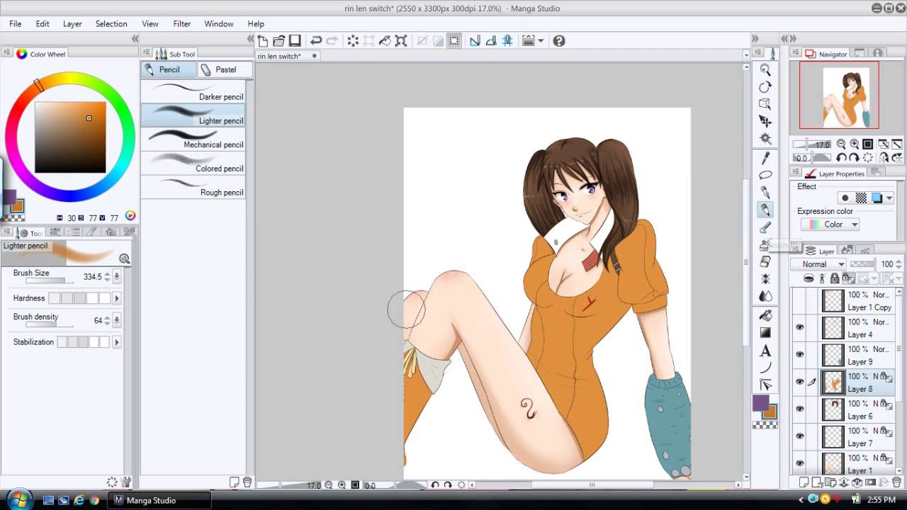
click(68, 281)
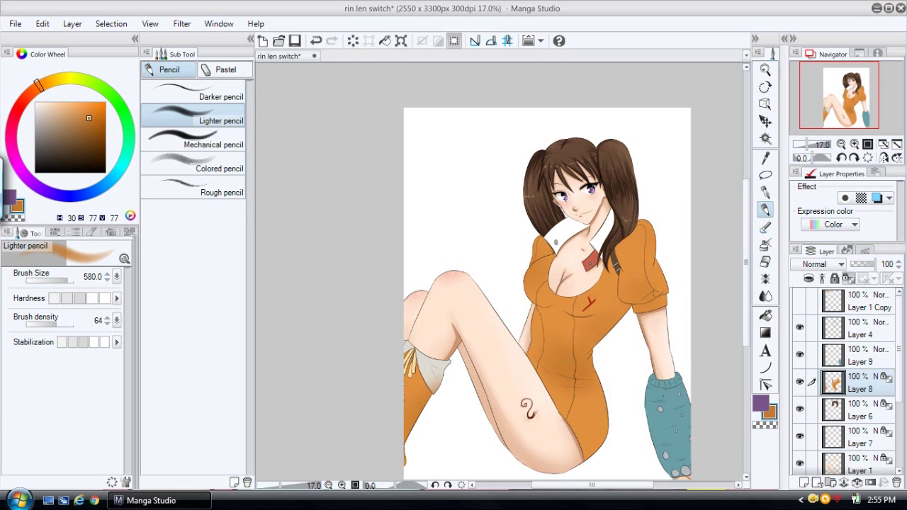
- Set the shading colour to a darker orange-brown, H 33, S 76, V 65, for the Lighter pencil
click(86, 126)
drag(87, 127, 87, 126)
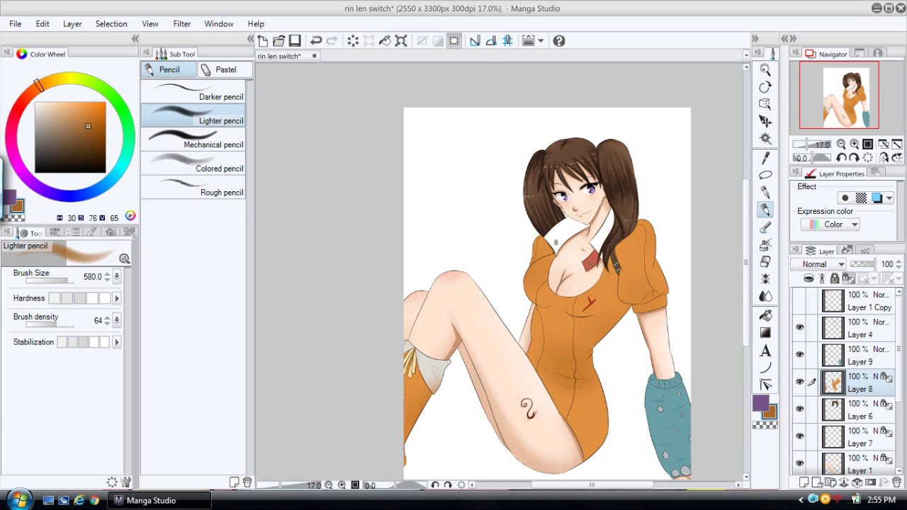
drag(39, 86, 43, 84)
click(765, 70)
drag(652, 301, 698, 299)
click(765, 210)
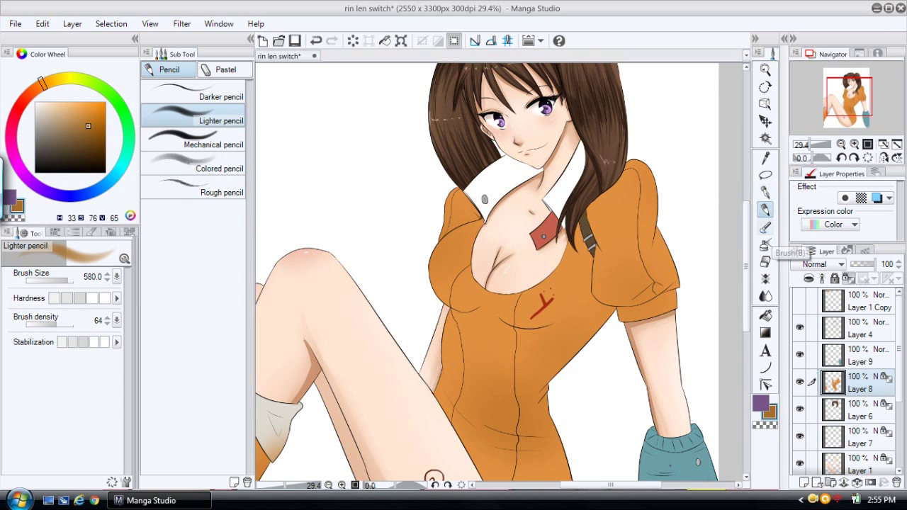
- Shade the small sleeve beside the white collar with the G-pen at size 21.4, and soften it with the Blur tool
click(765, 226)
click(765, 69)
drag(666, 231, 698, 231)
click(766, 192)
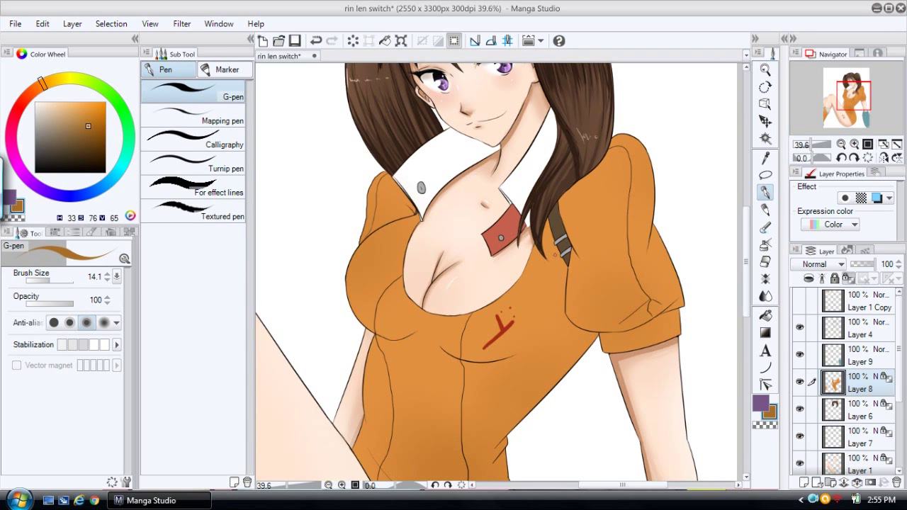
drag(50, 281, 53, 281)
click(52, 281)
mouse_move(356, 248)
mouse_down()
mouse_move(391, 218)
mouse_move(374, 234)
mouse_move(407, 217)
mouse_up()
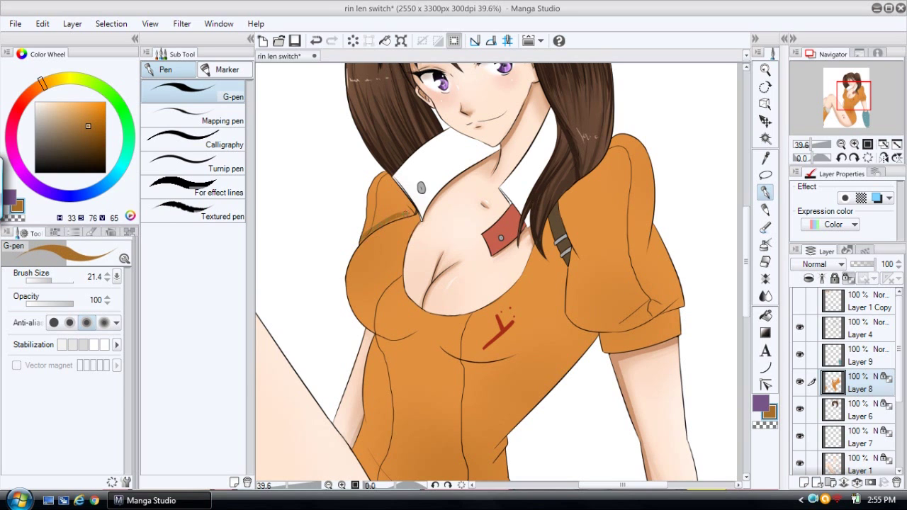
mouse_move(411, 209)
mouse_down()
mouse_move(386, 172)
mouse_move(407, 195)
mouse_move(387, 181)
mouse_move(379, 189)
mouse_move(384, 183)
mouse_move(418, 224)
mouse_move(369, 221)
mouse_move(386, 202)
mouse_up()
click(765, 296)
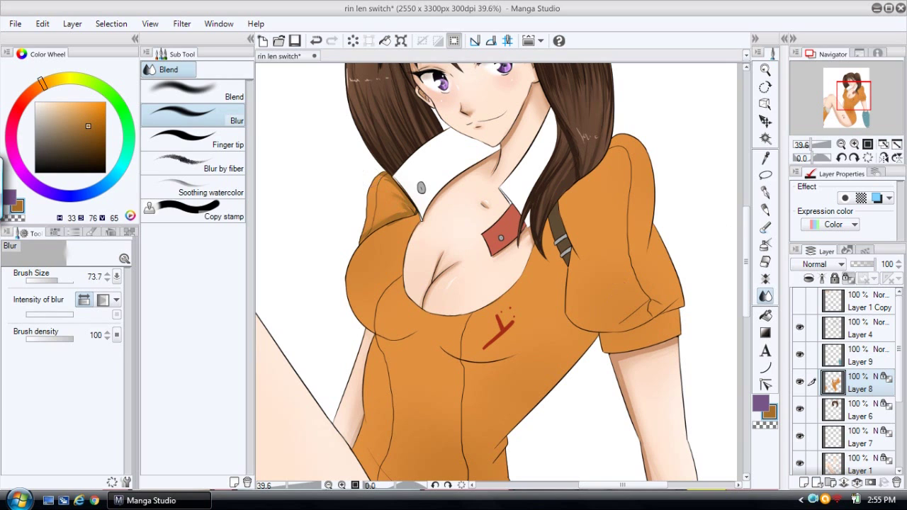
- Add G-pen shading along the puffed sleeve's inner edge below the strap and soften it with the Blur tool at size 168.2
click(765, 208)
click(765, 192)
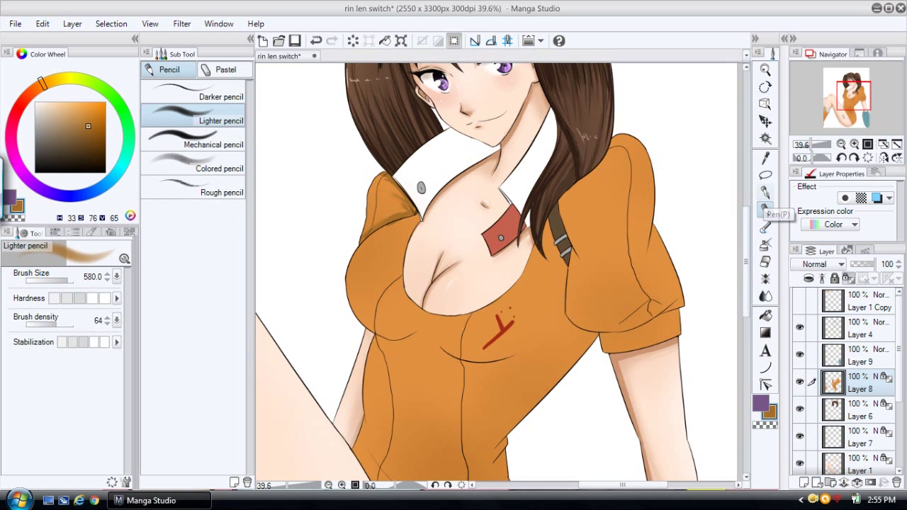
mouse_move(575, 251)
mouse_down()
mouse_move(585, 269)
mouse_move(569, 287)
mouse_move(578, 320)
mouse_move(581, 292)
mouse_up()
click(765, 296)
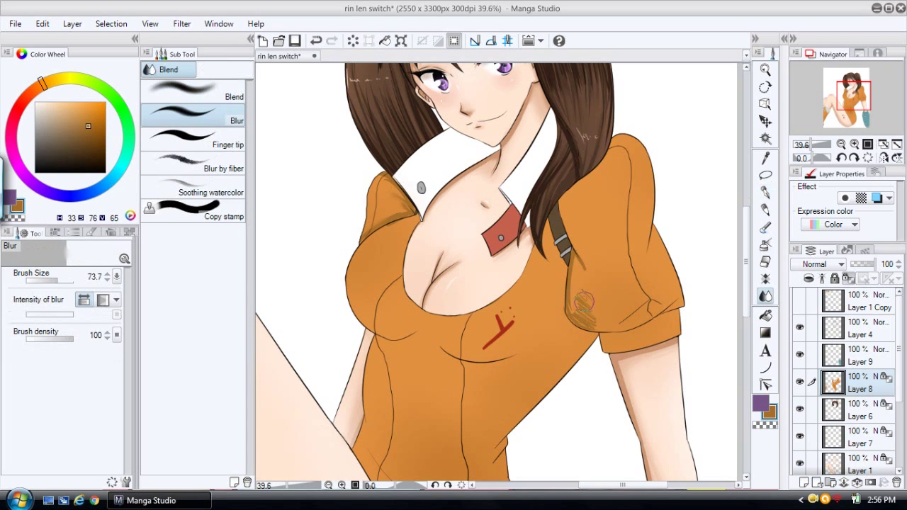
mouse_move(590, 291)
mouse_down()
mouse_move(589, 329)
mouse_move(579, 276)
mouse_move(619, 334)
mouse_up()
drag(65, 279, 62, 280)
mouse_move(570, 298)
mouse_down()
mouse_move(583, 300)
mouse_move(591, 331)
mouse_up()
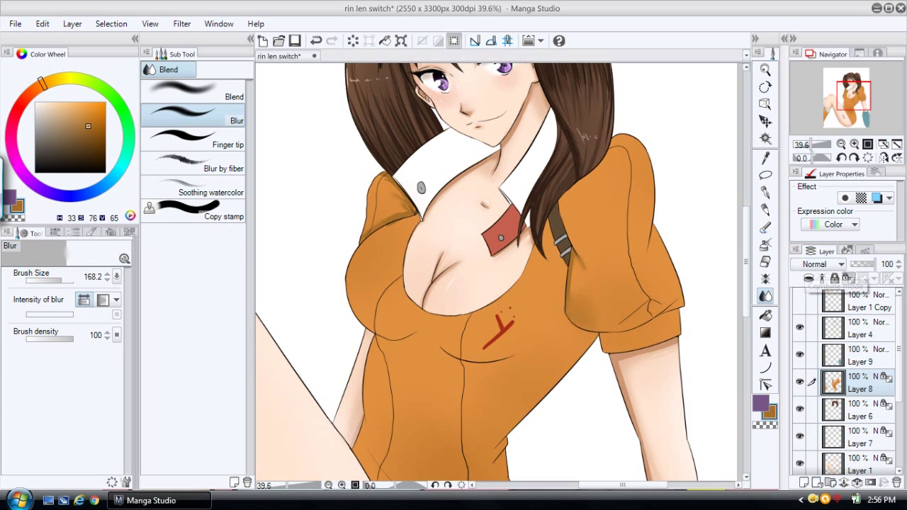
- Draw G-pen fold shadows across the middle and gathered hem of the puffed sleeve, and blur them
key(p)
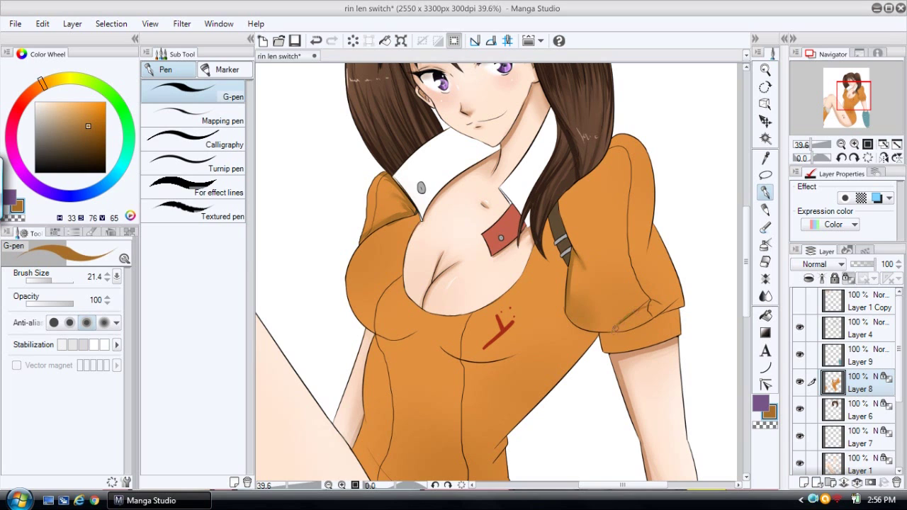
mouse_move(649, 306)
mouse_down()
mouse_move(626, 332)
mouse_move(612, 329)
mouse_up()
drag(680, 299, 641, 325)
mouse_move(616, 269)
mouse_down()
mouse_move(608, 255)
mouse_move(648, 256)
mouse_up()
mouse_move(643, 264)
mouse_down()
mouse_move(649, 251)
mouse_move(627, 260)
mouse_move(648, 257)
mouse_move(620, 243)
mouse_up()
key(j)
mouse_move(658, 306)
mouse_down()
mouse_move(615, 324)
mouse_move(678, 299)
mouse_up()
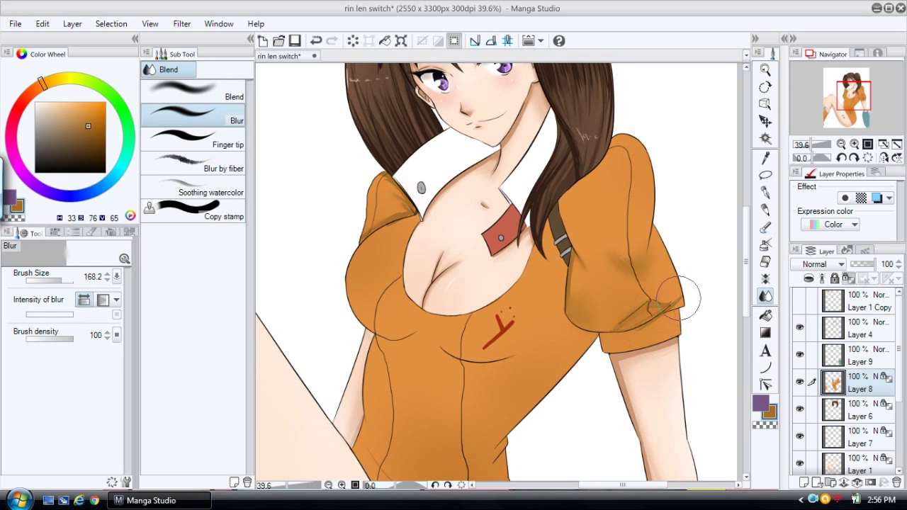
- Shade the sleeve cuff just below the puffed sleeve's hem with the G-pen and blur the shadow
key(p)
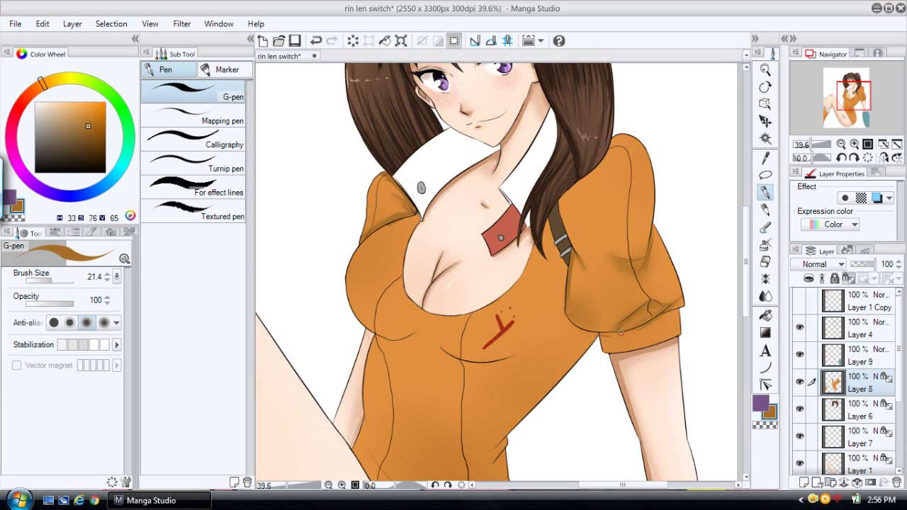
mouse_move(628, 331)
mouse_down()
mouse_move(597, 331)
mouse_move(626, 334)
mouse_up()
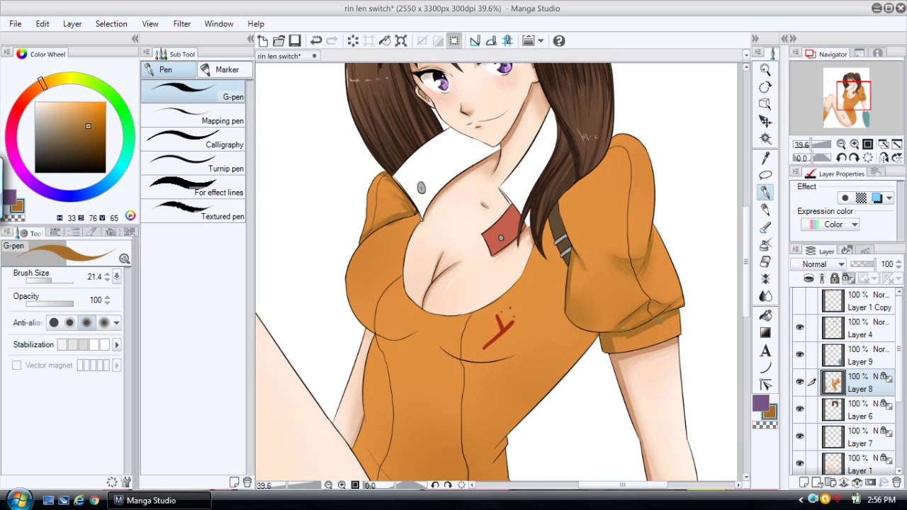
click(766, 296)
- Shade the bodysuit under and between the bust with a size 56 G-pen, and blur the shadows
drag(52, 280, 56, 279)
mouse_move(439, 347)
mouse_down()
mouse_move(469, 365)
mouse_move(534, 353)
mouse_up()
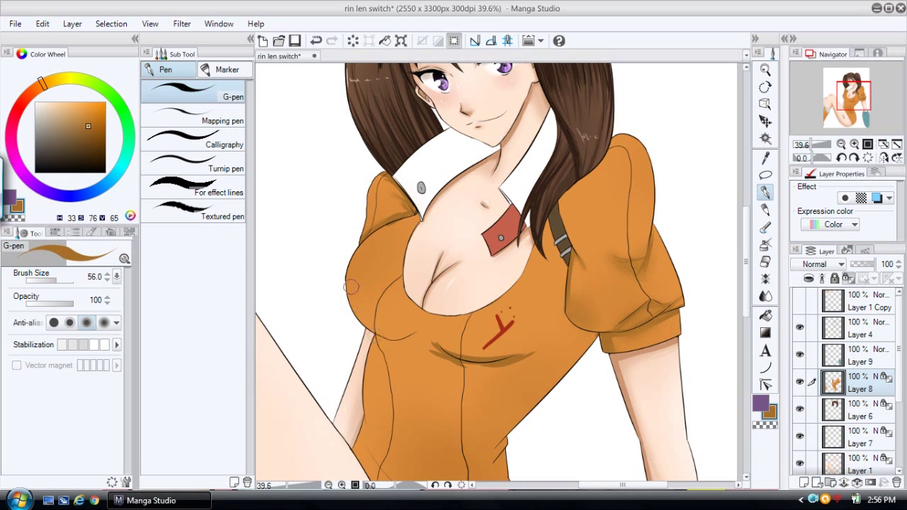
mouse_move(342, 278)
mouse_down()
mouse_move(419, 319)
mouse_move(429, 314)
mouse_move(412, 336)
mouse_move(423, 318)
mouse_move(429, 340)
mouse_up()
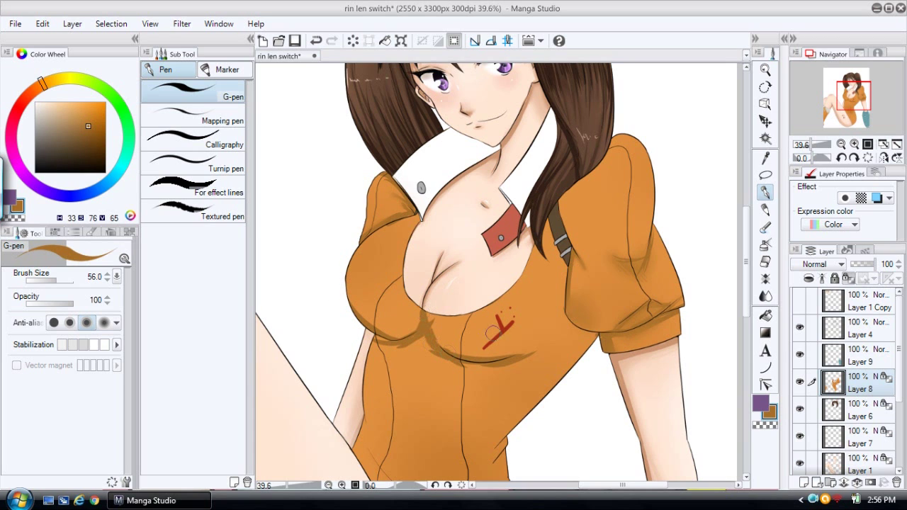
key(e)
key(j)
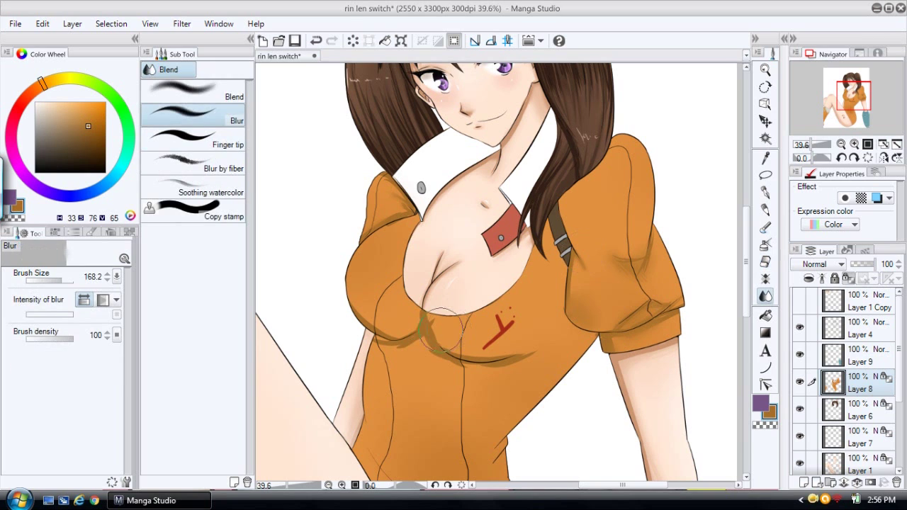
mouse_move(519, 378)
mouse_down()
mouse_move(477, 378)
mouse_move(557, 364)
mouse_move(545, 351)
mouse_move(503, 381)
mouse_up()
drag(407, 337, 365, 317)
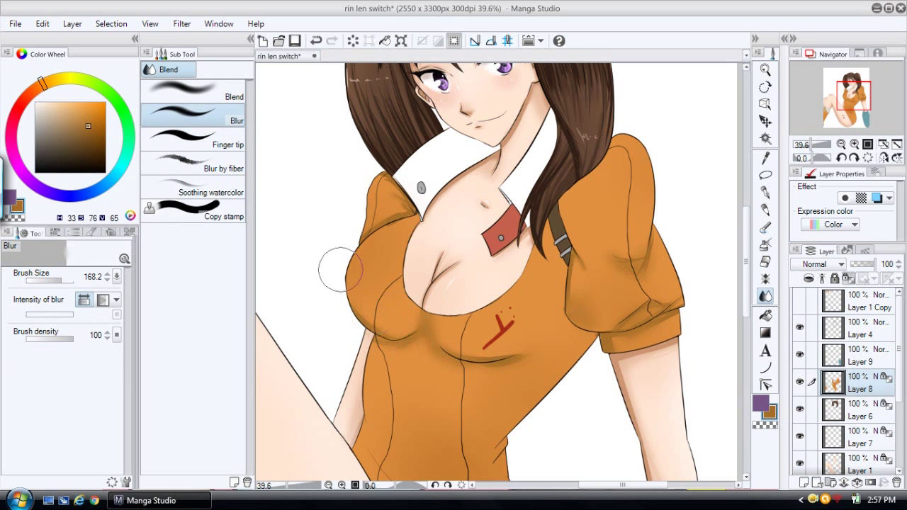
- Shade the torso's outer edge from the armpit to the waist and add a fold shadow across the waist
click(765, 69)
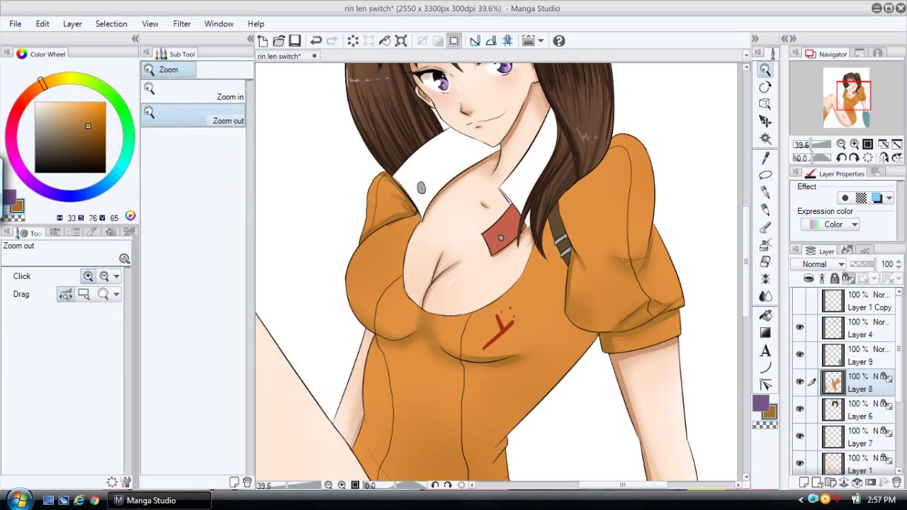
drag(678, 148, 560, 184)
drag(657, 214, 717, 214)
scroll(598, 179, up, 4)
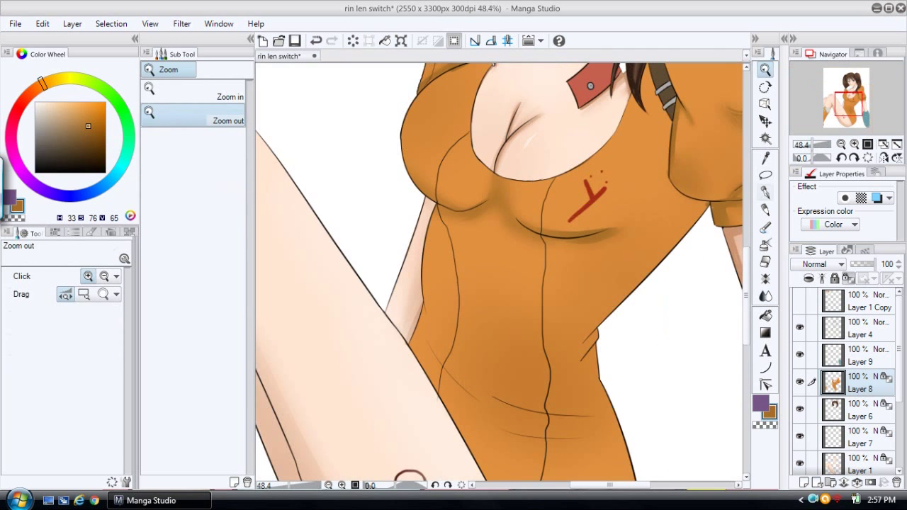
key(p)
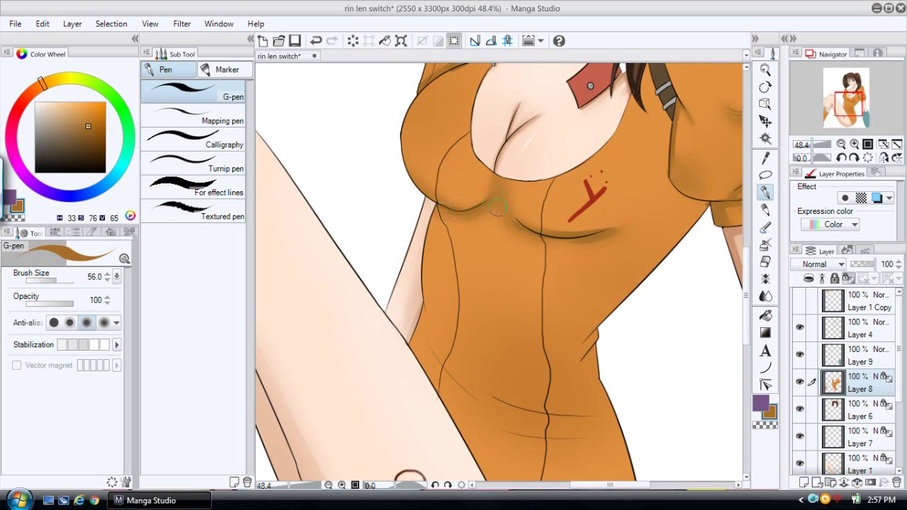
mouse_move(672, 186)
mouse_down()
mouse_move(690, 209)
mouse_move(668, 180)
mouse_move(705, 210)
mouse_move(577, 354)
mouse_up()
mouse_move(611, 311)
mouse_down()
mouse_move(546, 373)
mouse_move(503, 381)
mouse_up()
- Draw G-pen shadows along the bodysuit's vertical seams and the crease lines at the waist
drag(445, 209, 453, 345)
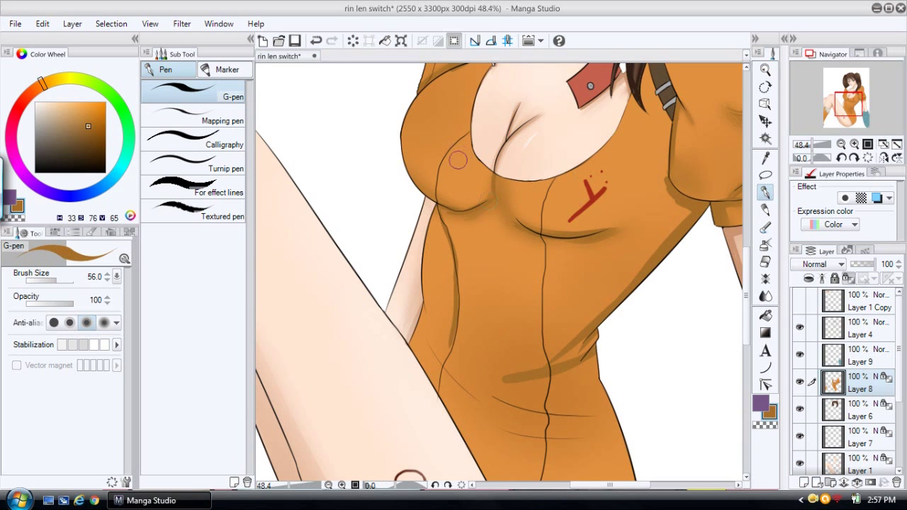
drag(438, 199, 448, 148)
drag(543, 261, 549, 389)
drag(429, 341, 500, 415)
drag(436, 362, 507, 416)
drag(469, 368, 607, 406)
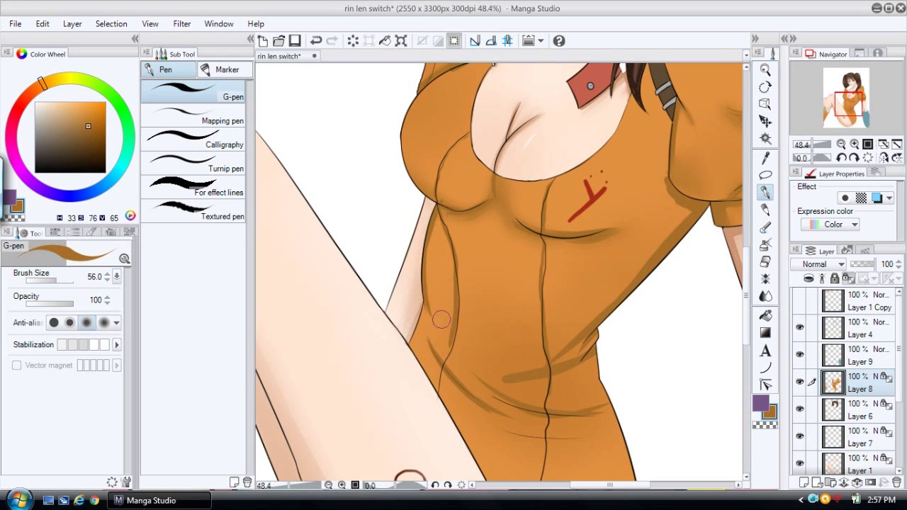
- Blur the new shadows along the torso's side, the seams and the waist creases
key(j)
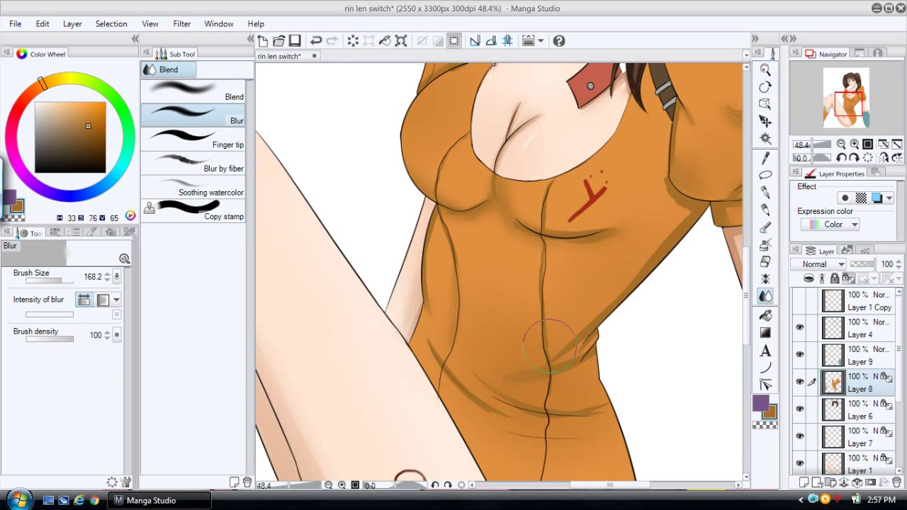
mouse_move(681, 258)
mouse_down()
mouse_move(670, 216)
mouse_move(682, 207)
mouse_up()
mouse_move(513, 408)
mouse_down()
mouse_move(581, 414)
mouse_move(626, 404)
mouse_up()
drag(428, 325, 438, 360)
- Add further G-pen fold shadows across the lower waist creases and down the top of the hip
drag(746, 305, 746, 331)
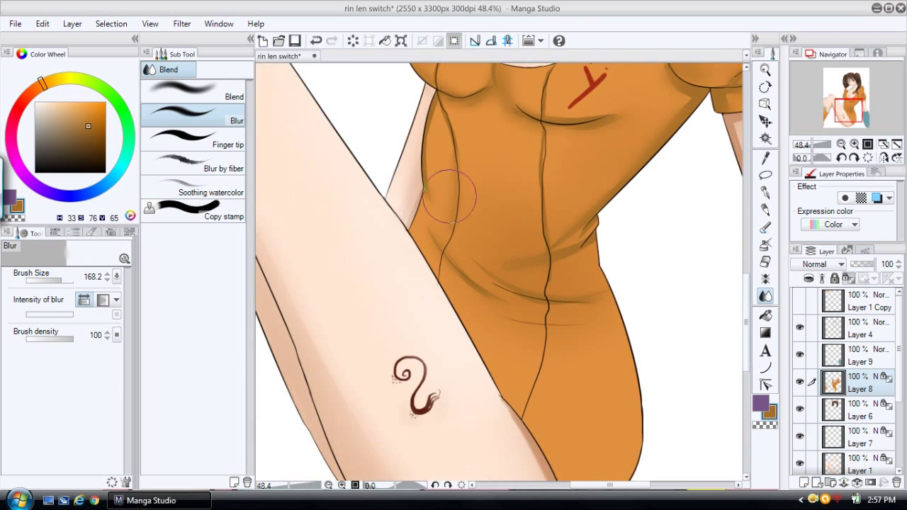
click(765, 191)
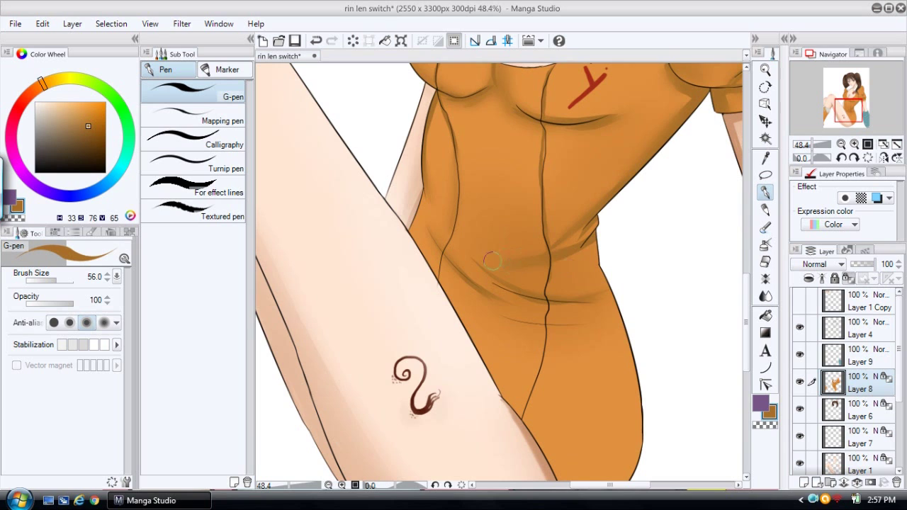
mouse_move(488, 300)
mouse_down()
mouse_move(526, 320)
mouse_move(586, 326)
mouse_move(519, 323)
mouse_move(597, 328)
mouse_up()
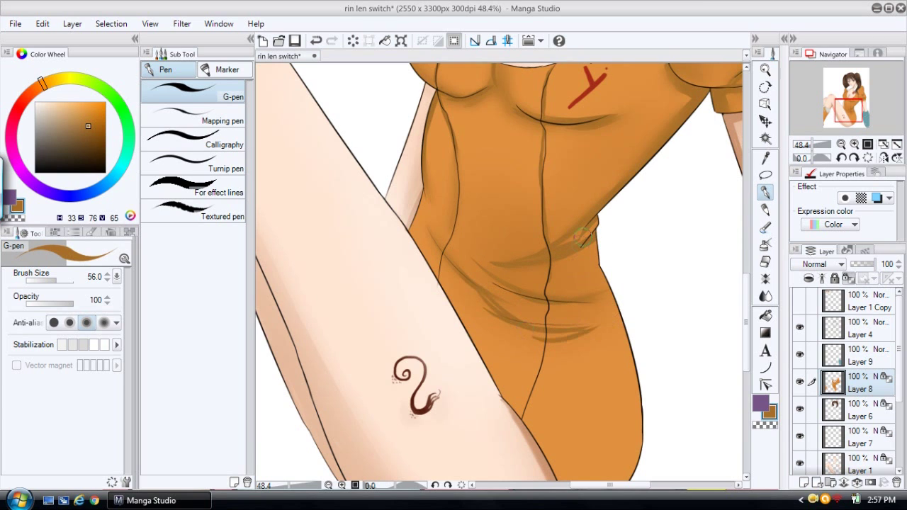
mouse_move(583, 245)
mouse_down()
mouse_move(597, 220)
mouse_move(622, 338)
mouse_up()
- Shade the bodysuit's outer hip edge down to the thigh with the G-pen, and blur the shadow
scroll(737, 281, down, 2)
drag(622, 257, 630, 419)
mouse_move(632, 291)
mouse_down()
mouse_move(639, 385)
mouse_move(599, 453)
mouse_up()
drag(641, 365, 578, 464)
drag(619, 332, 626, 411)
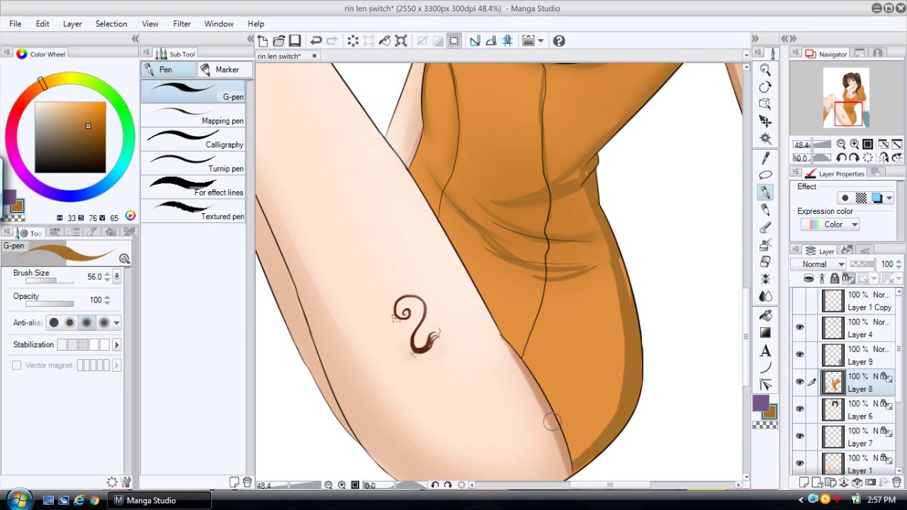
drag(609, 238, 629, 300)
click(765, 296)
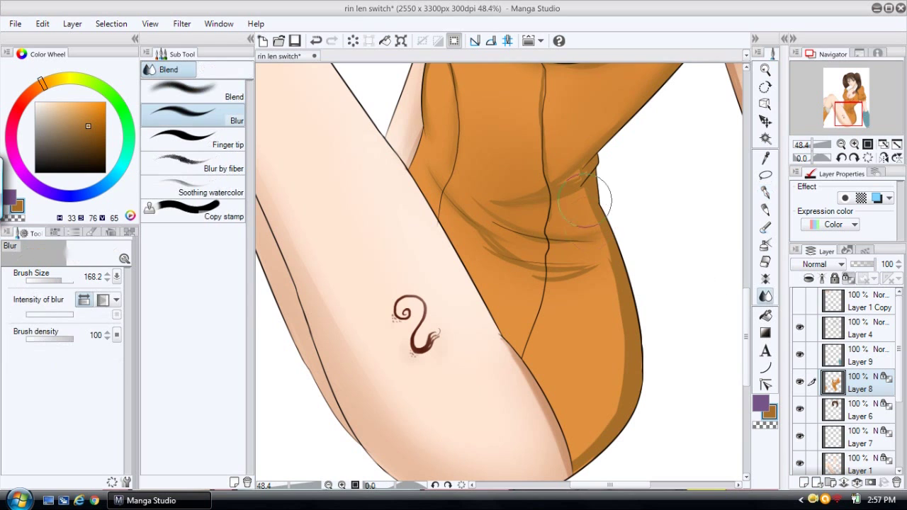
mouse_move(613, 293)
mouse_down()
mouse_move(601, 361)
mouse_move(566, 421)
mouse_move(519, 454)
mouse_up()
mouse_move(640, 352)
mouse_down()
mouse_move(608, 413)
mouse_move(567, 461)
mouse_up()
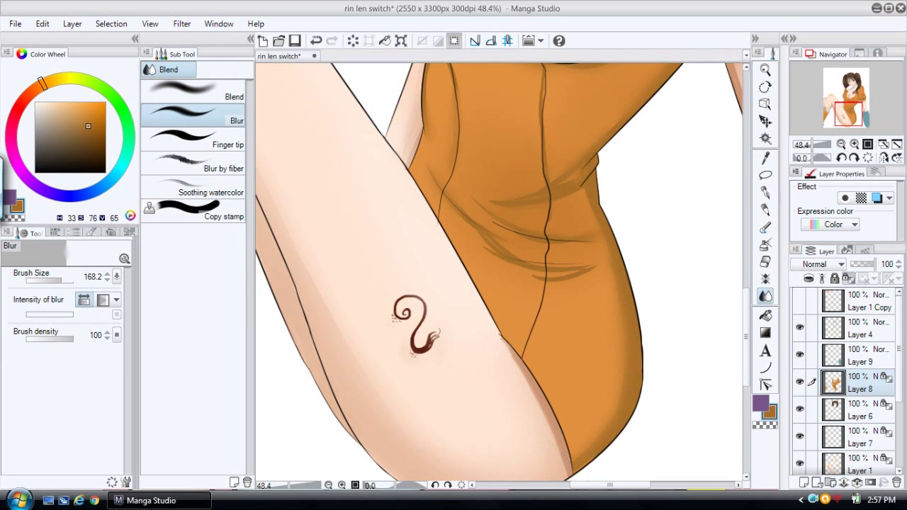
- Shade along the lower centre seam and the bodysuit's edge beside the thigh, and soften with the Blur tool
key(p)
mouse_move(544, 246)
mouse_down()
mouse_move(543, 293)
mouse_move(523, 354)
mouse_up()
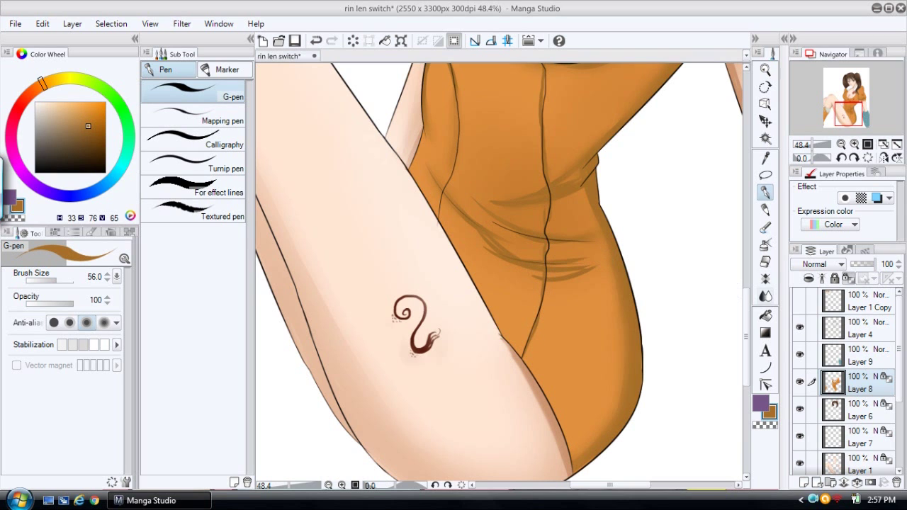
key(j)
key(p)
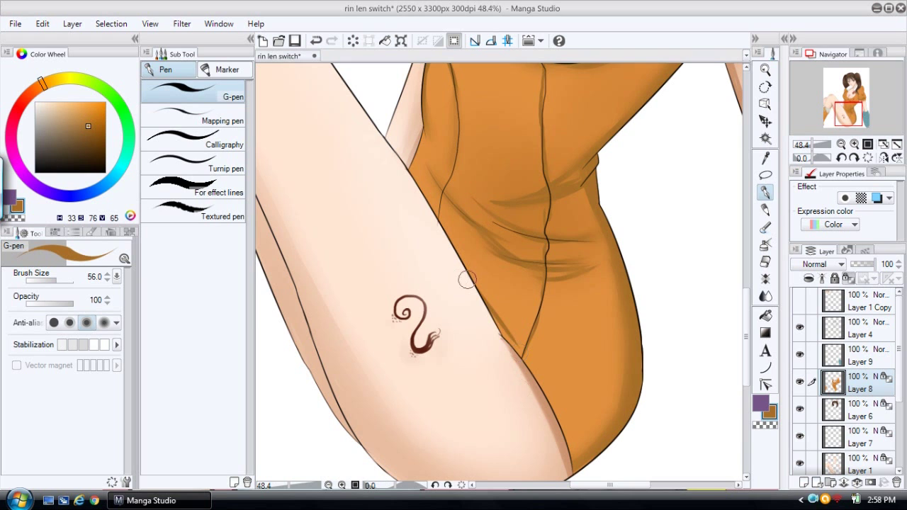
click(765, 279)
click(765, 296)
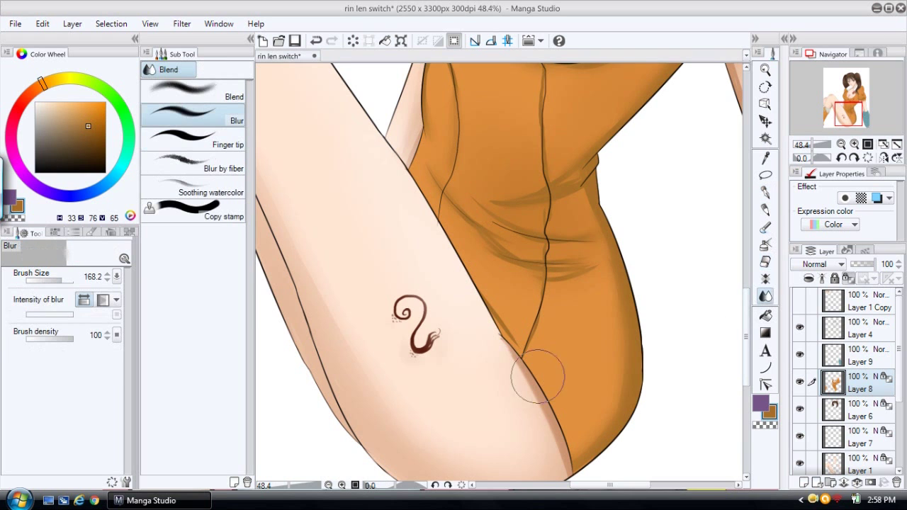
- Add a small G-pen fold shadow at the waist near the raised thigh and blur it
click(765, 70)
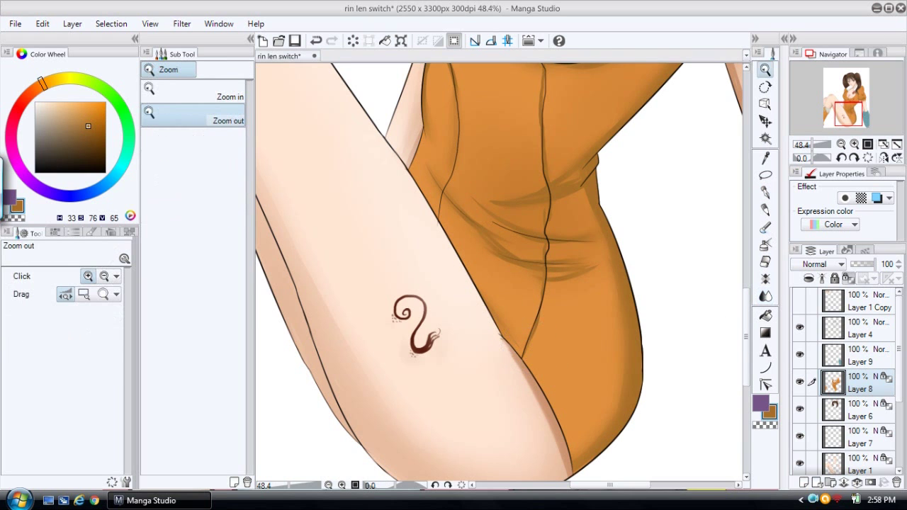
drag(700, 161, 651, 162)
drag(746, 315, 746, 279)
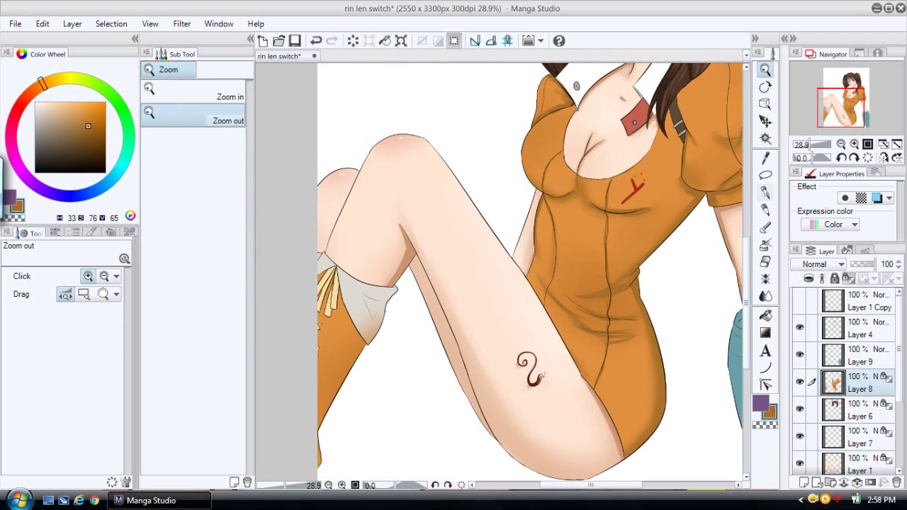
key(p)
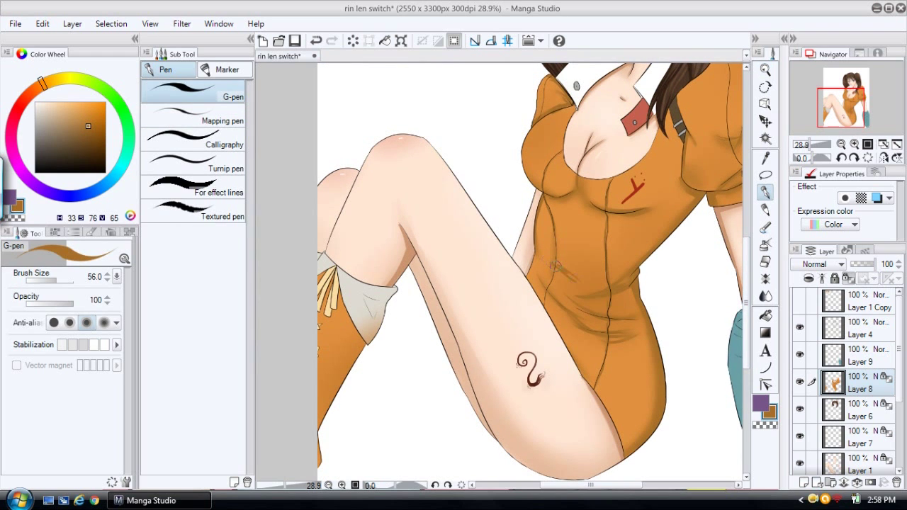
key(j)
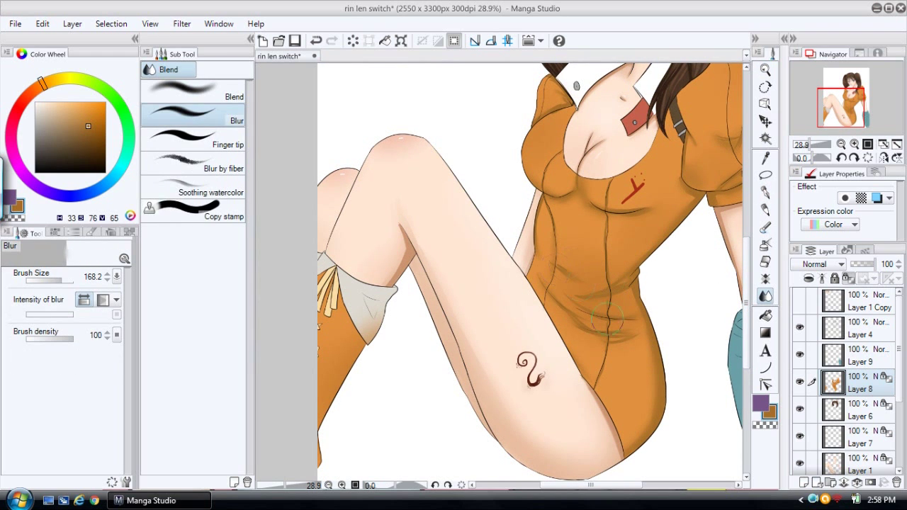
- Shade the orange boot beneath its grey cuff and down the inner edge with the G-pen, and soften with the Blur tool
key(p)
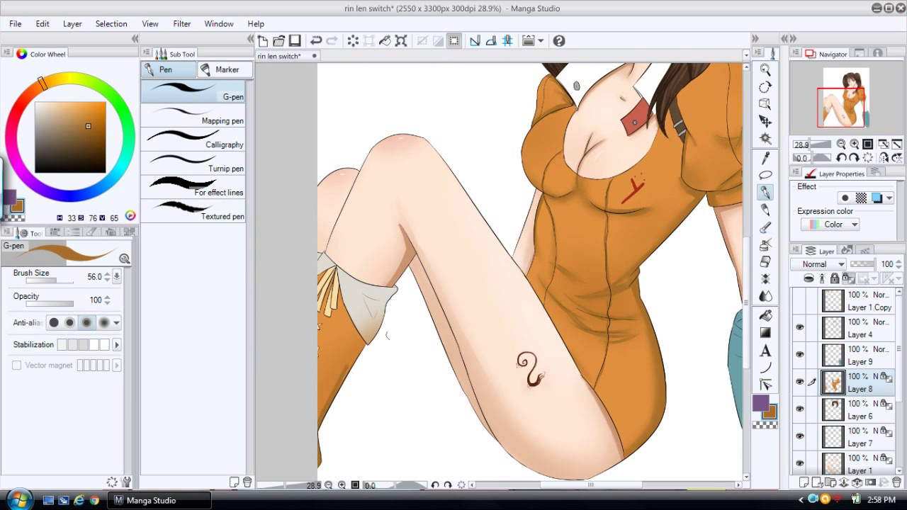
click(765, 70)
drag(333, 224, 589, 442)
click(765, 192)
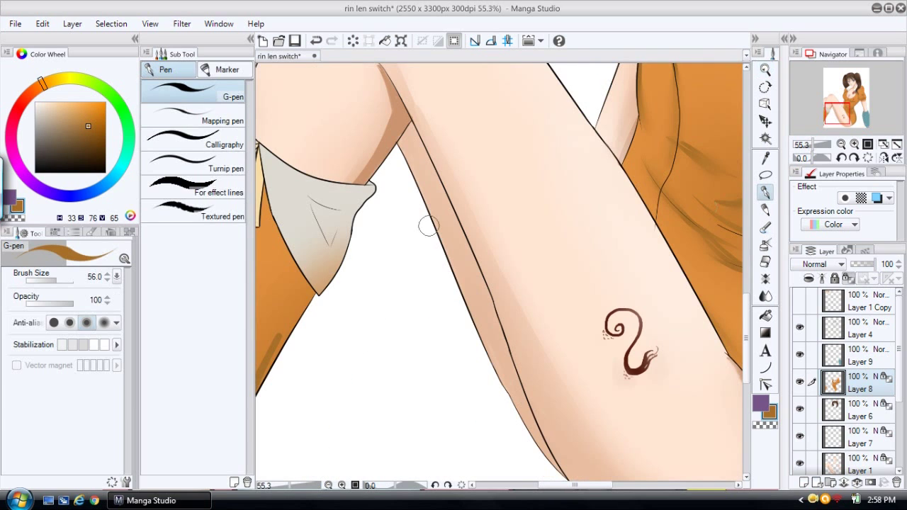
drag(264, 188, 284, 269)
drag(267, 205, 298, 289)
drag(288, 243, 306, 290)
drag(597, 485, 577, 486)
drag(432, 287, 409, 325)
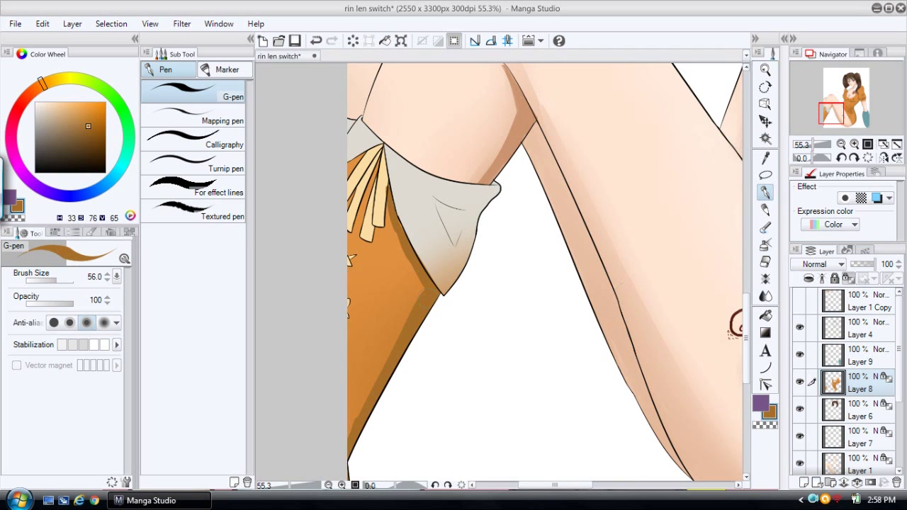
click(765, 296)
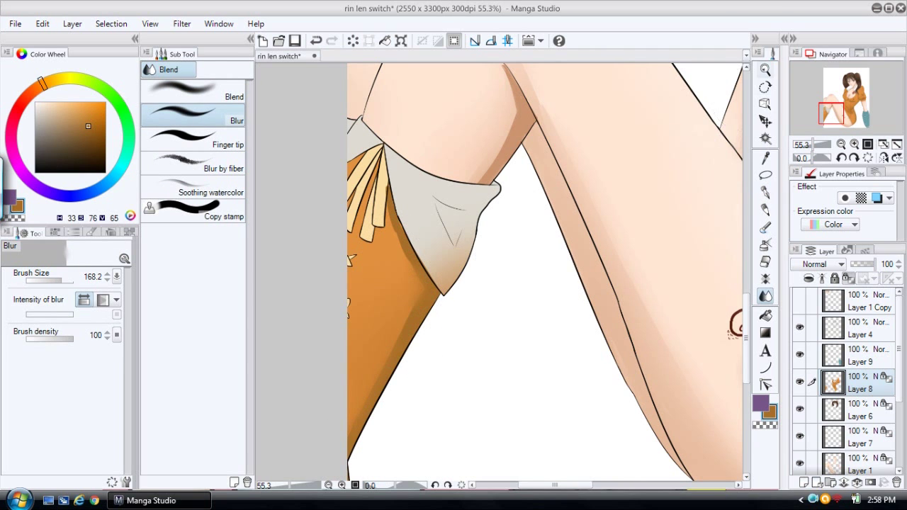
- Choose a darker brown (H 33, S 87, V 55) and add G-pen shadows to the waist folds and outer hip
click(765, 70)
drag(651, 139, 595, 146)
drag(553, 486, 610, 485)
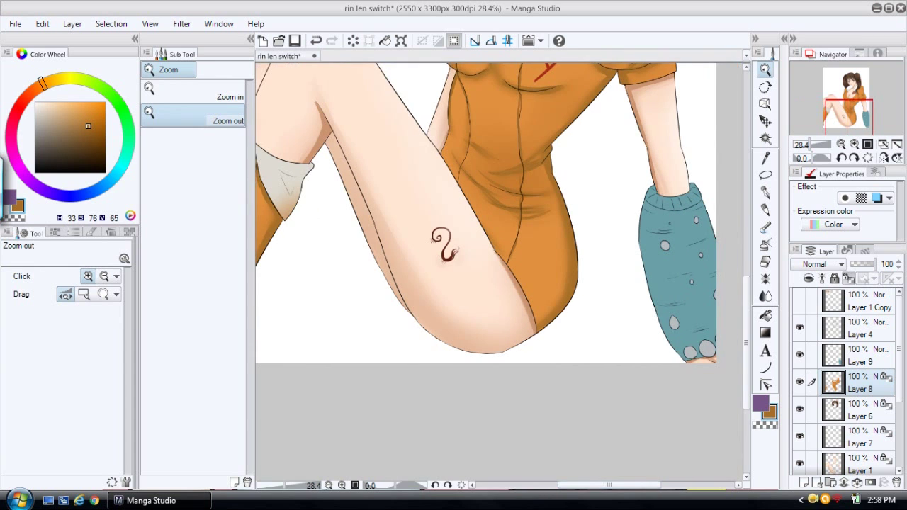
drag(88, 126, 96, 134)
drag(547, 164, 592, 163)
click(765, 192)
mouse_move(454, 205)
mouse_down()
mouse_move(511, 225)
mouse_move(553, 224)
mouse_up()
mouse_move(452, 180)
mouse_down()
mouse_move(524, 167)
mouse_move(488, 185)
mouse_move(577, 144)
mouse_move(555, 166)
mouse_move(556, 155)
mouse_move(584, 258)
mouse_move(554, 161)
mouse_move(576, 357)
mouse_up()
drag(582, 262, 594, 394)
drag(582, 292, 551, 452)
- Soften the new waist and hip shadows with the Blur tool at brush size 146.6
key(j)
key(bracketleft)
key(bracketleft)
key(bracketleft)
key(bracketleft)
key(bracketleft)
key(bracketleft)
key(bracketleft)
key(bracketleft)
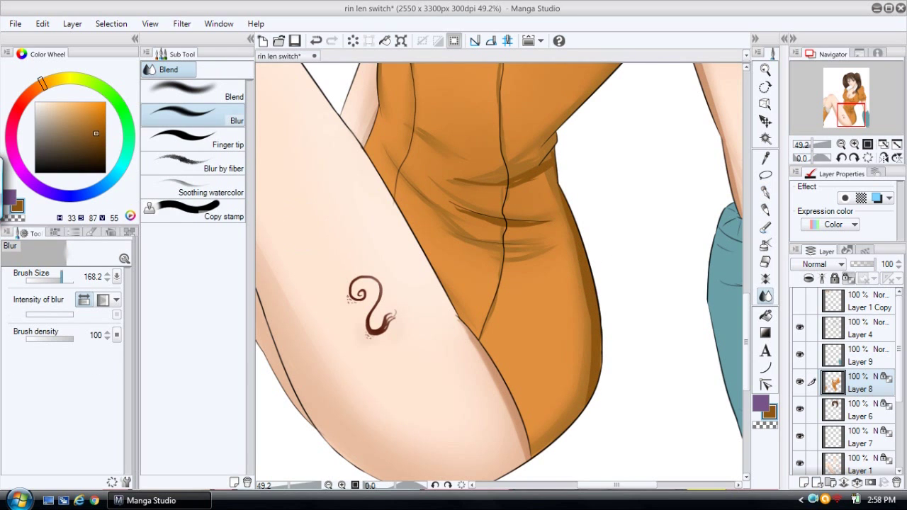
key(bracketright)
key(bracketright)
key(bracketright)
key(bracketright)
key(bracketright)
mouse_move(552, 227)
mouse_down()
mouse_move(581, 348)
mouse_move(581, 300)
mouse_up()
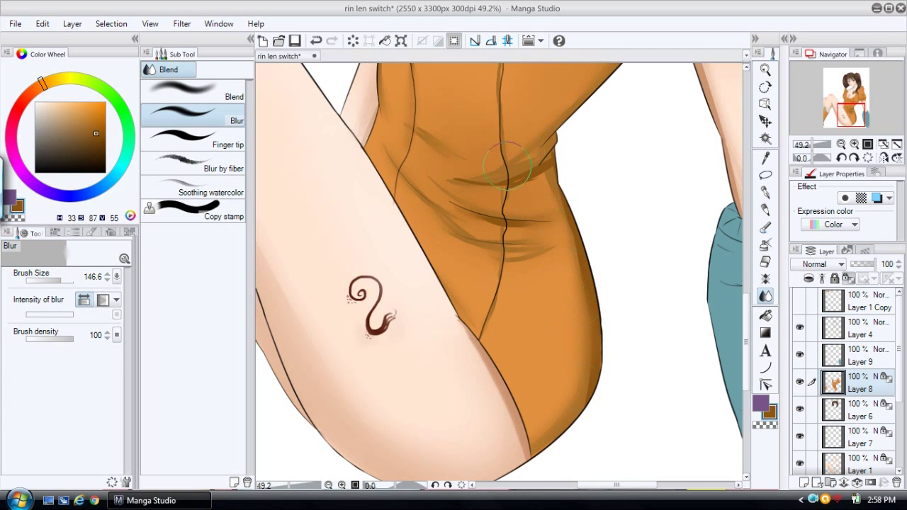
- Deepen the diagonal fold across the side seam at the waist with the G-pen, and blur it
key(p)
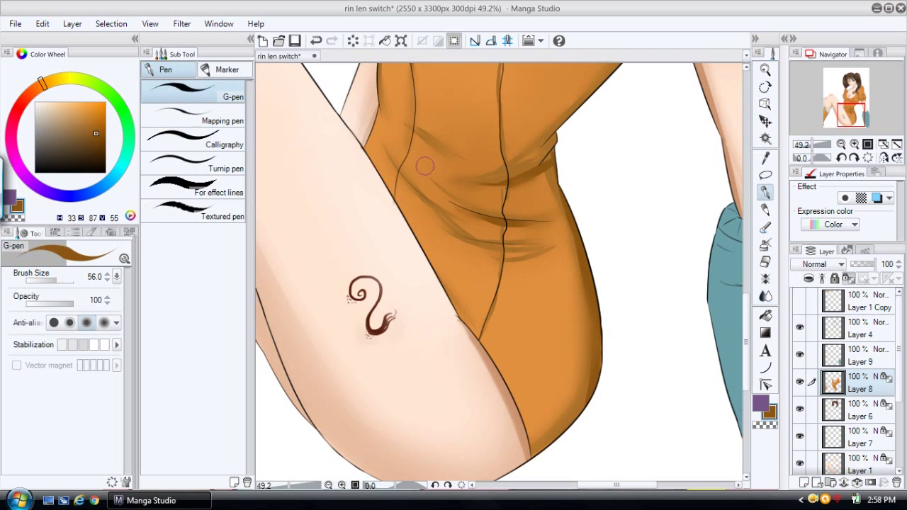
drag(406, 119, 464, 159)
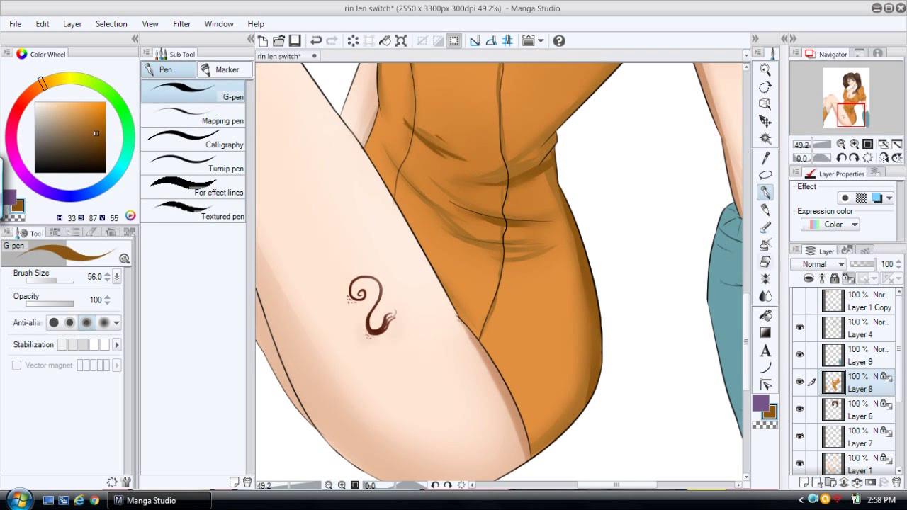
key(j)
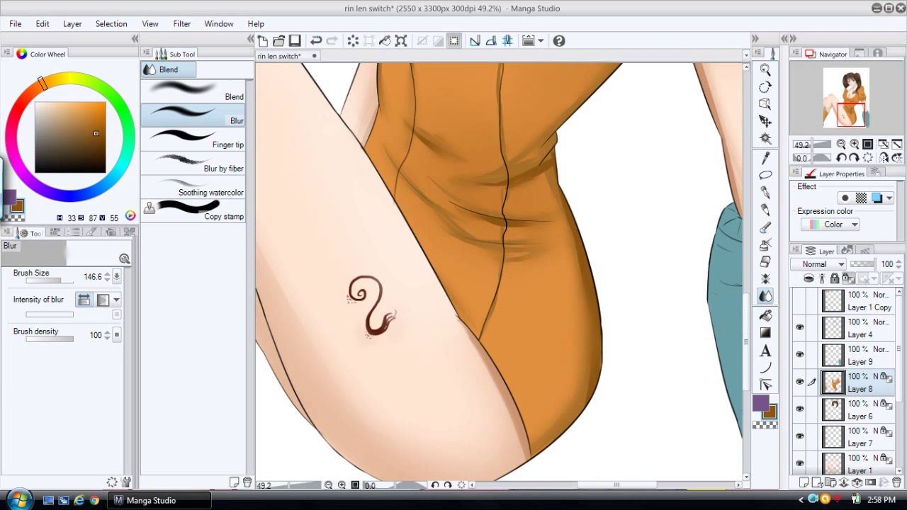
- Darken the shadows under both sides of the bust with the G-pen, and soften them with the Blur tool
drag(746, 339, 746, 301)
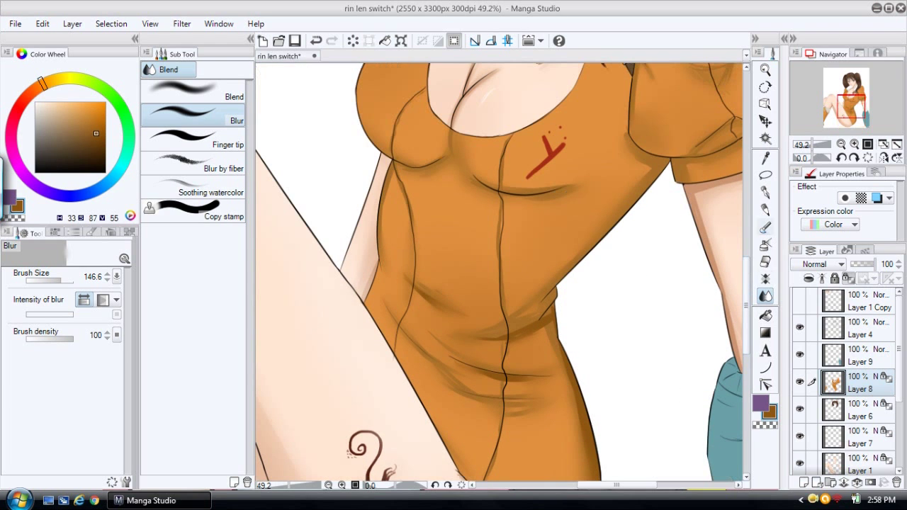
key(p)
key(p)
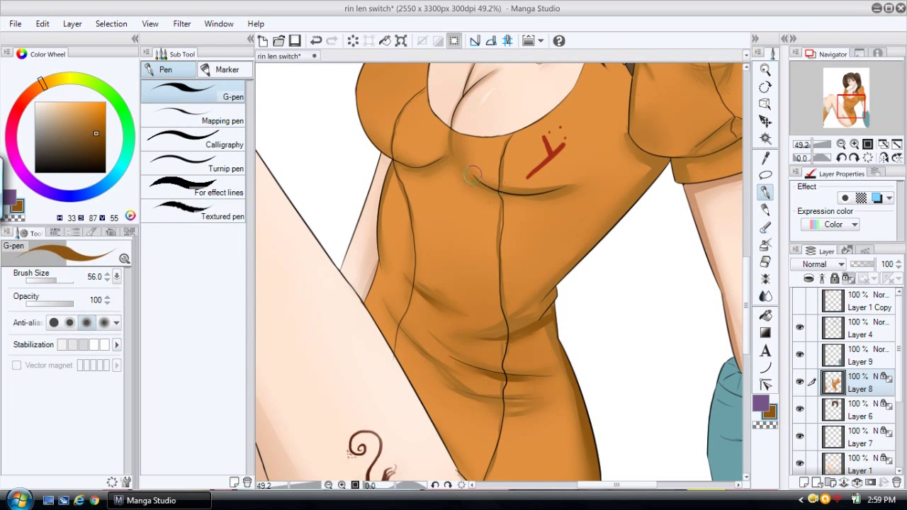
drag(479, 180, 560, 193)
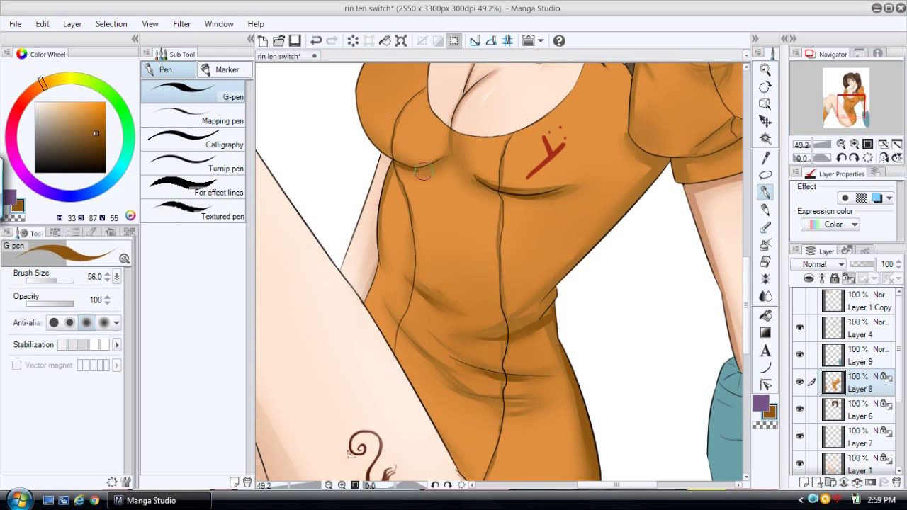
drag(415, 169, 434, 161)
key(j)
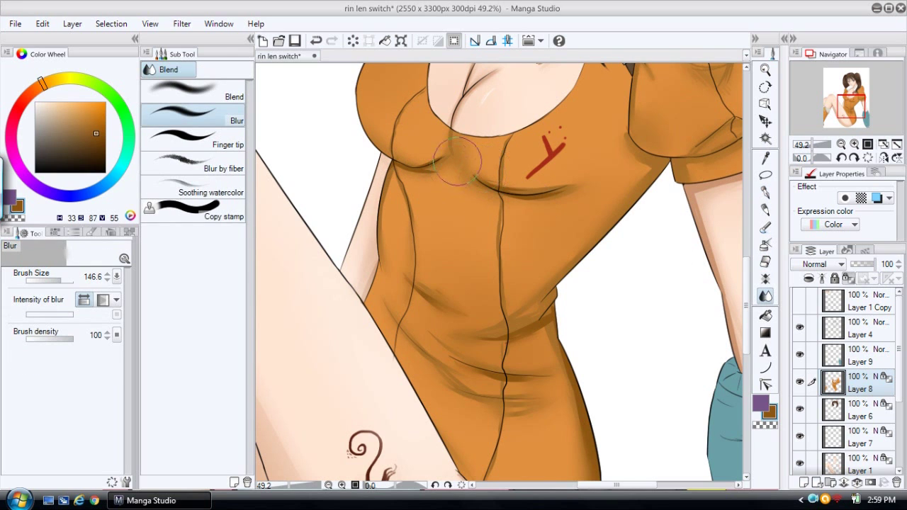
- Set the G-pen size to 32.3, shade the puffed sleeve's lower edge and cuff folds, and blur the shadows
key(p)
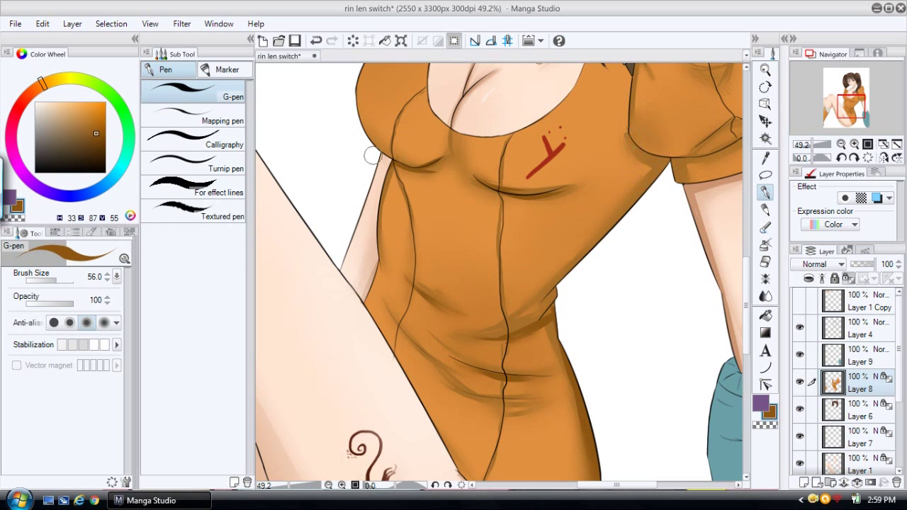
key(bracketleft)
drag(630, 142, 664, 155)
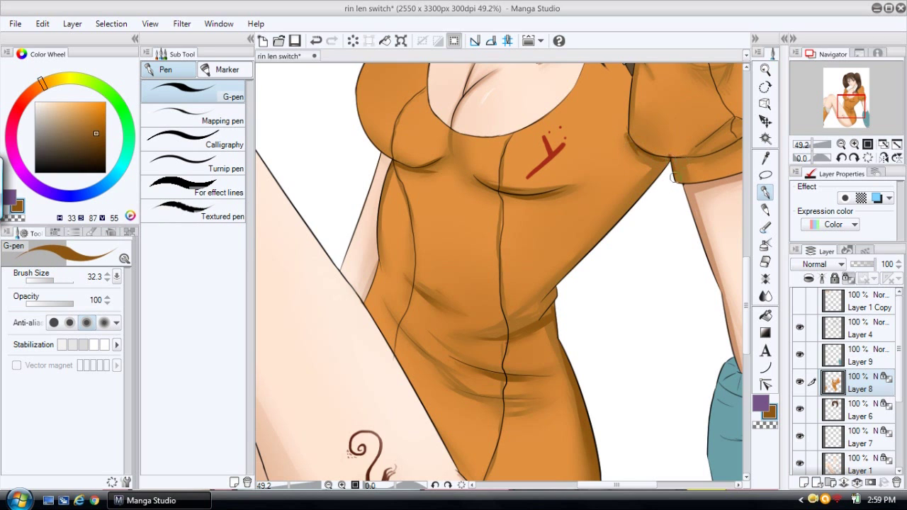
drag(644, 485, 669, 486)
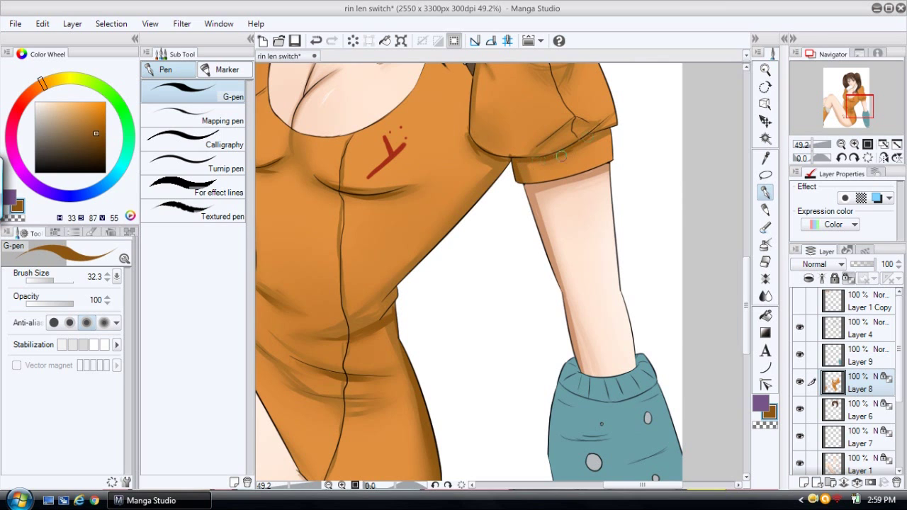
click(765, 296)
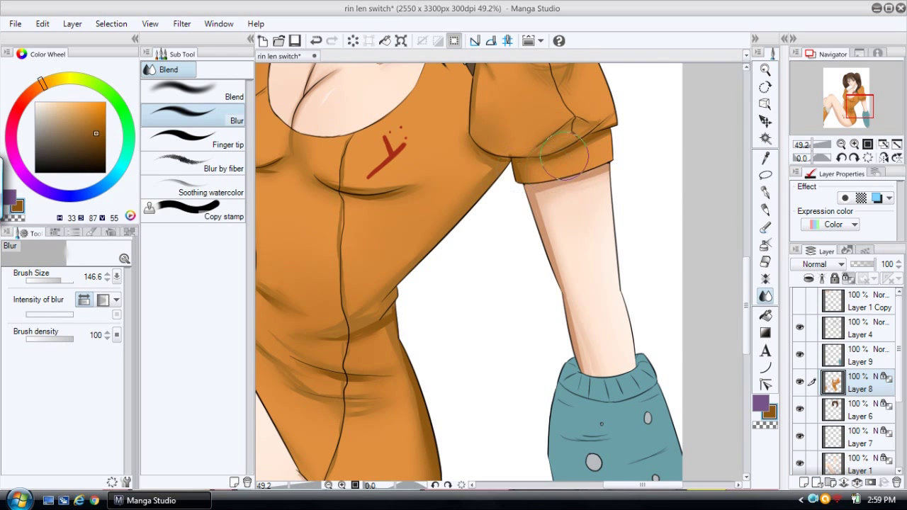
click(765, 191)
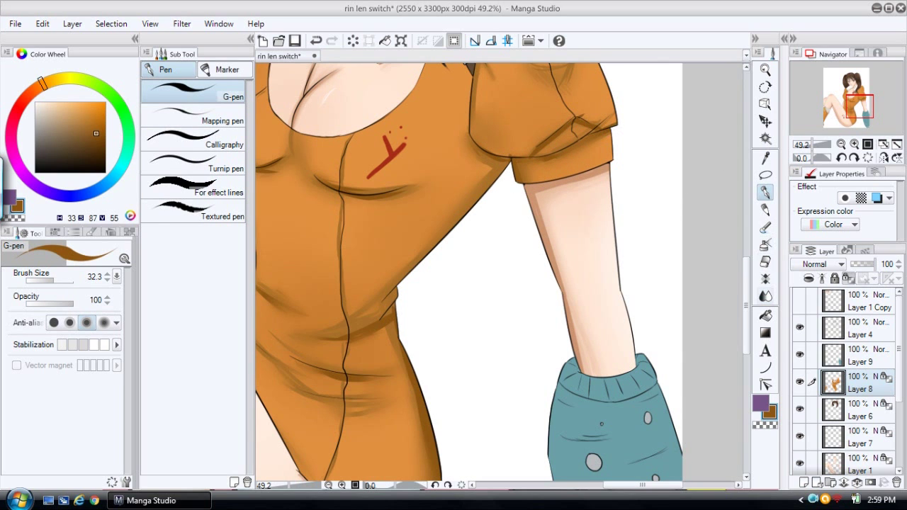
key(j)
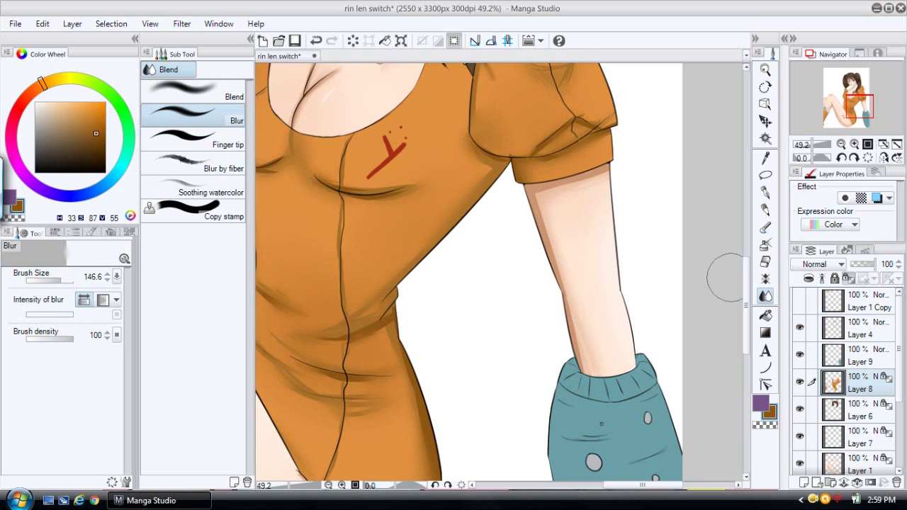
- Add G-pen fold shadows on the puffed sleeve beside the strap and along its seam, and blur them
scroll(726, 276, up, 4)
key(p)
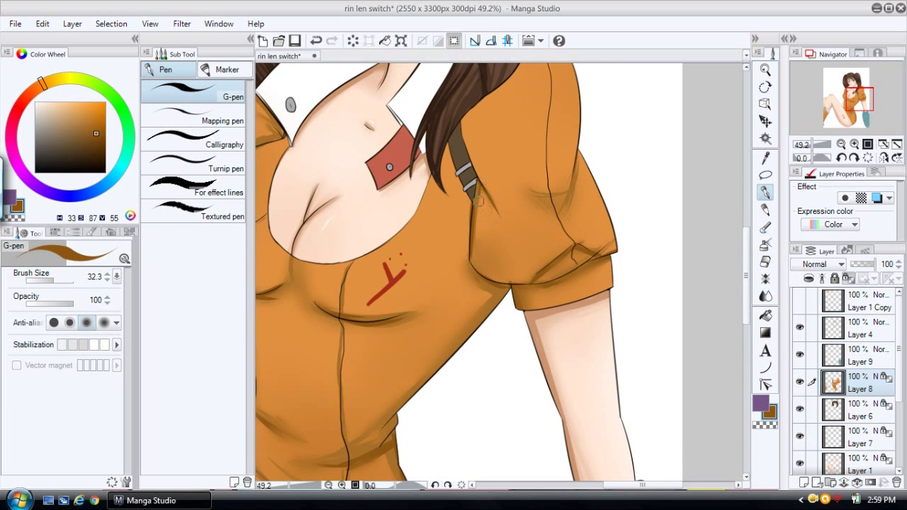
drag(576, 152, 568, 211)
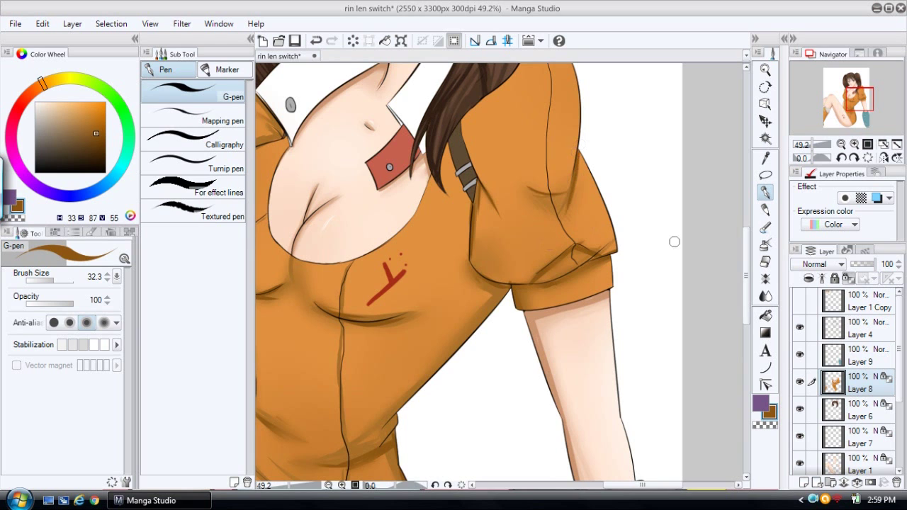
key(j)
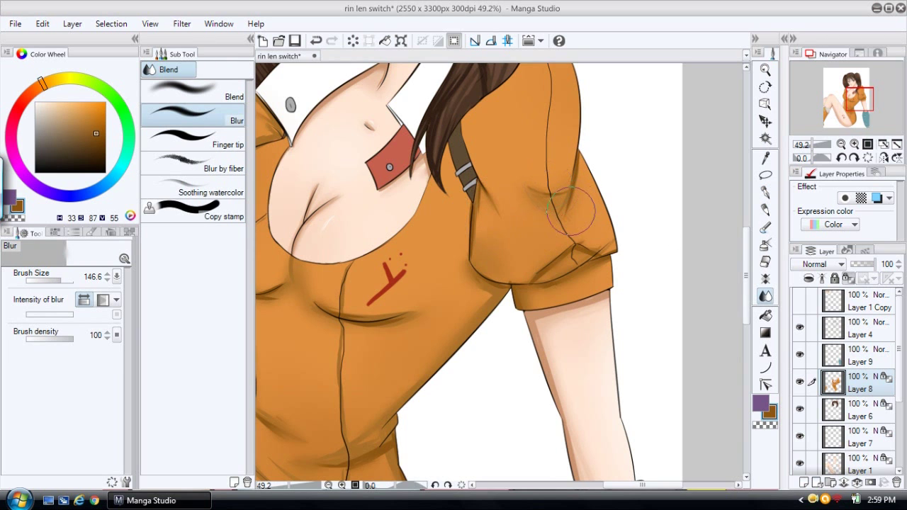
- Shade the shoulder beneath the hair and the opposite shoulder beside the collar with the G-pen, blurring each shadow
drag(637, 486, 617, 485)
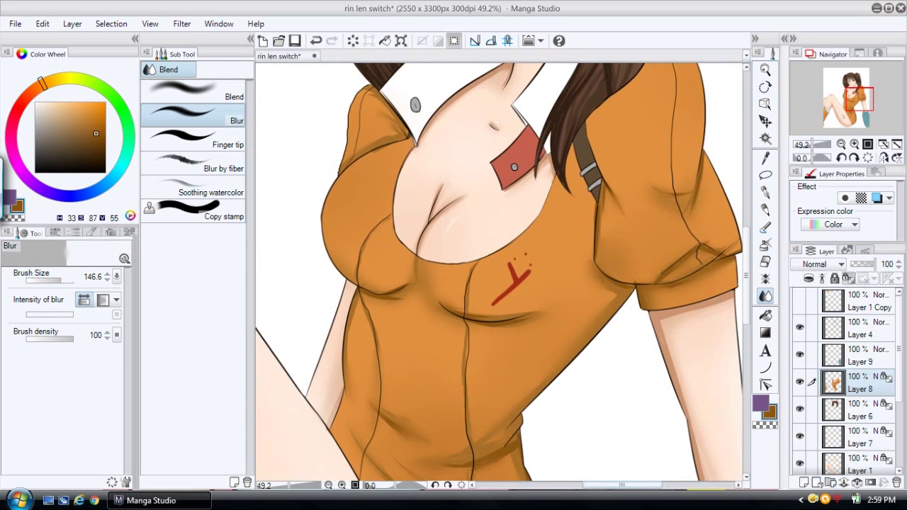
key(p)
scroll(600, 206, up, 3)
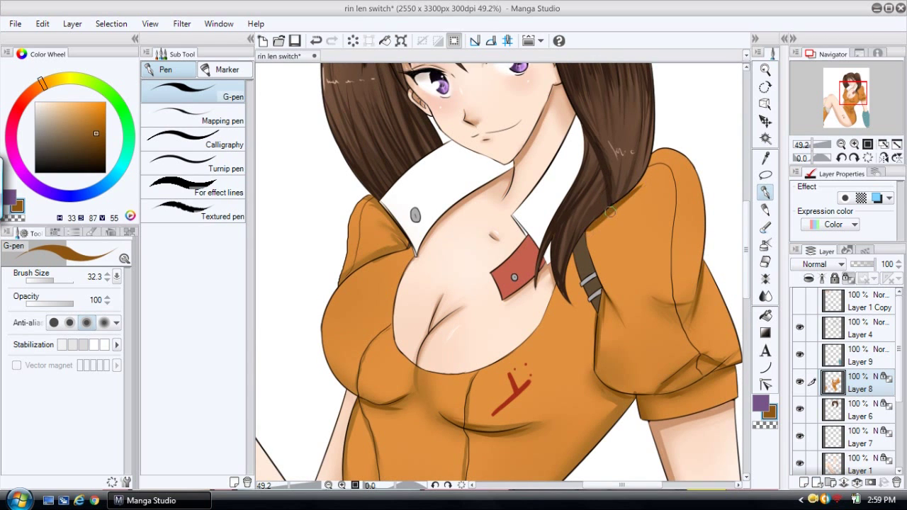
click(766, 296)
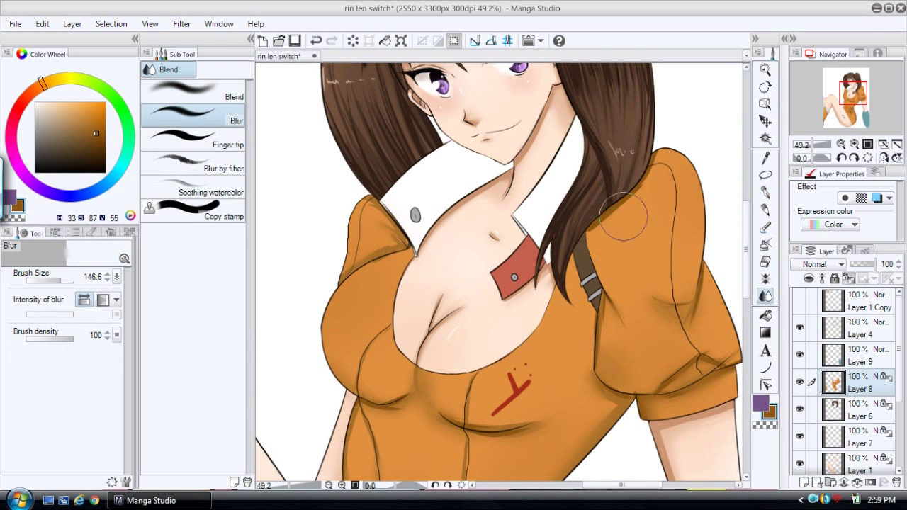
key(p)
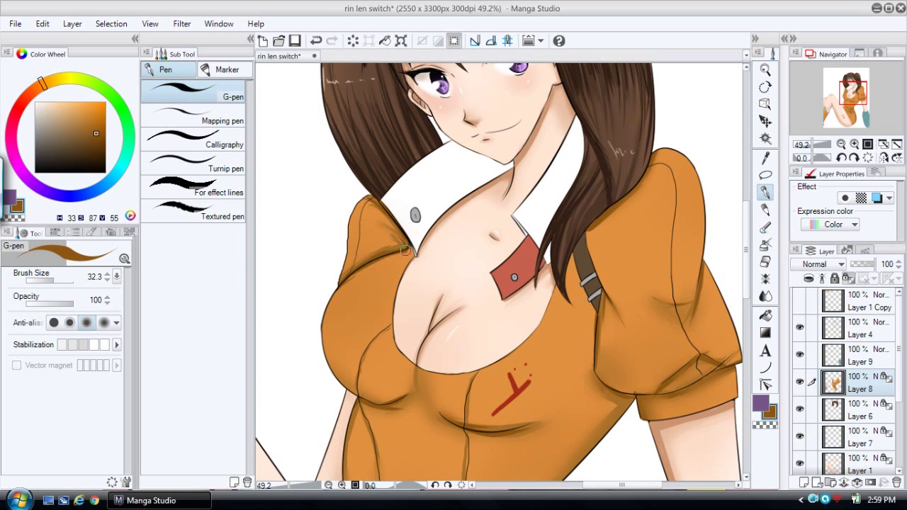
key(j)
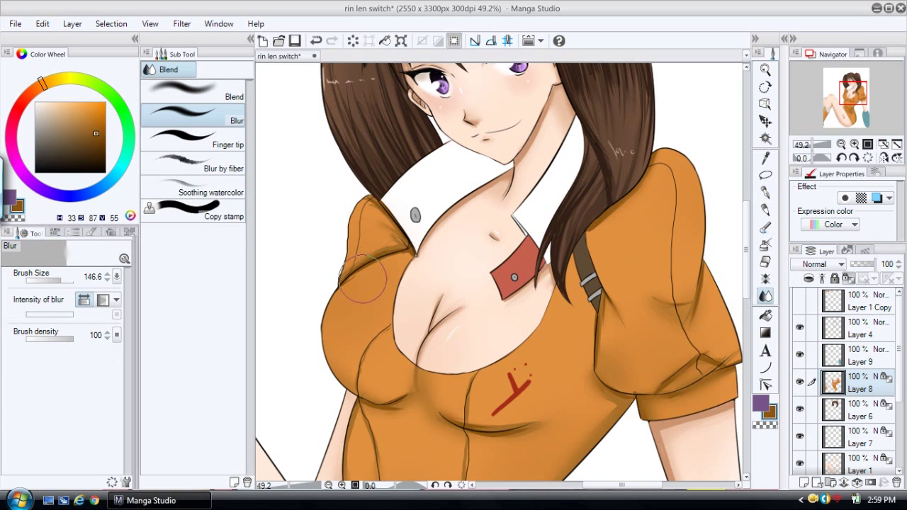
- Choose a light peach colour (H 30, S 39, V 100) and draw G-pen highlights on the puffed sleeve and bust
key(i)
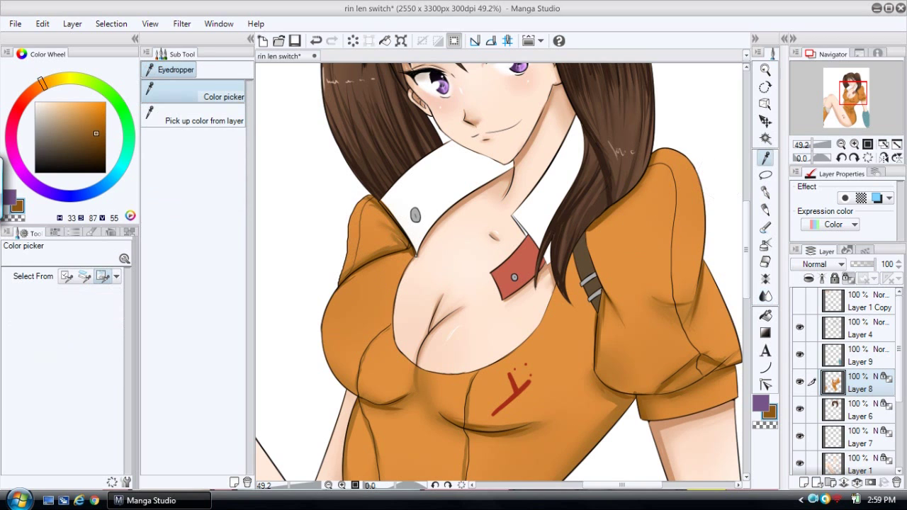
drag(85, 110, 62, 101)
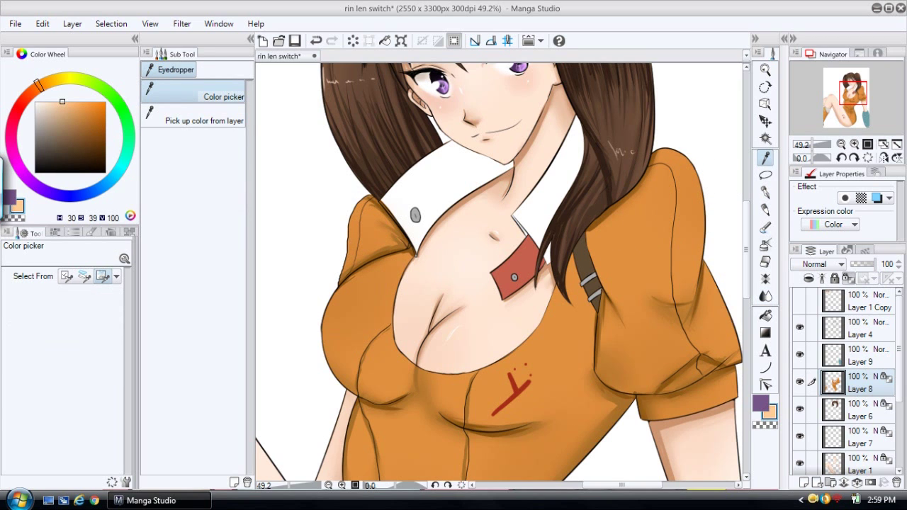
click(765, 193)
drag(685, 185, 692, 228)
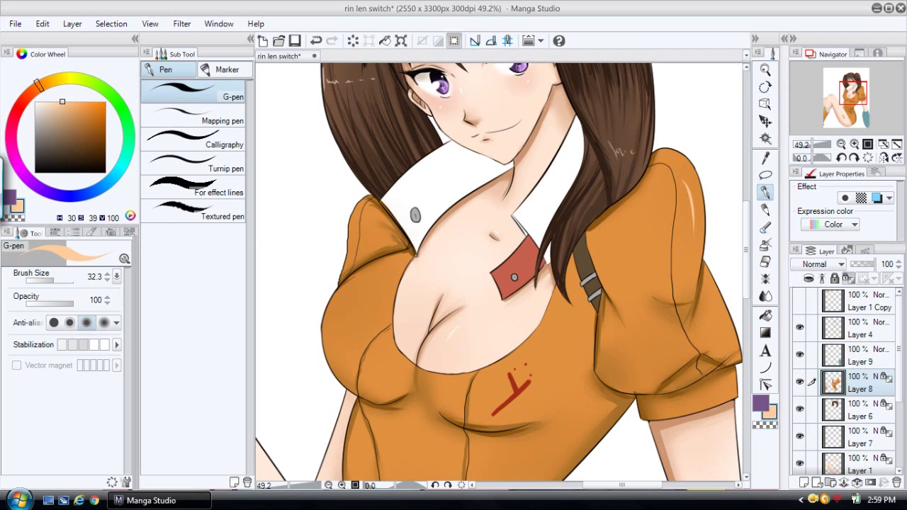
alt+click(711, 235)
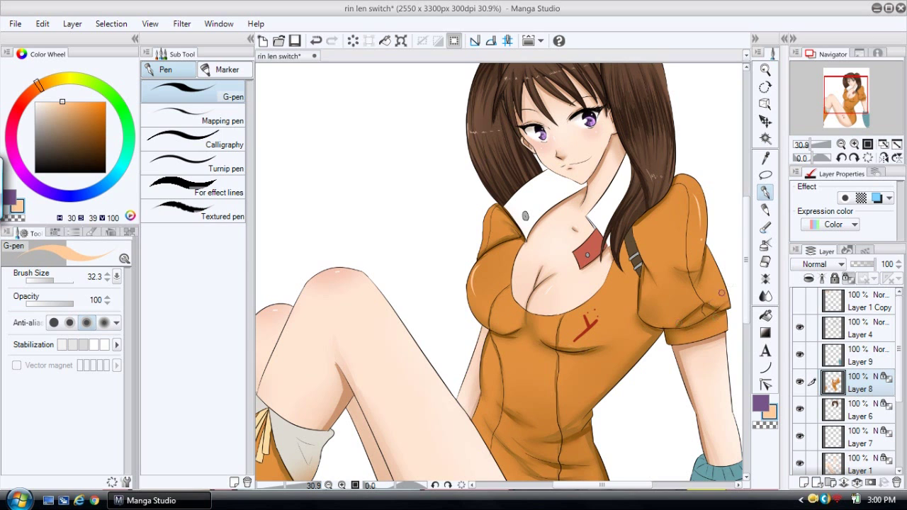
- Draw thin light peach G-pen highlights on the bodysuit's midriff and hip
scroll(498, 272, down, 3)
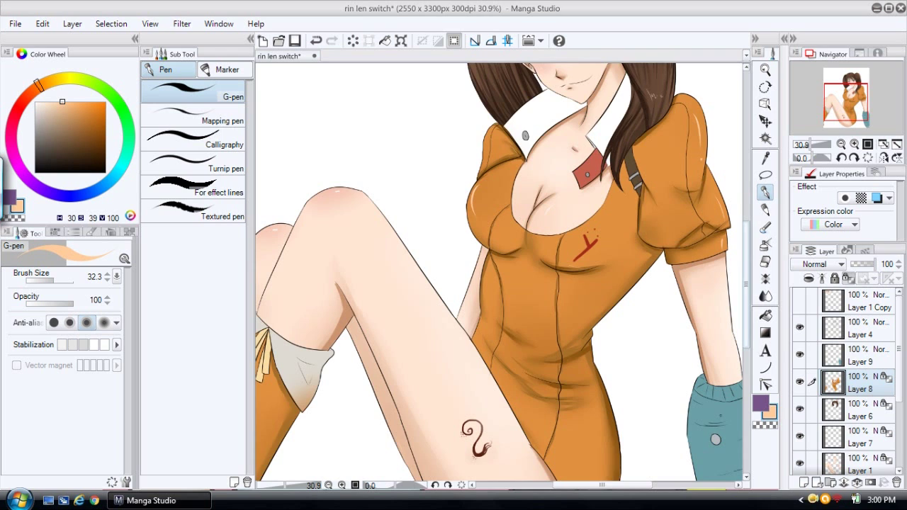
scroll(503, 272, down, 3)
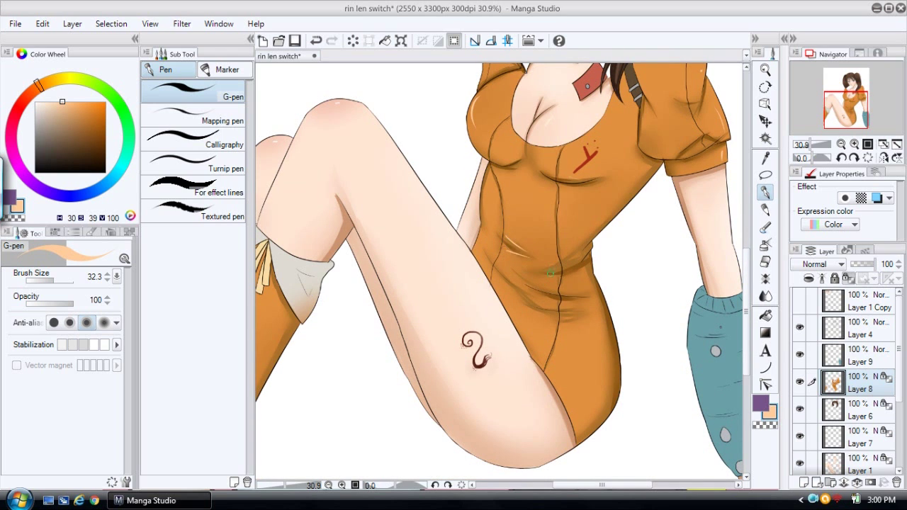
drag(490, 182, 484, 218)
key(ctrl+z)
drag(490, 183, 484, 221)
key(ctrl+z)
key(ctrl+y)
key(ctrl+y)
click(765, 70)
drag(700, 126, 677, 129)
drag(746, 319, 746, 280)
drag(531, 166, 583, 166)
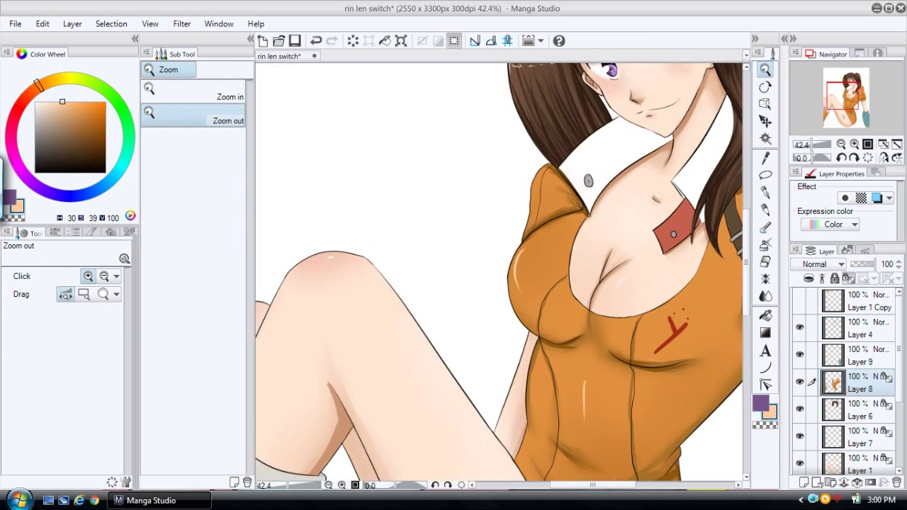
- Sample a light warm grey (H 27, S 7, V 89) from the boot's pale cuff as the drawing colour
key(p)
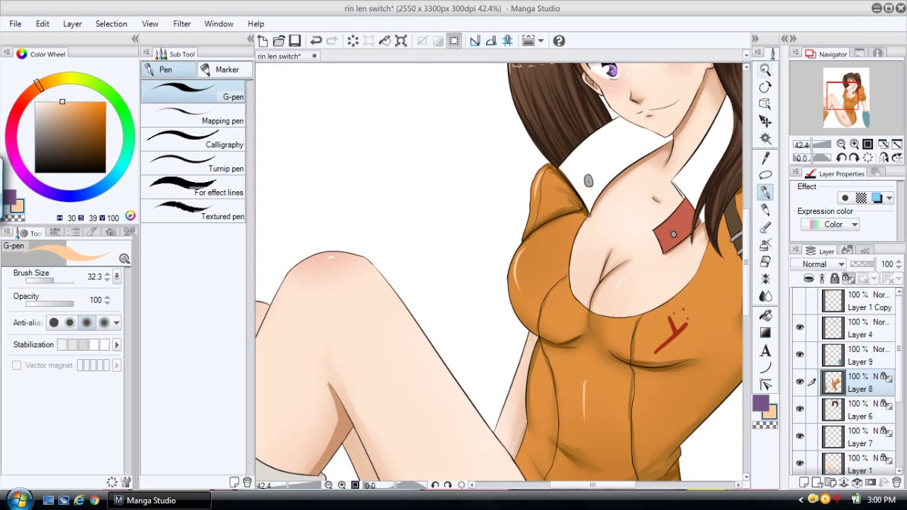
click(765, 70)
click(650, 120)
drag(560, 205, 552, 206)
drag(578, 486, 608, 485)
drag(533, 139, 571, 139)
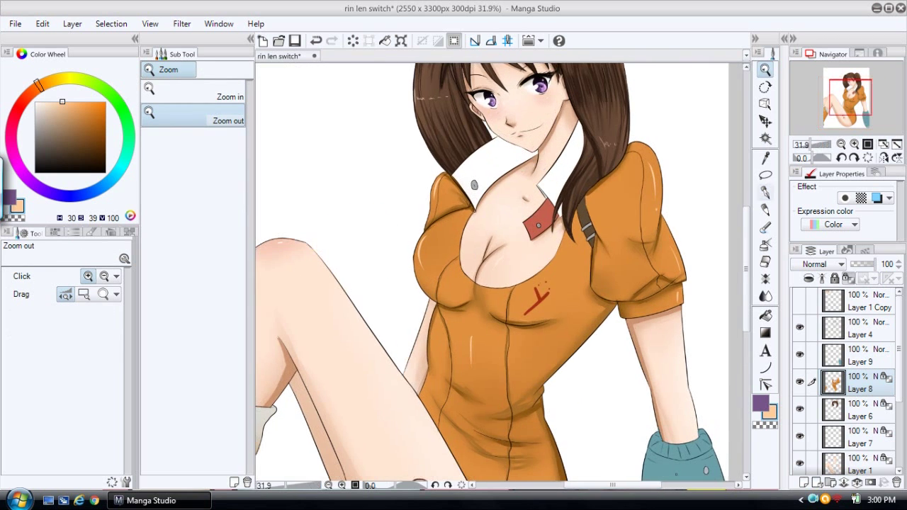
click(765, 158)
click(489, 164)
drag(263, 416, 268, 414)
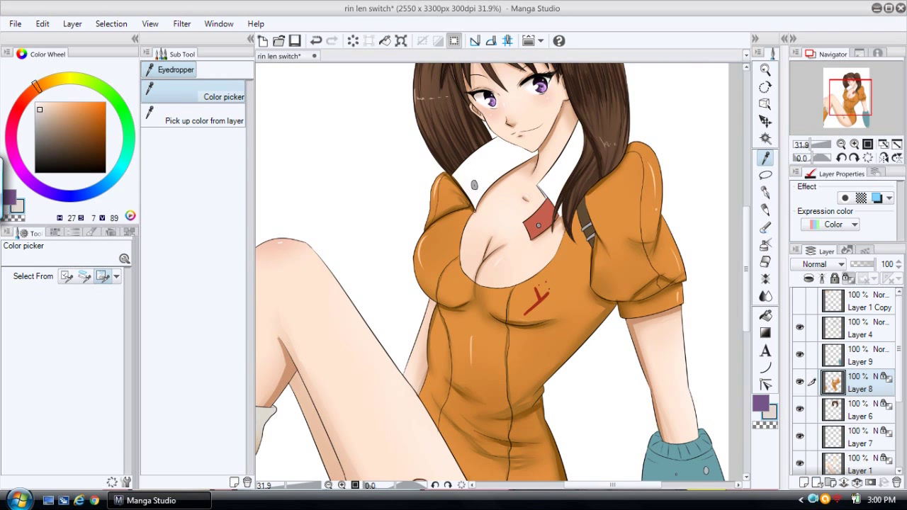
- Shade both sides of the white collar beneath the chin and hair with the G-pen, and blur the shadows
click(765, 70)
drag(533, 136, 565, 135)
click(765, 192)
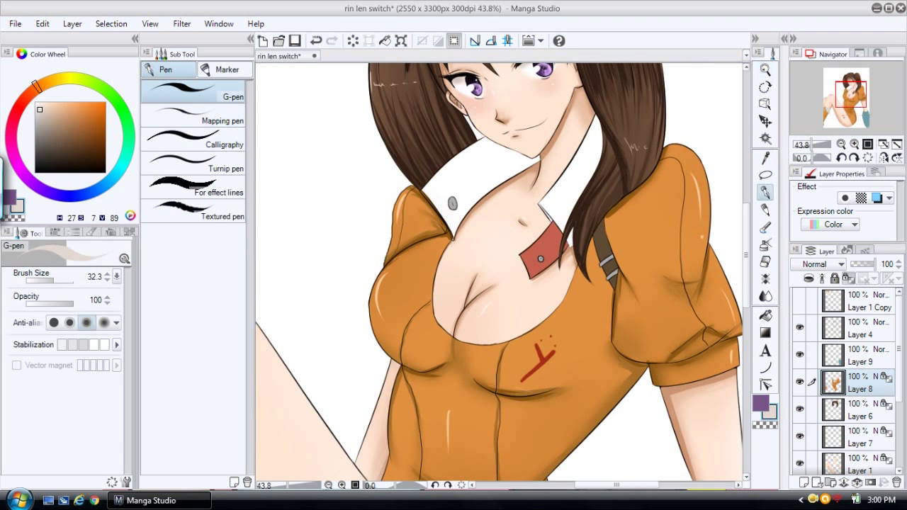
mouse_move(464, 154)
mouse_down()
mouse_move(495, 179)
mouse_move(471, 152)
mouse_move(492, 166)
mouse_move(476, 135)
mouse_move(531, 168)
mouse_move(545, 152)
mouse_move(497, 182)
mouse_move(467, 145)
mouse_up()
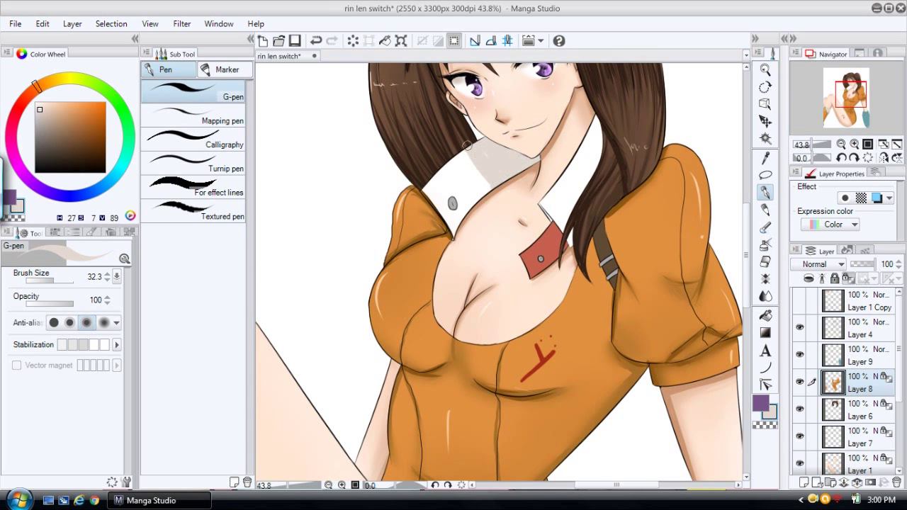
mouse_move(571, 165)
mouse_down()
mouse_move(592, 179)
mouse_move(581, 146)
mouse_move(598, 169)
mouse_move(588, 114)
mouse_move(601, 142)
mouse_move(588, 190)
mouse_up()
click(765, 296)
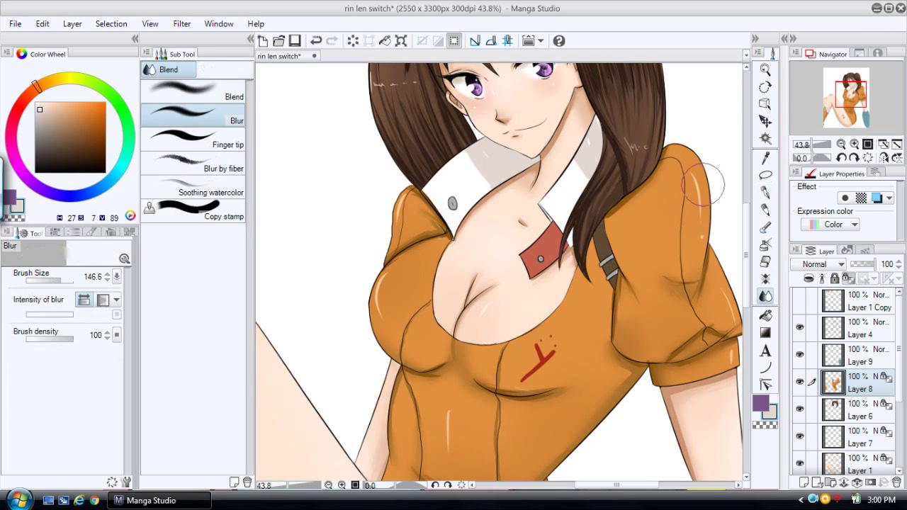
mouse_move(464, 160)
mouse_down()
mouse_move(494, 193)
mouse_move(489, 161)
mouse_up()
mouse_move(584, 166)
mouse_down()
mouse_move(606, 159)
mouse_move(589, 148)
mouse_move(576, 175)
mouse_move(569, 151)
mouse_up()
- Deepen the collar shadow beneath the chin with a darker grey (H 27, S 12, V 76) and blur it
click(43, 119)
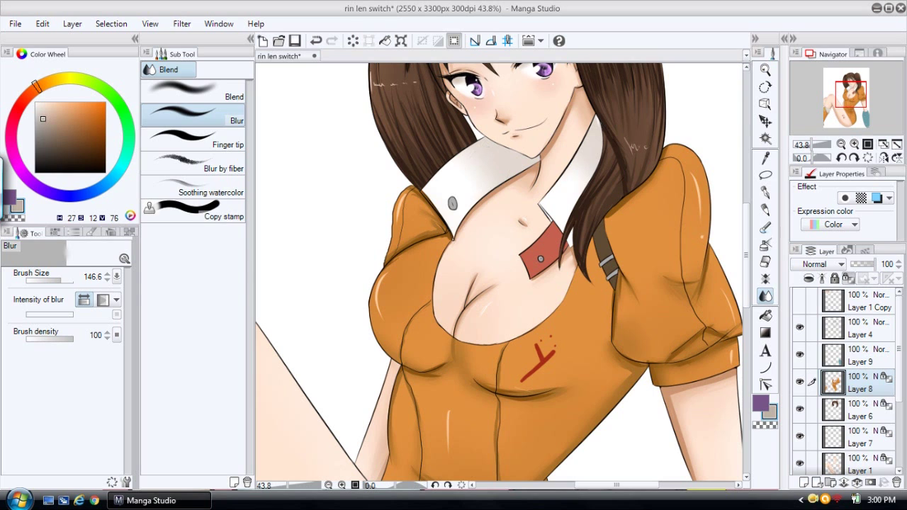
click(765, 228)
click(765, 193)
mouse_move(480, 143)
mouse_down()
mouse_move(506, 166)
mouse_move(483, 130)
mouse_move(515, 166)
mouse_move(511, 155)
mouse_move(532, 163)
mouse_up()
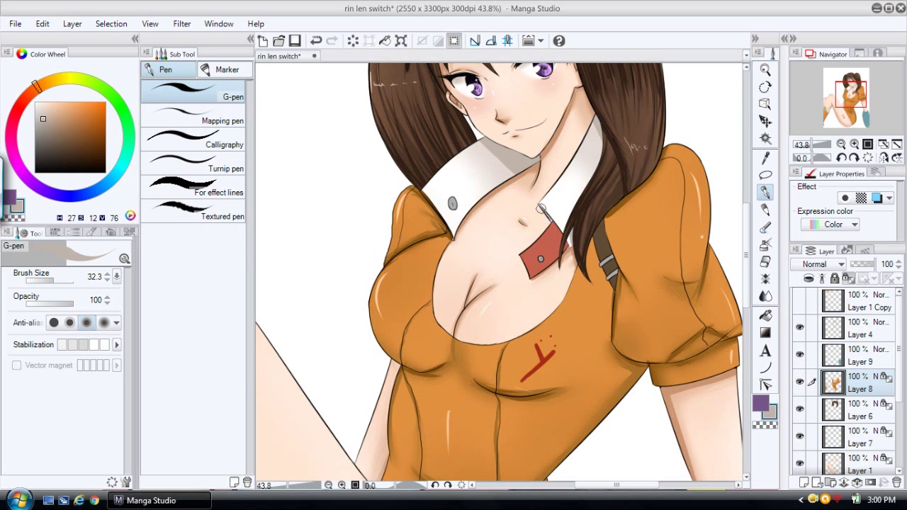
click(765, 296)
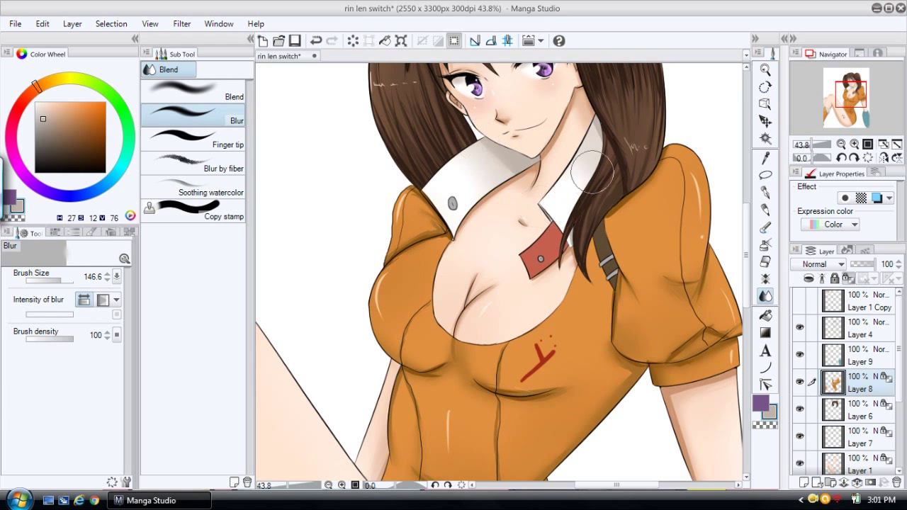
- Shade the red collar tab with G-pen strokes in H 9, S 61, V 68 and H 9, S 64, V 49, and blur them
click(765, 69)
drag(541, 267, 549, 266)
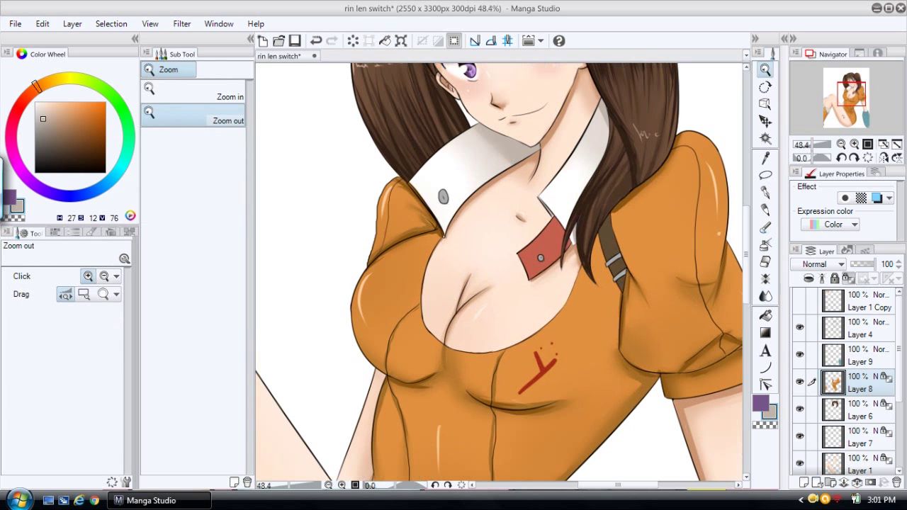
click(765, 158)
click(547, 244)
click(560, 246)
key(p)
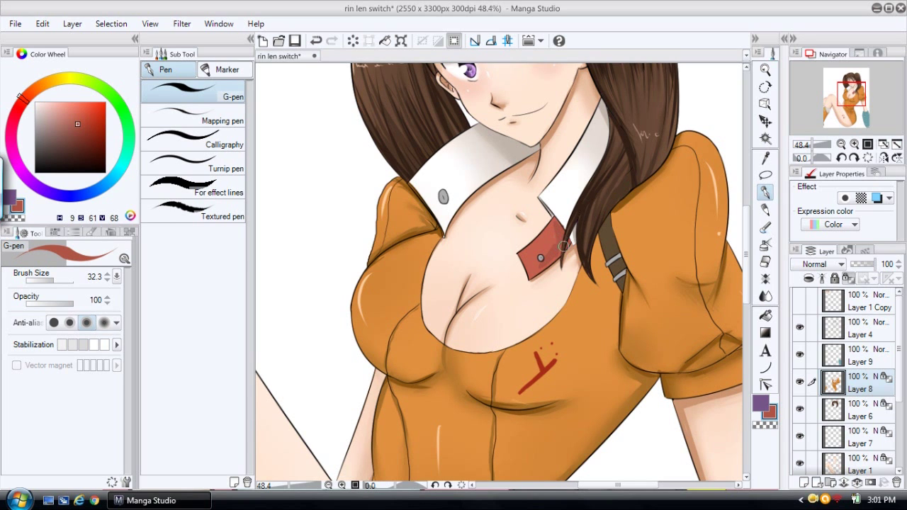
click(80, 138)
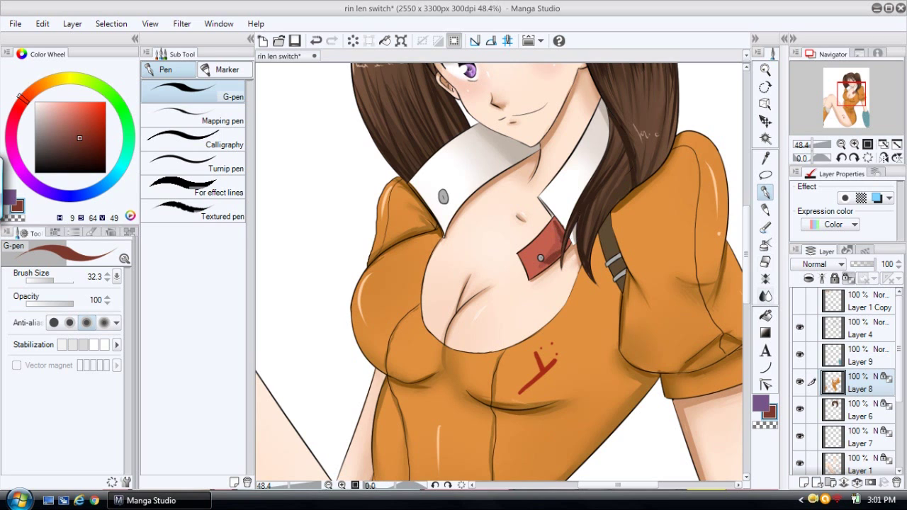
click(765, 296)
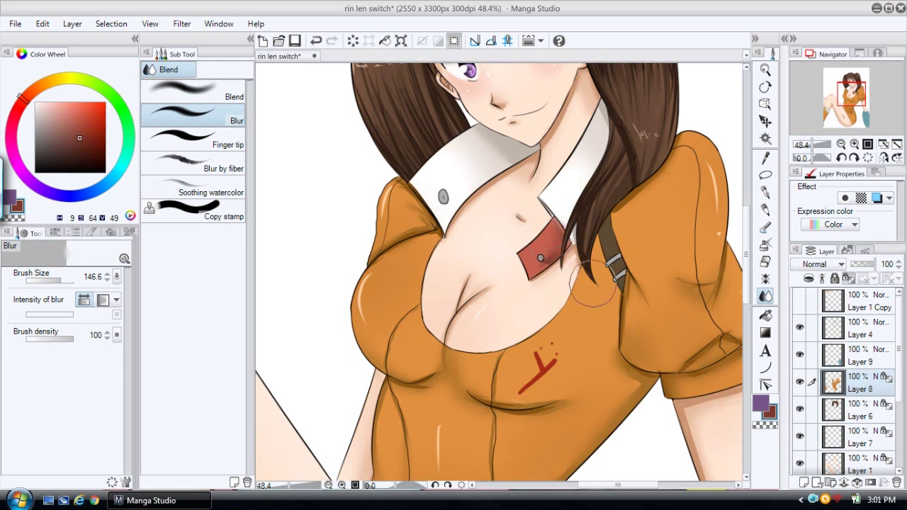
- Draw G-pen highlights in near-white (H 9, S 7, V 93) on the red tab's button and the strap's metal buckles
click(765, 69)
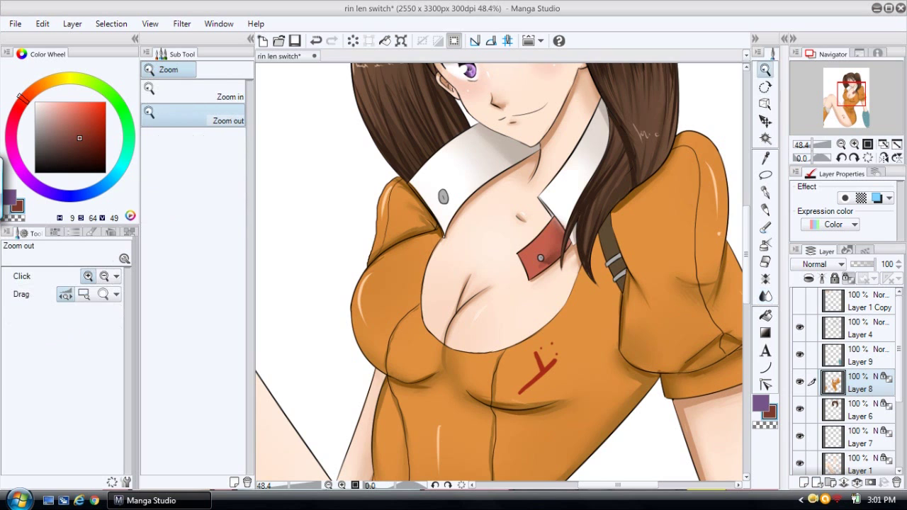
scroll(594, 226, up, 1)
key(x)
key(p)
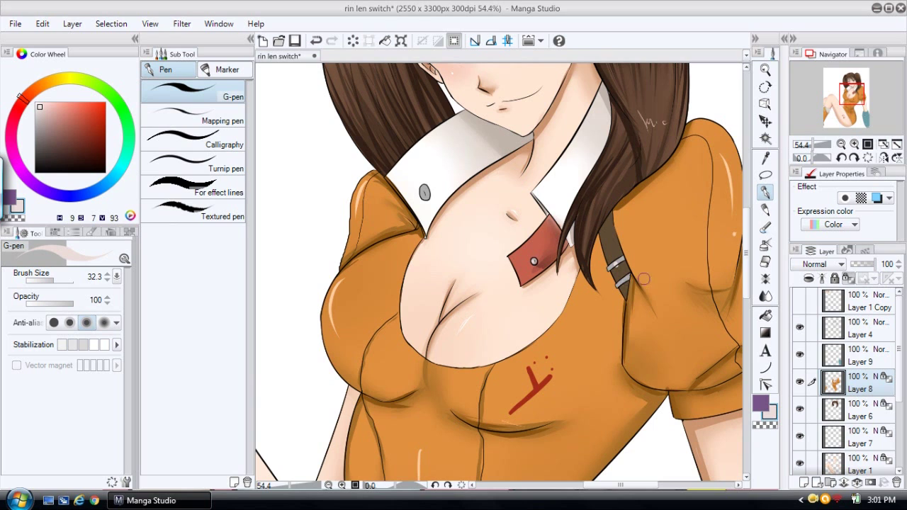
drag(609, 267, 622, 260)
- Sample the shoulder strap's brown, darken it to H 33, S 52, V 25, and draw G-pen shadows along the strap
click(765, 70)
drag(636, 237, 666, 235)
click(765, 159)
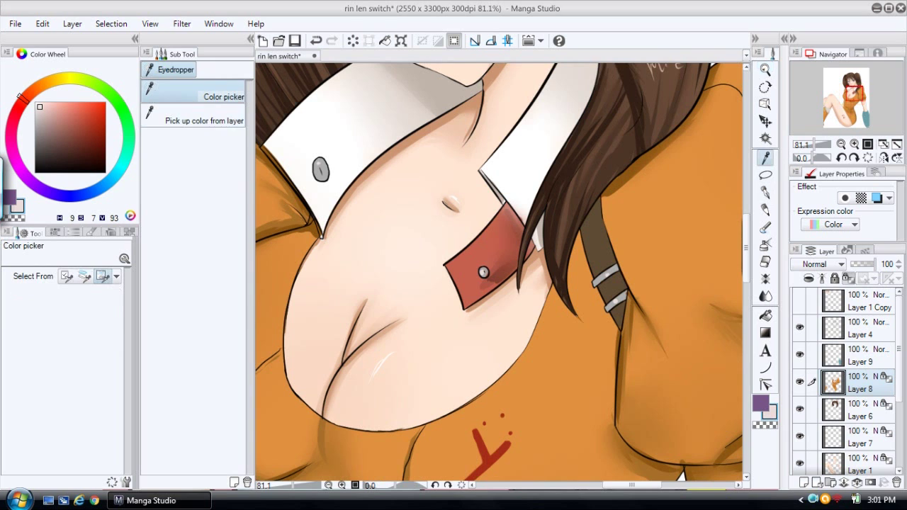
click(600, 245)
click(71, 155)
click(765, 192)
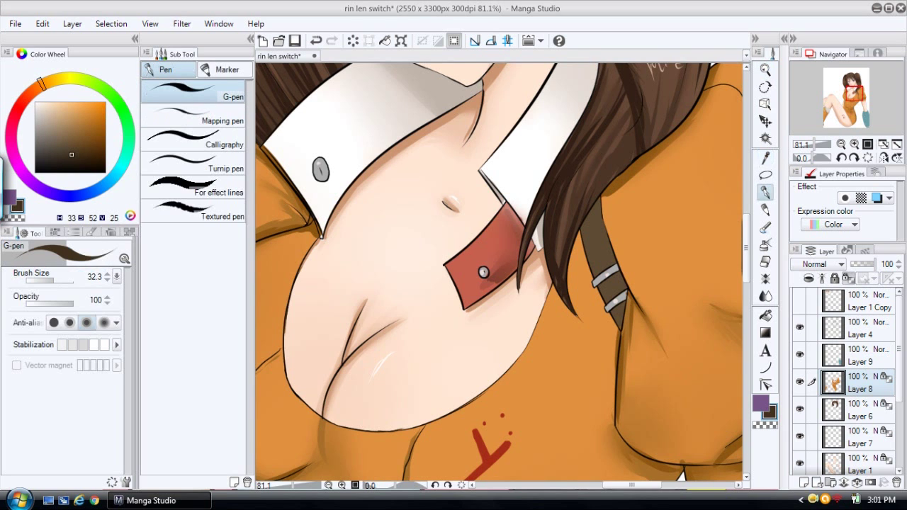
mouse_move(598, 201)
mouse_down()
mouse_move(602, 246)
mouse_move(597, 204)
mouse_move(614, 256)
mouse_up()
drag(598, 216, 604, 246)
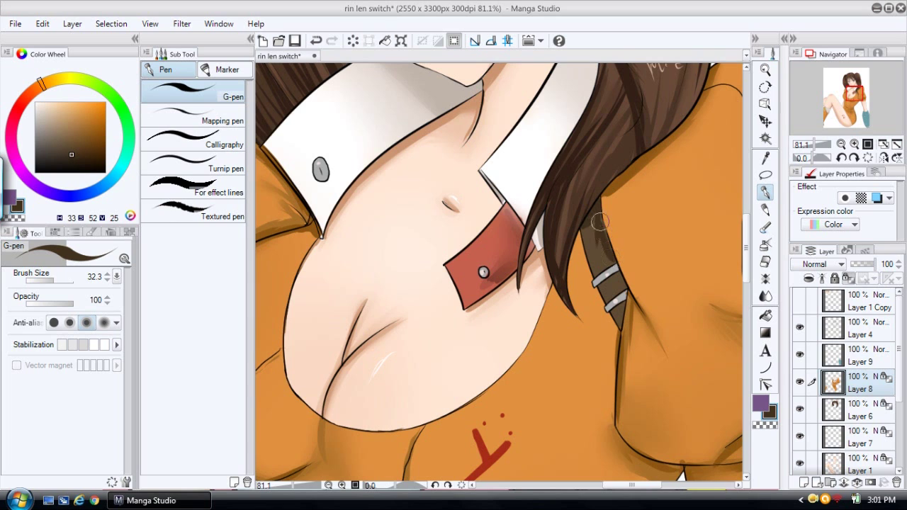
- Reduce the G-pen size to 10.7 and blur the strap's shadows around the buckles at size 56.0
click(48, 281)
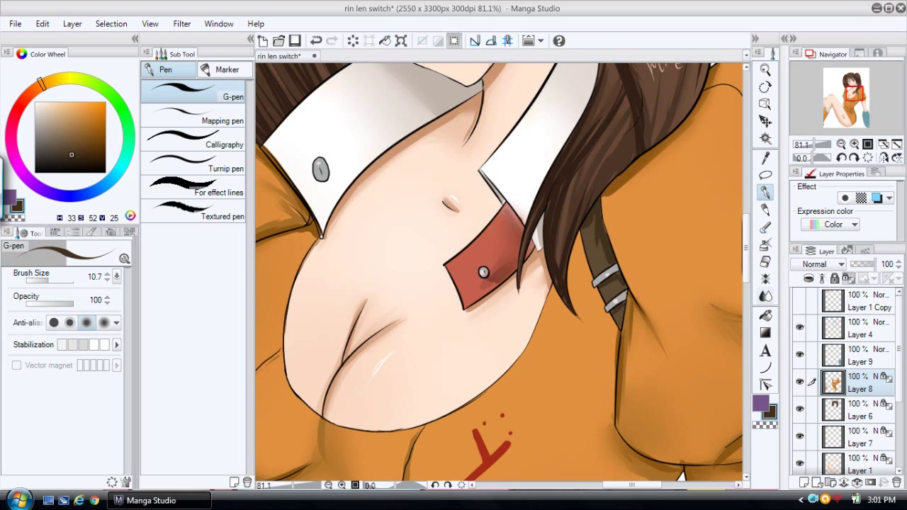
key(j)
mouse_move(617, 248)
mouse_down()
mouse_move(595, 222)
mouse_move(594, 243)
mouse_move(597, 229)
mouse_move(621, 287)
mouse_move(602, 268)
mouse_move(595, 233)
mouse_move(618, 281)
mouse_up()
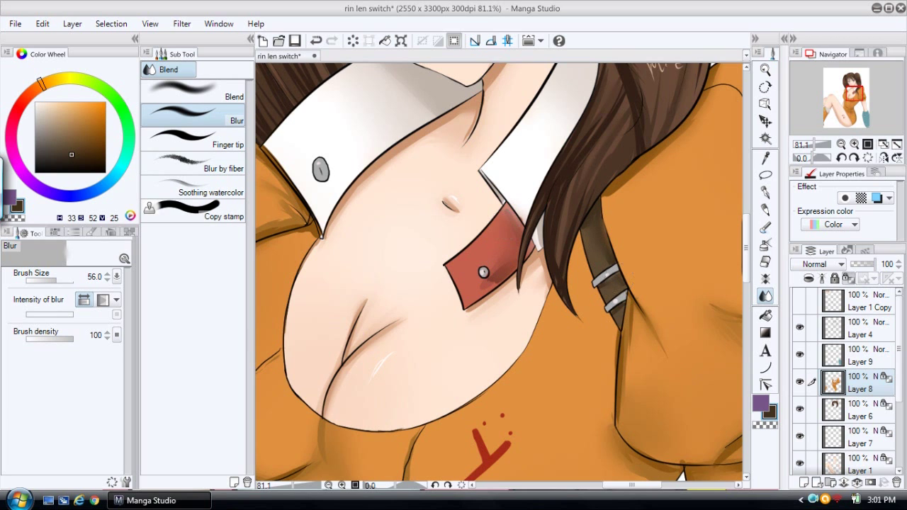
- Add darker G-pen shadows in H 33, S 52, V 13 along the strap's edge and beside the buckles
key(p)
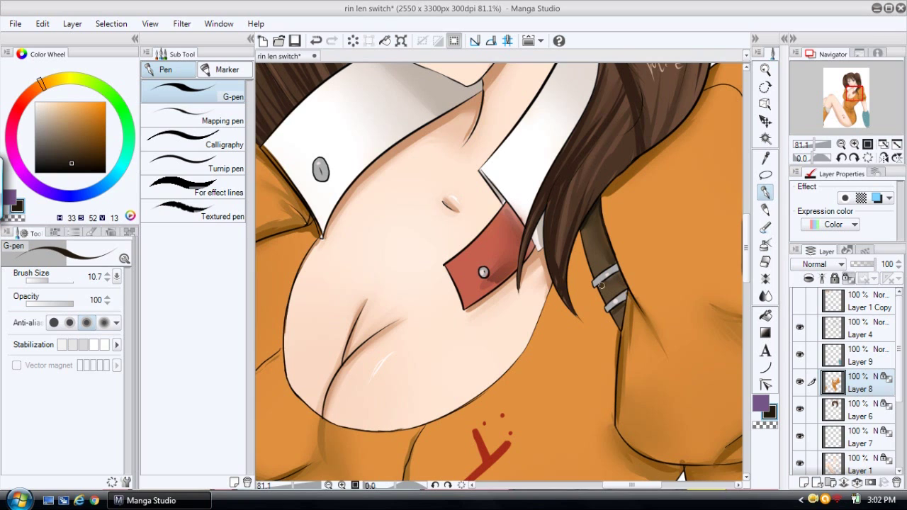
drag(582, 228, 591, 263)
click(765, 70)
drag(662, 207, 581, 211)
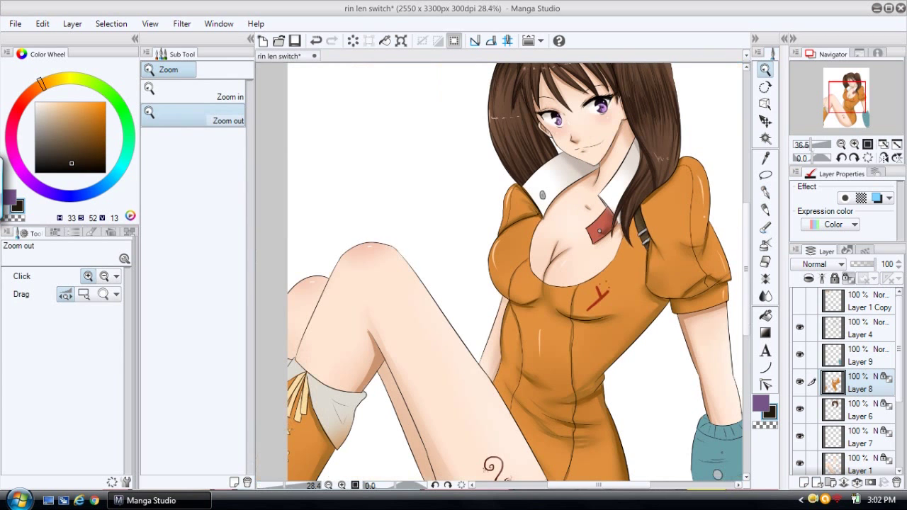
- Sample the boot's pale folded cuff and darken the drawing colour to H 45, S 12, V 77
drag(592, 340, 523, 314)
drag(746, 283, 746, 325)
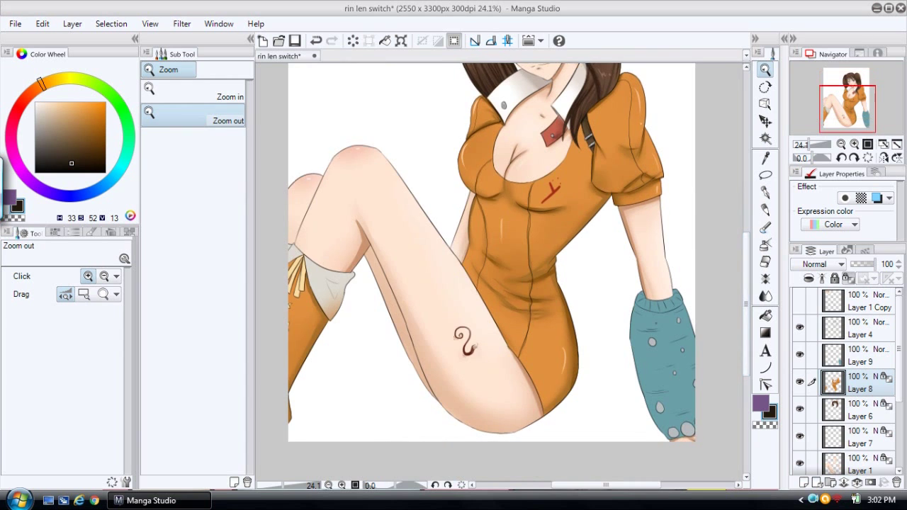
drag(690, 337, 676, 337)
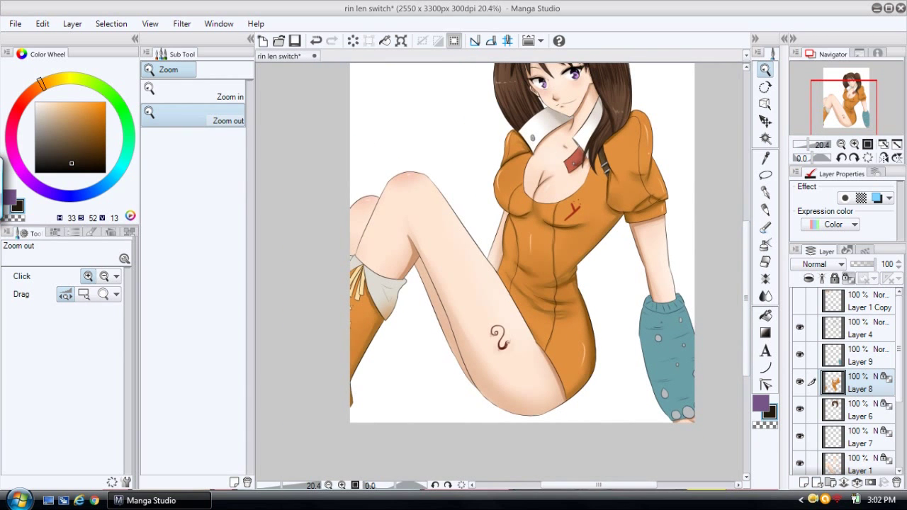
drag(351, 303, 407, 303)
click(766, 158)
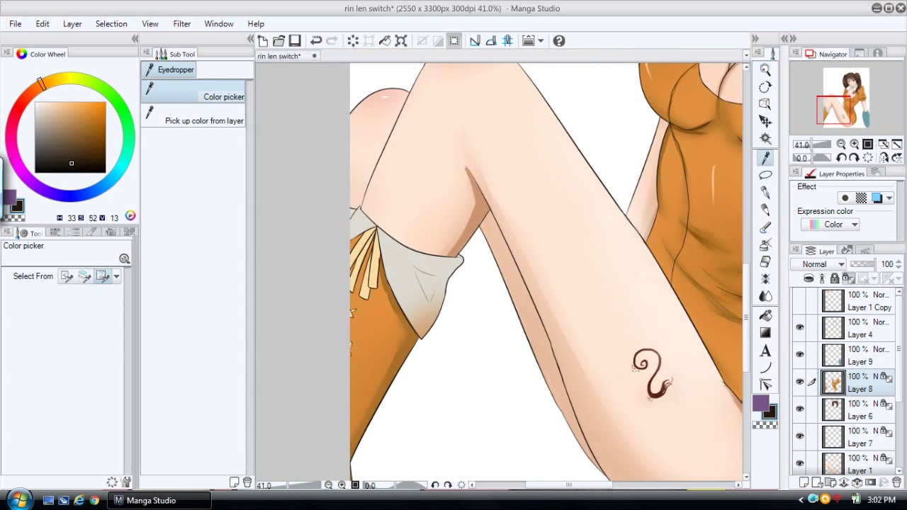
click(414, 271)
click(42, 119)
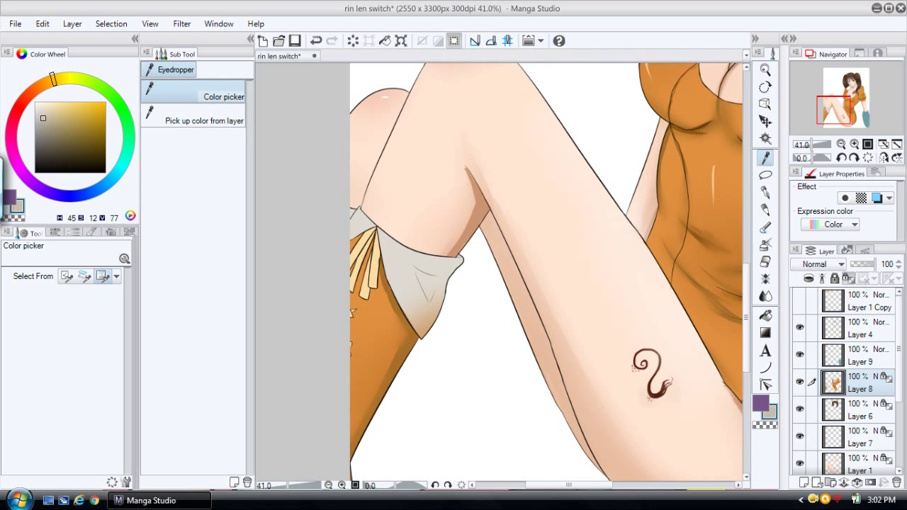
- Shade the boot cuff's pointed flap, folds and upper edge with the G-pen at size 56.0
click(765, 192)
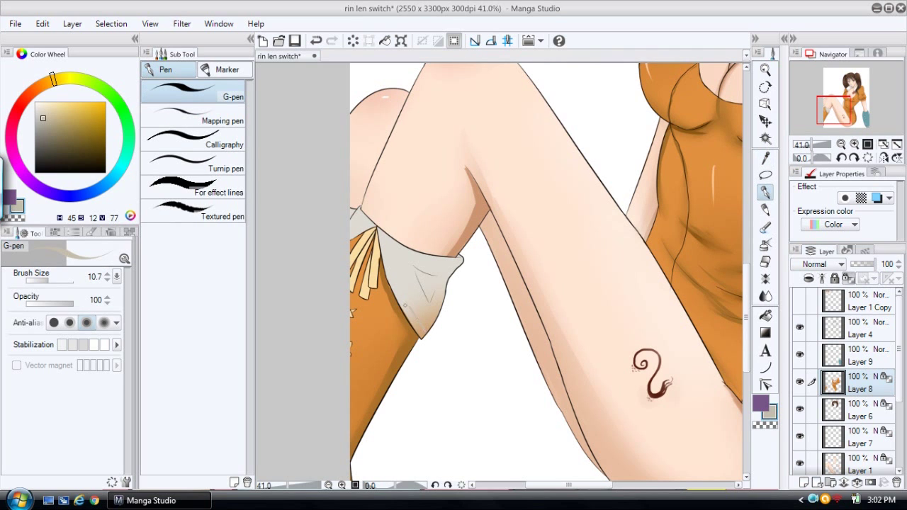
drag(48, 279, 52, 280)
drag(429, 321, 406, 295)
mouse_move(427, 340)
mouse_down()
mouse_move(413, 288)
mouse_move(438, 315)
mouse_move(427, 288)
mouse_move(447, 298)
mouse_move(431, 289)
mouse_move(432, 319)
mouse_move(422, 288)
mouse_move(433, 275)
mouse_move(454, 266)
mouse_up()
key(])
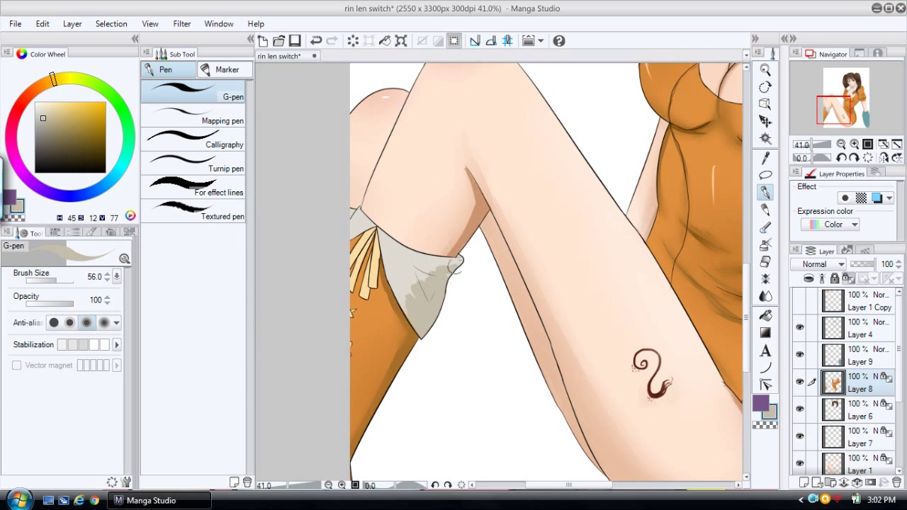
drag(357, 214, 348, 232)
drag(411, 265, 403, 259)
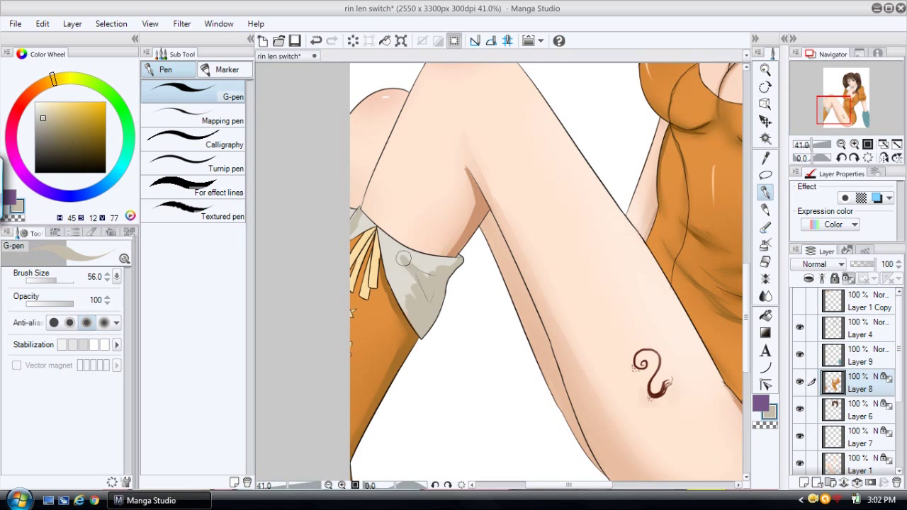
- Set the Blur brush size to 193.0 and soften the boot cuff's shadows
click(766, 296)
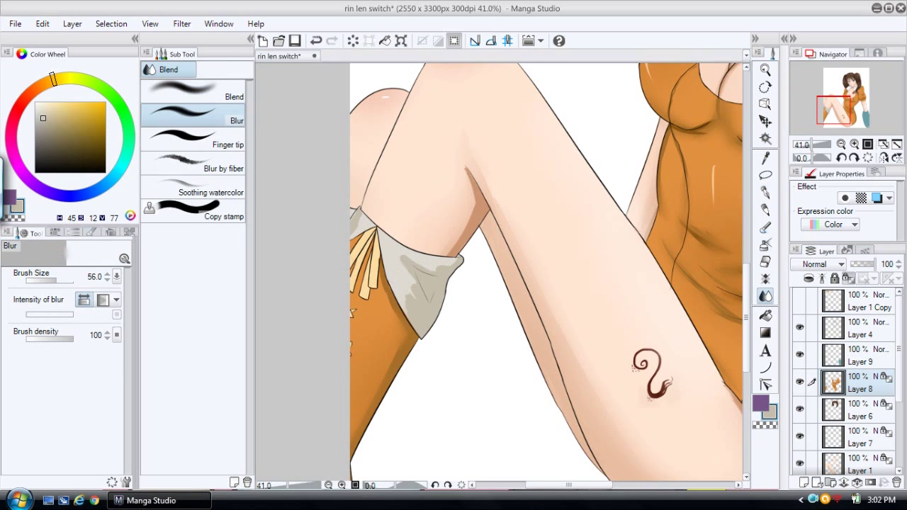
drag(57, 280, 62, 280)
mouse_move(425, 264)
mouse_down()
mouse_move(413, 263)
mouse_move(418, 284)
mouse_move(425, 263)
mouse_move(415, 233)
mouse_move(348, 208)
mouse_move(355, 219)
mouse_up()
- Add darker fold and edge shadows to the boot cuff with the G-pen at size 16.2 in H 45, S 19, V 61, and blur them
click(48, 130)
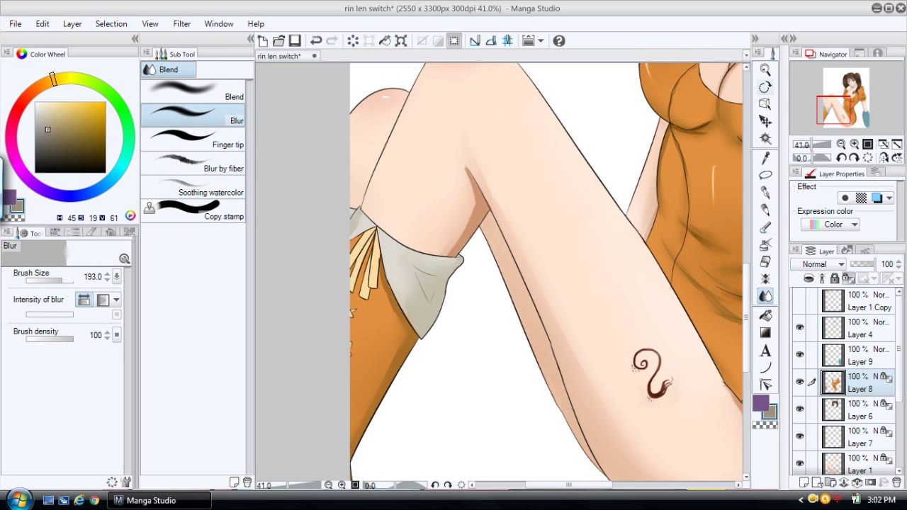
click(765, 70)
click(359, 242)
click(765, 192)
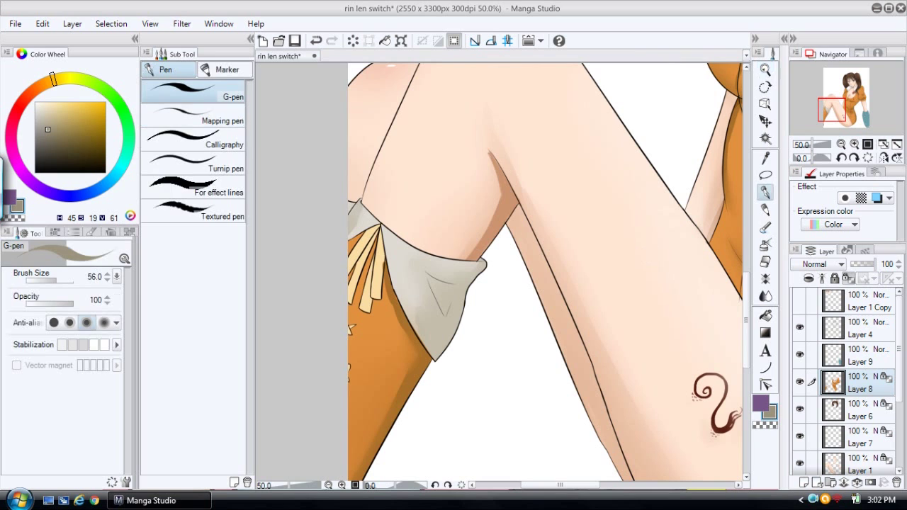
drag(57, 280, 50, 280)
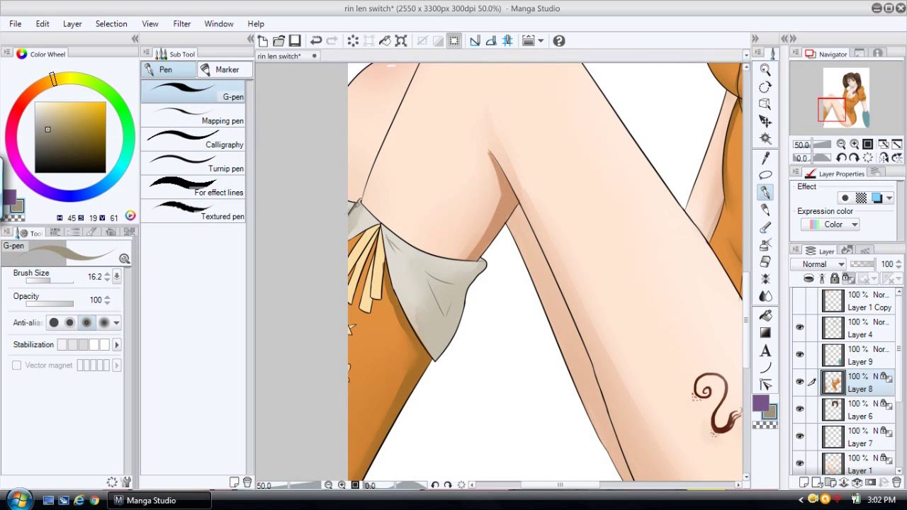
drag(427, 274, 444, 315)
mouse_move(450, 284)
mouse_down()
mouse_move(443, 317)
mouse_move(461, 291)
mouse_up()
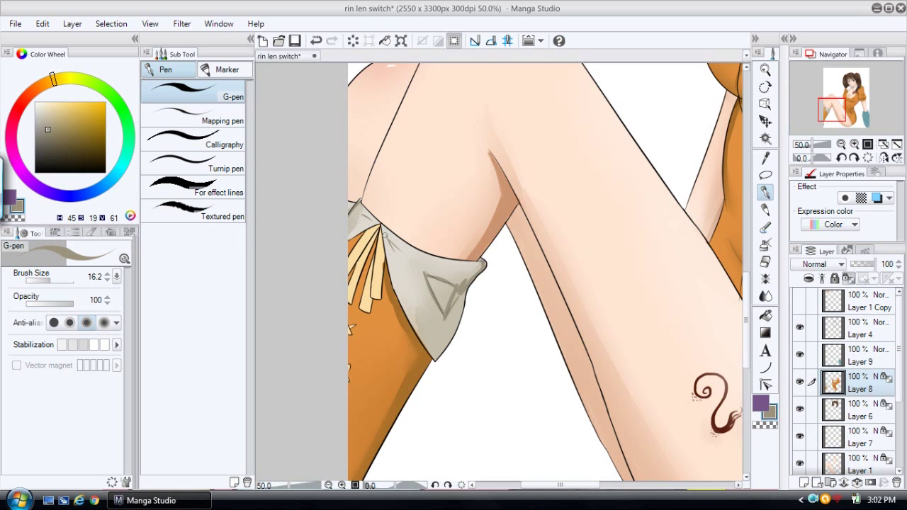
mouse_move(386, 243)
mouse_down()
mouse_move(405, 312)
mouse_move(386, 245)
mouse_move(396, 289)
mouse_move(438, 358)
mouse_up()
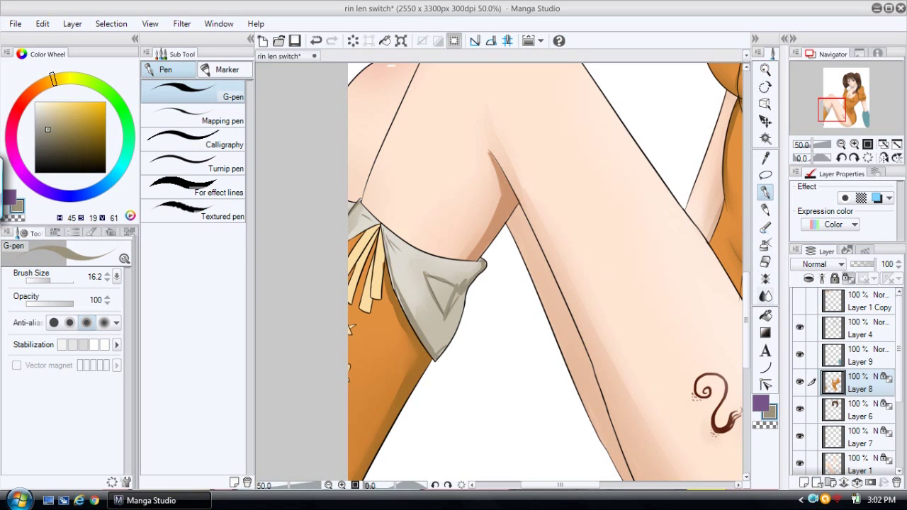
click(766, 296)
mouse_move(443, 307)
mouse_down()
mouse_move(422, 272)
mouse_move(462, 282)
mouse_move(356, 214)
mouse_up()
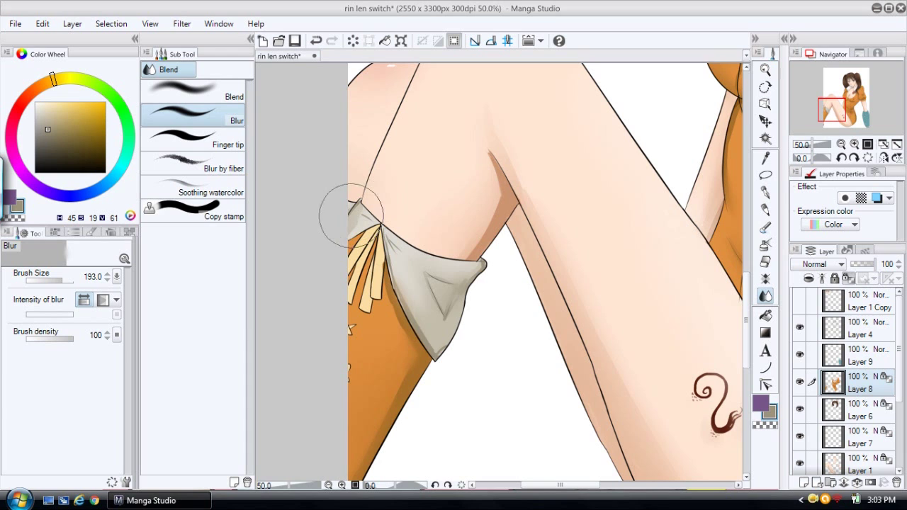
- Sample the pale yellow of the boot's ties and darken the G-pen colour to H 40, S 42, V 84
click(765, 158)
click(376, 280)
click(64, 112)
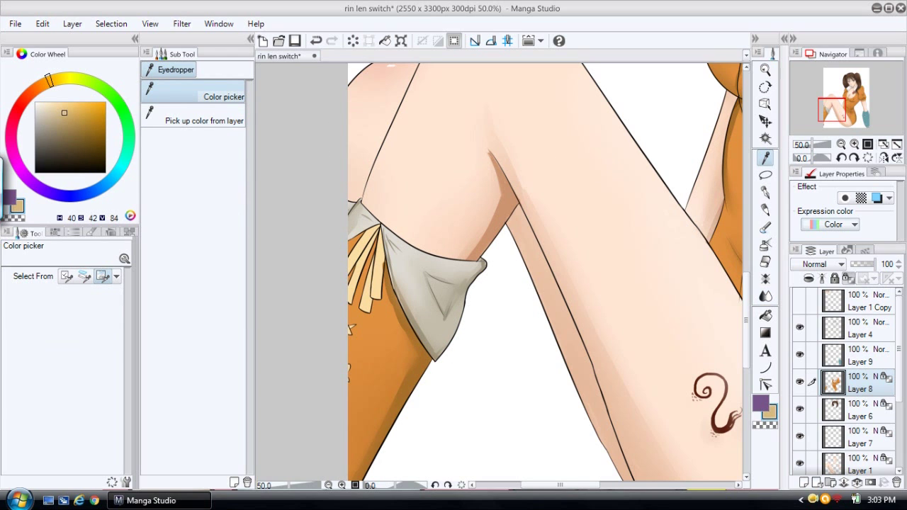
click(765, 192)
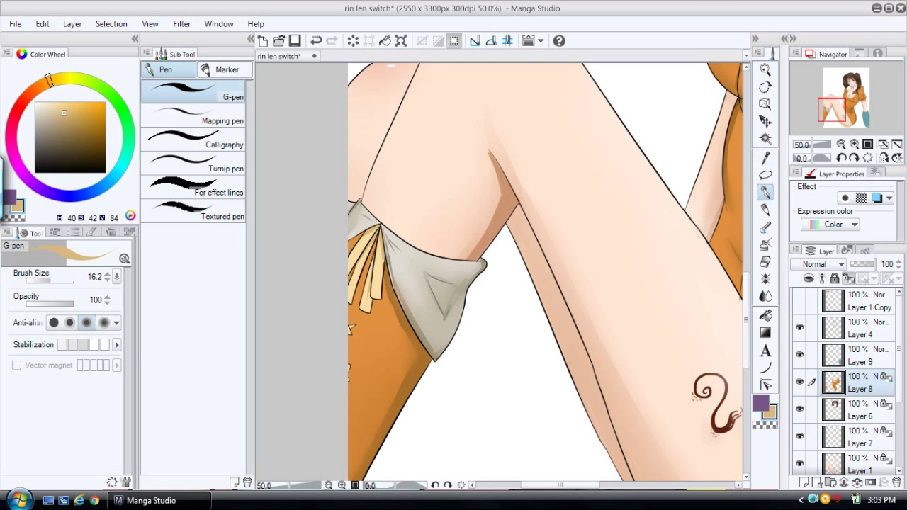
- Select Layer 9, which holds the teal arm warmer, and lock its transparent pixels
click(765, 69)
click(642, 175)
click(600, 252)
drag(565, 485, 609, 486)
drag(631, 269, 659, 270)
click(860, 356)
click(848, 279)
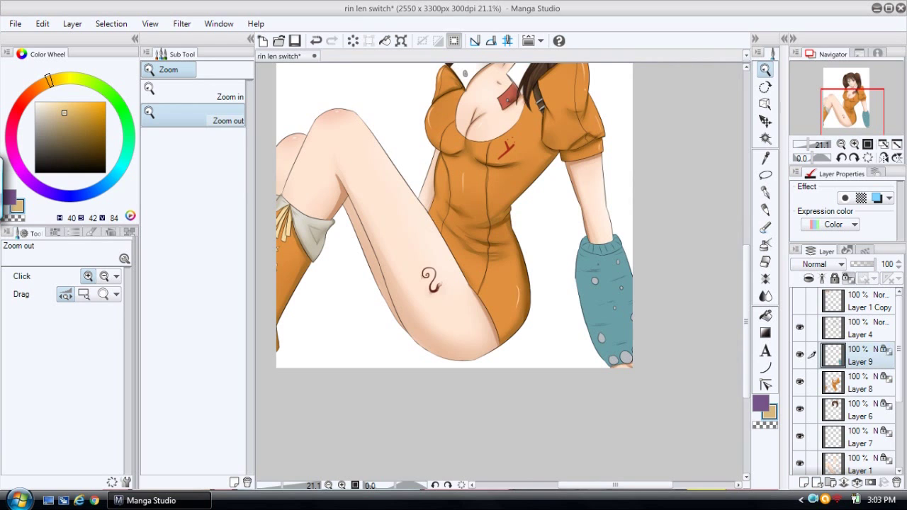
- Sample the arm warmer's teal and darken the drawing colour to H 188, S 50, V 46
click(765, 158)
click(603, 298)
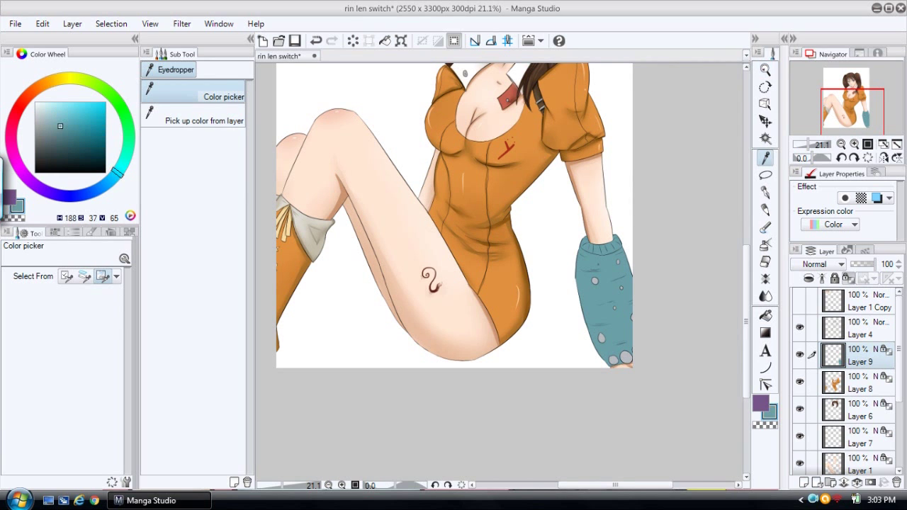
click(62, 135)
key(b)
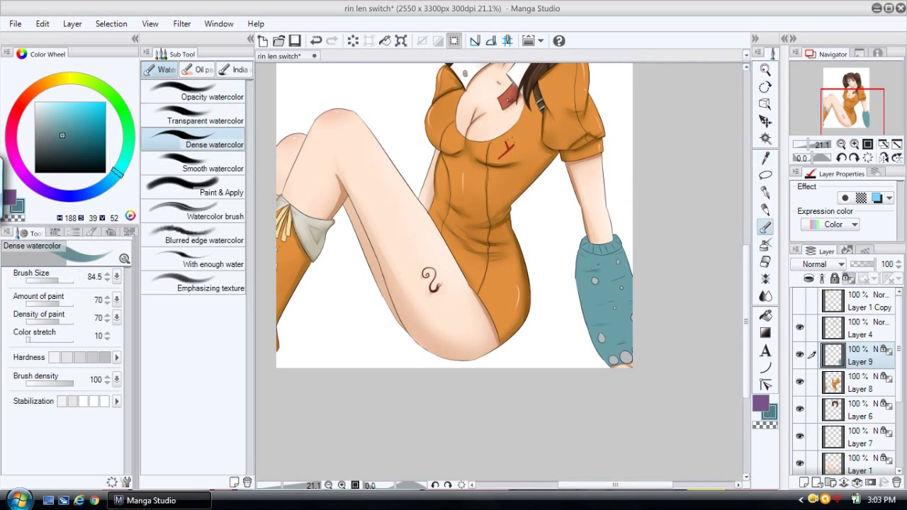
key(p)
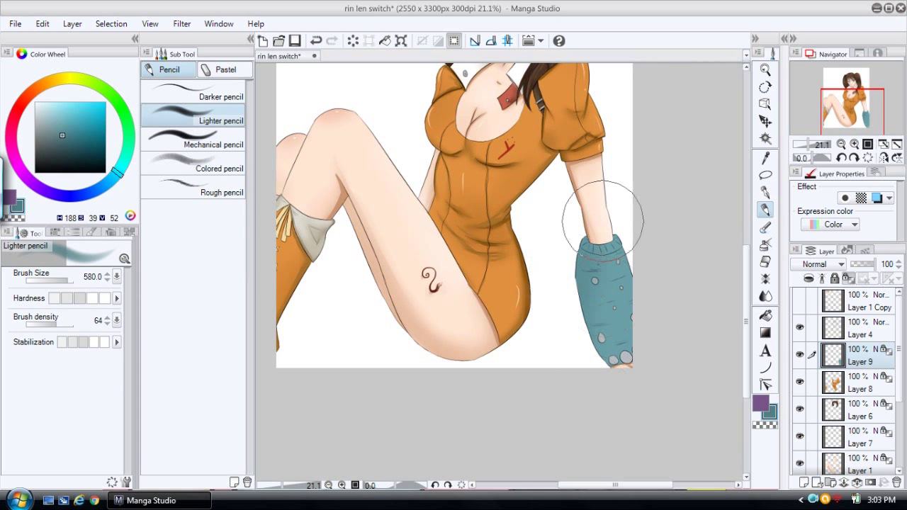
drag(68, 143, 70, 140)
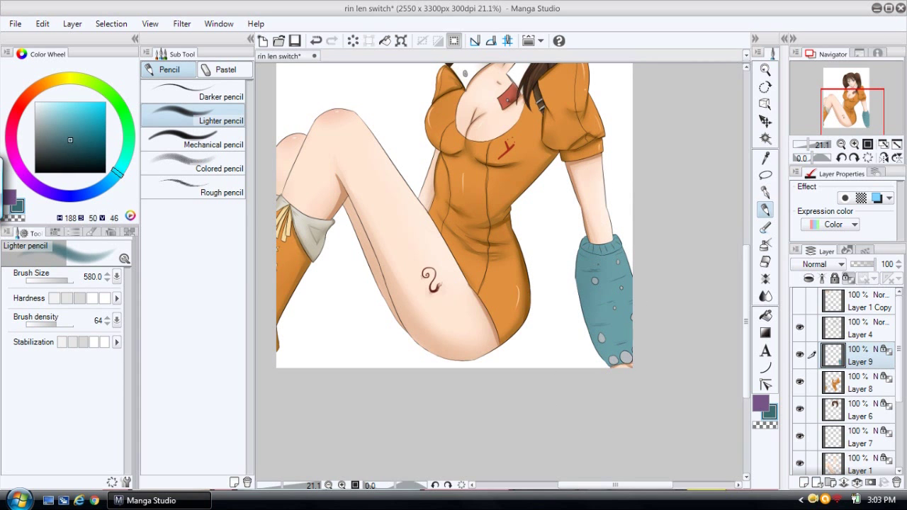
- Shade the creases of the arm warmer's ribbed upper band with the G-pen at size 16.2 and soften them with Blur
click(766, 70)
drag(615, 301, 693, 302)
key(p)
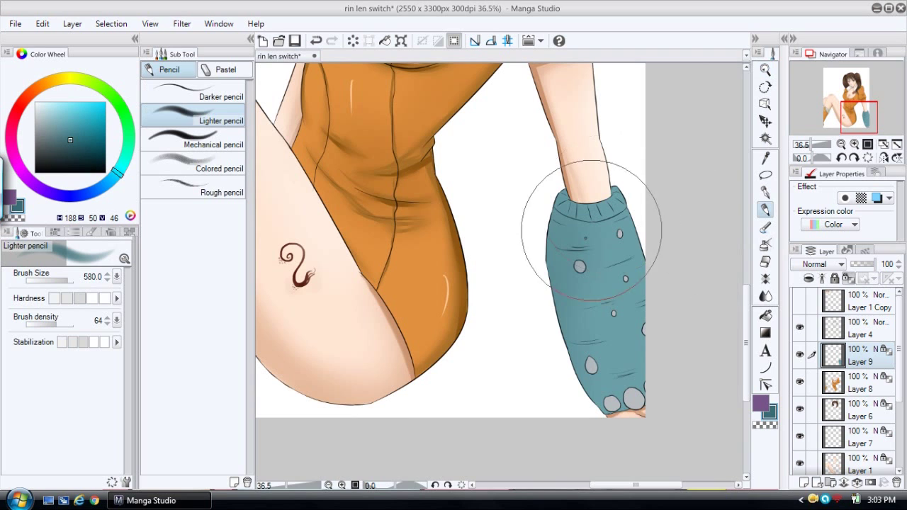
key(p)
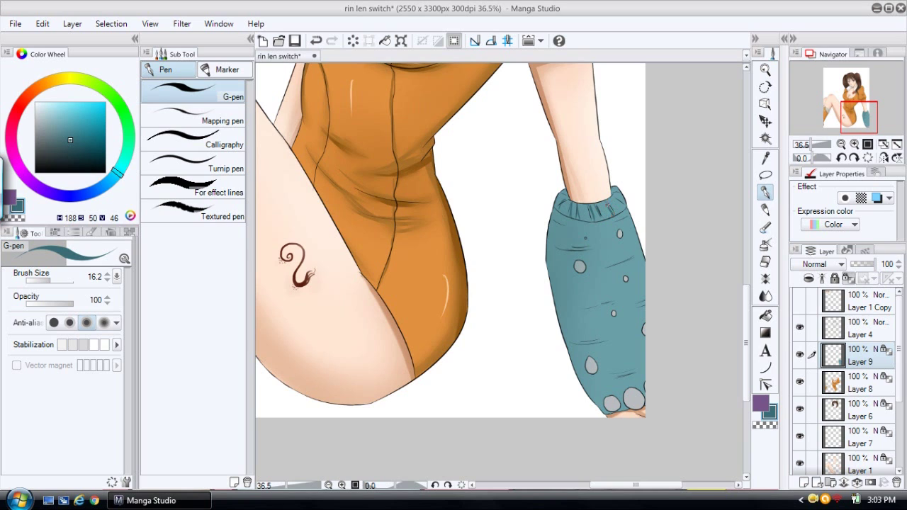
click(764, 296)
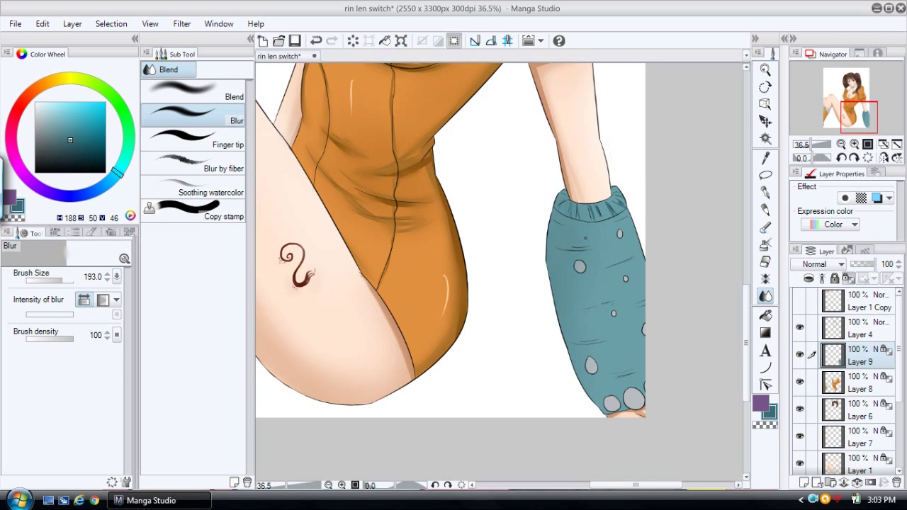
- Draw horizontal fold shadows down the length of the arm warmer with the G-pen and soften them with the Blur brush
click(764, 192)
drag(595, 248, 561, 246)
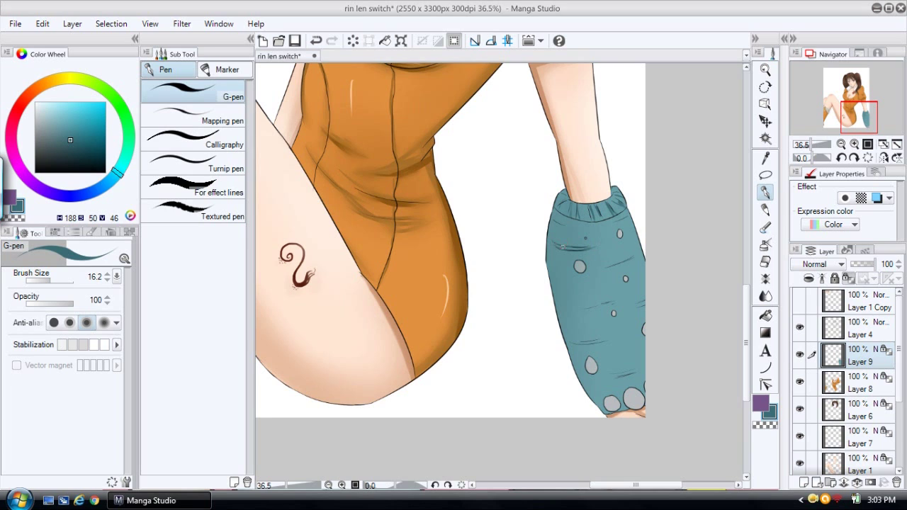
drag(622, 265, 596, 274)
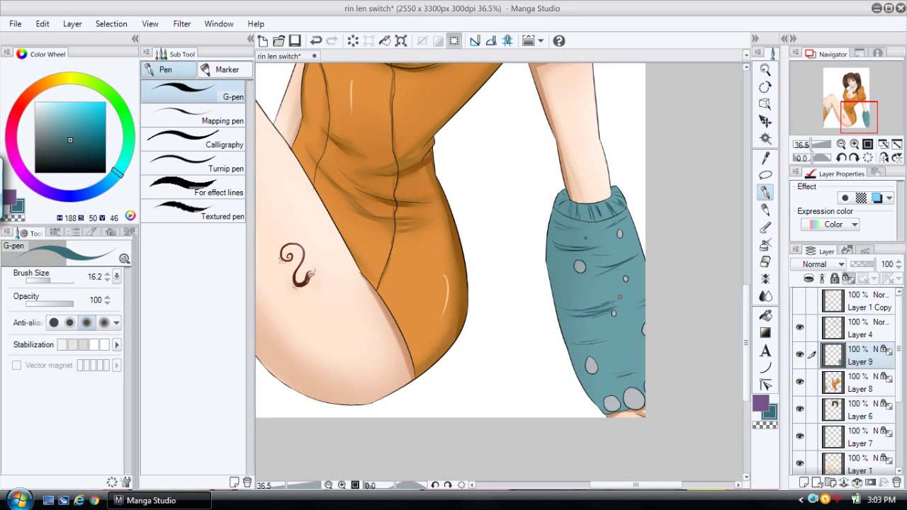
mouse_move(577, 345)
mouse_down()
mouse_move(616, 341)
mouse_move(610, 389)
mouse_up()
drag(590, 386, 608, 383)
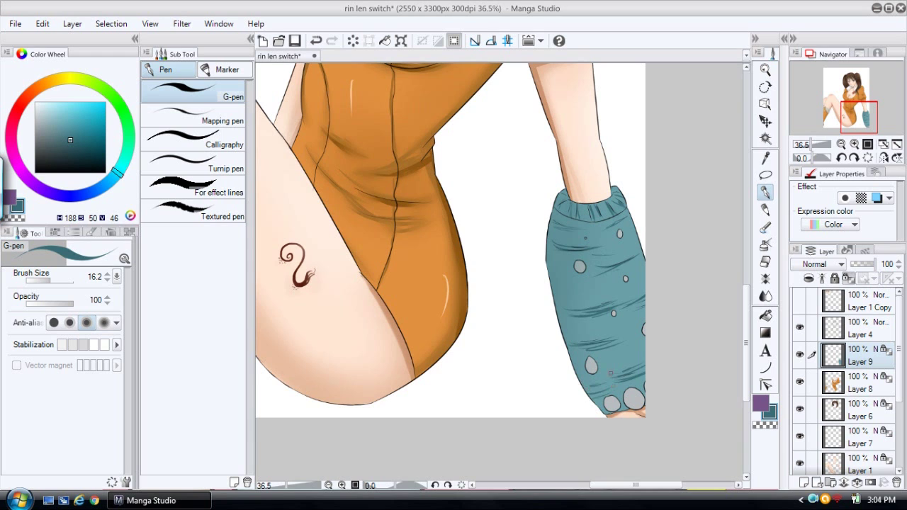
click(765, 296)
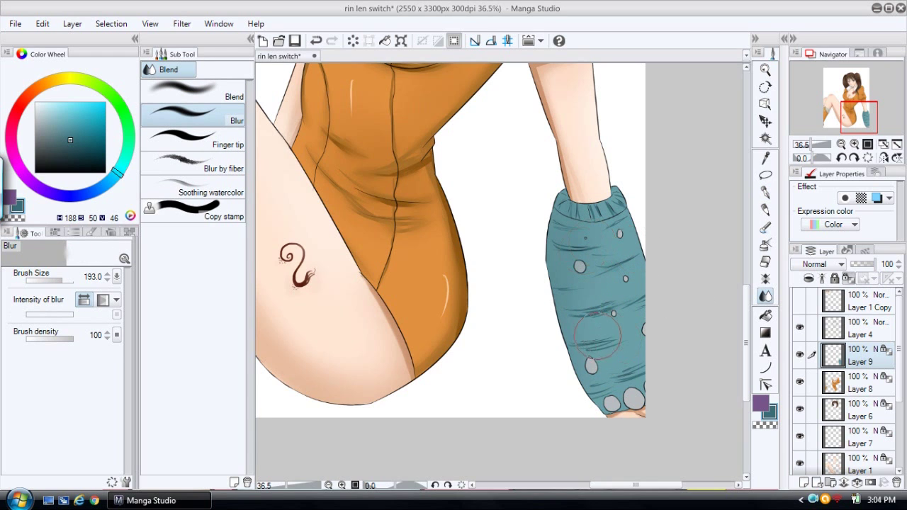
drag(615, 374, 609, 387)
- Add a new layer above Layer 9 and return to Layer 9 with the G-pen
click(804, 482)
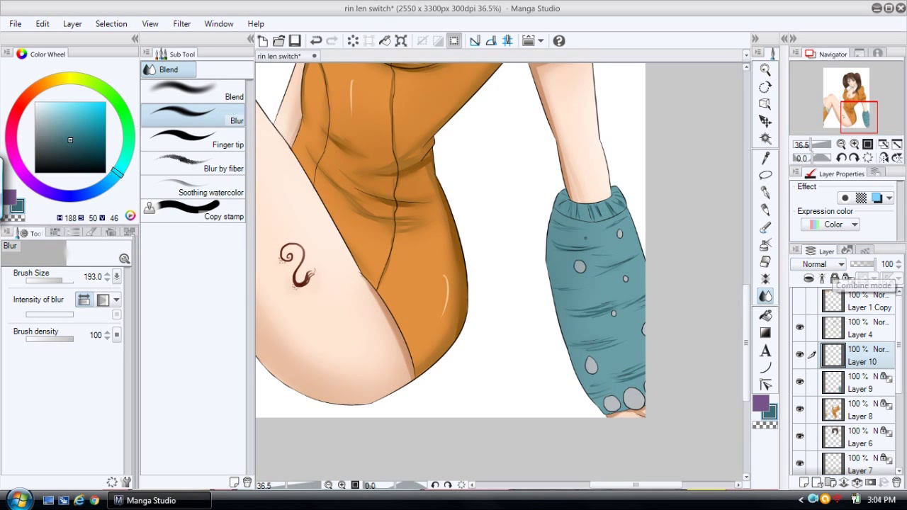
click(862, 384)
key(alt+bracketright)
key(alt+bracketright)
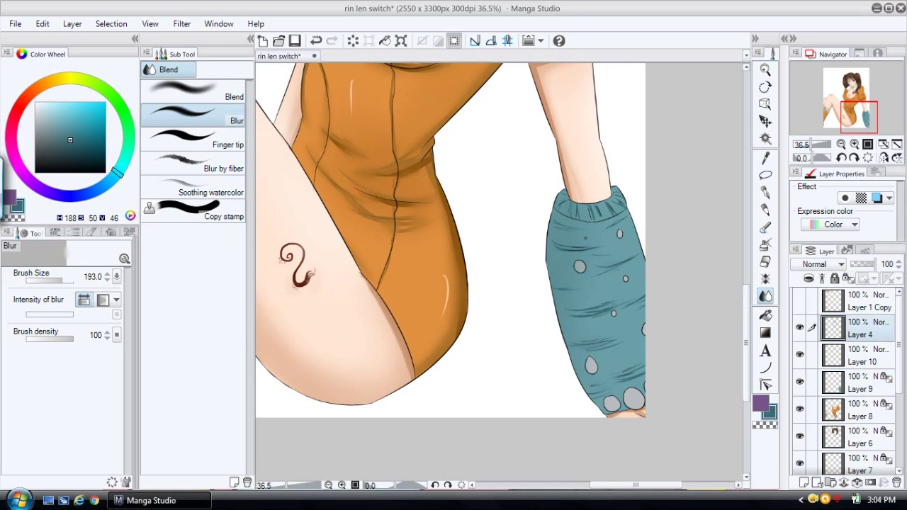
key(w)
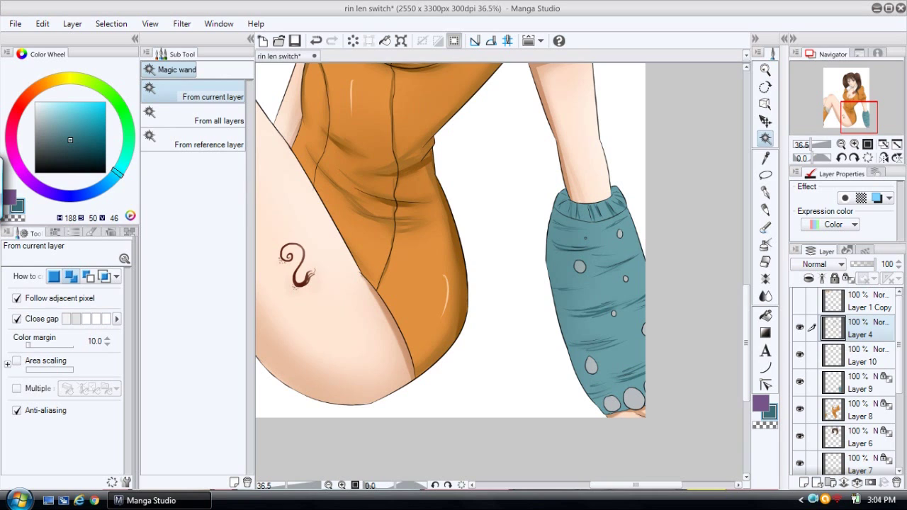
key(alt+bracketleft)
key(alt+bracketleft)
key(p)
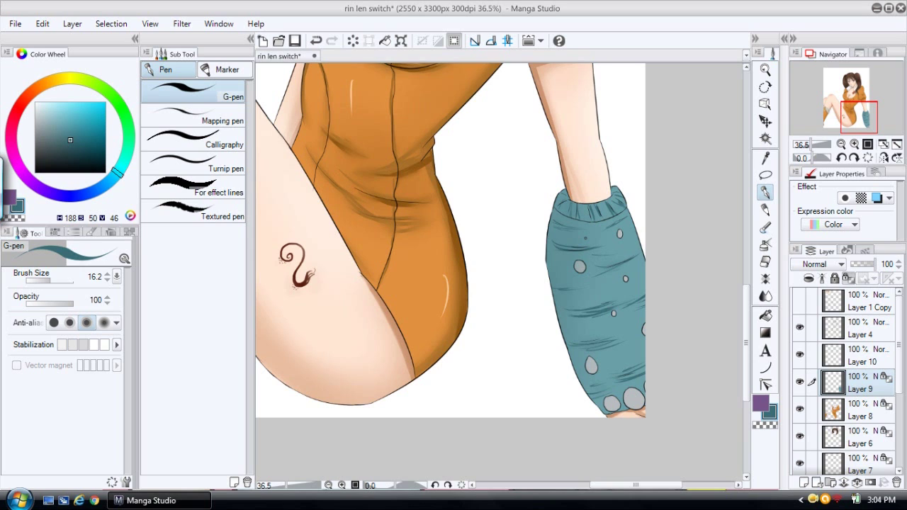
- Set the G-pen to size 64.2 in H 188, S 50, V 31 and add a Multiply layer directly above Layer 9
drag(70, 140, 70, 151)
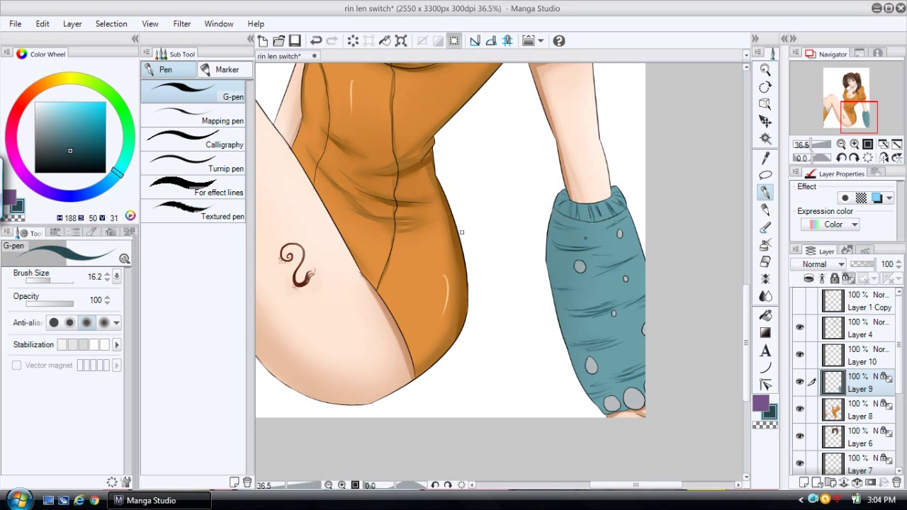
drag(51, 281, 57, 281)
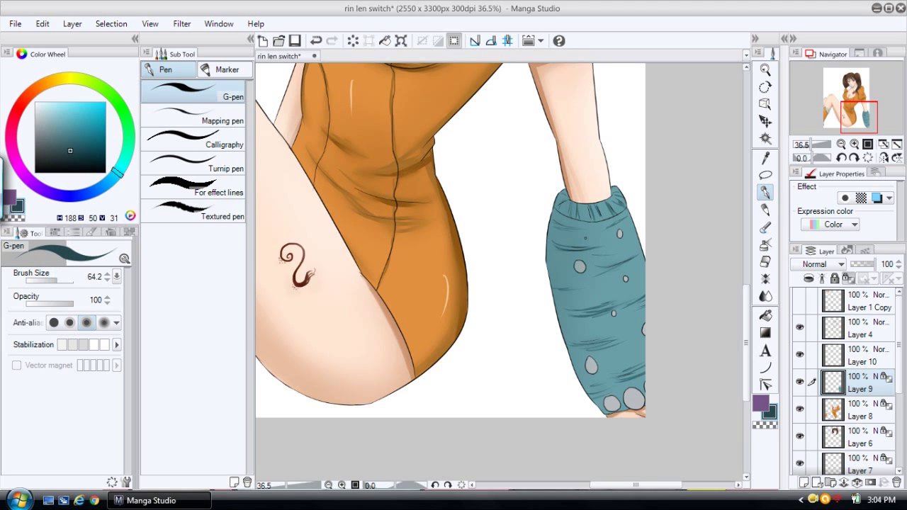
click(803, 483)
click(822, 264)
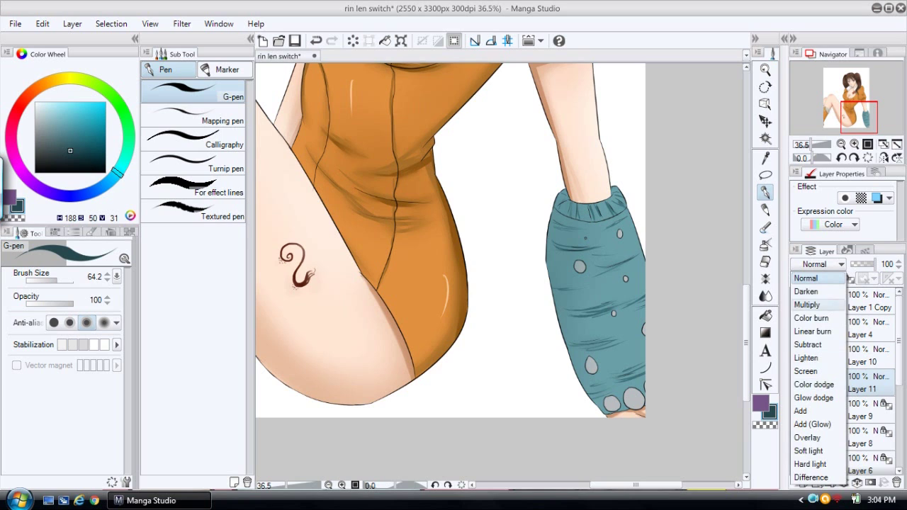
click(815, 305)
- Shade the arm warmer's inner side and below its ribbed band in H 188, S 35, V 79 on the Multiply layer, and blur the shading
drag(565, 223, 561, 344)
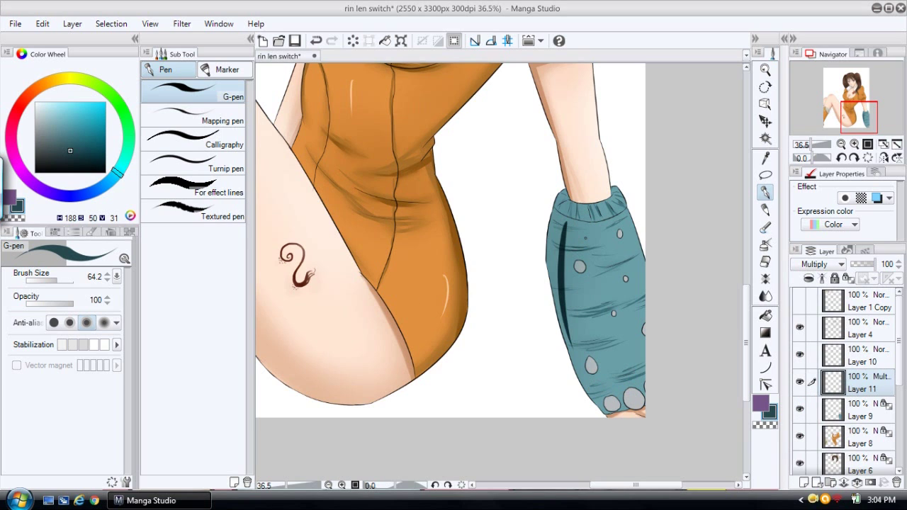
key(ctrl+z)
click(59, 116)
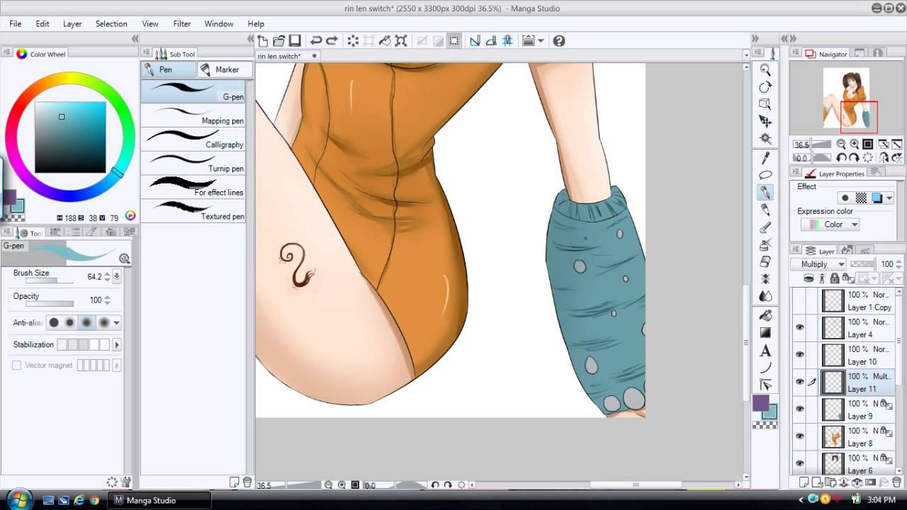
drag(565, 221, 568, 348)
drag(562, 230, 576, 368)
drag(560, 271, 584, 389)
drag(561, 299, 598, 399)
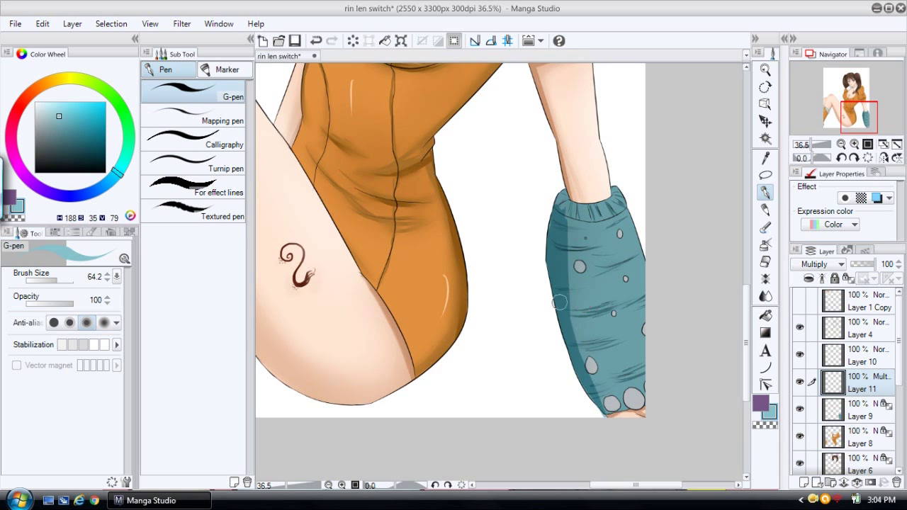
mouse_move(556, 219)
mouse_down()
mouse_move(578, 221)
mouse_move(622, 208)
mouse_up()
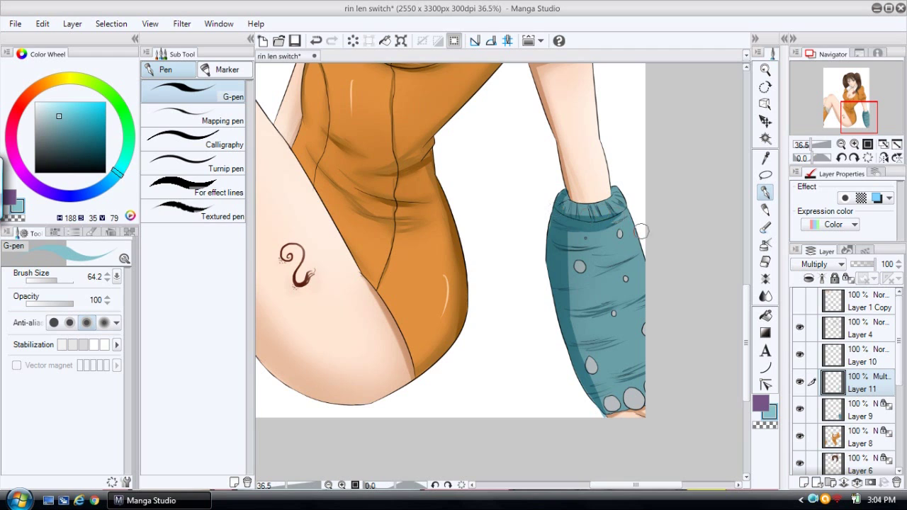
click(765, 297)
mouse_move(577, 255)
mouse_down()
mouse_move(607, 355)
mouse_move(582, 235)
mouse_move(574, 232)
mouse_move(612, 222)
mouse_up()
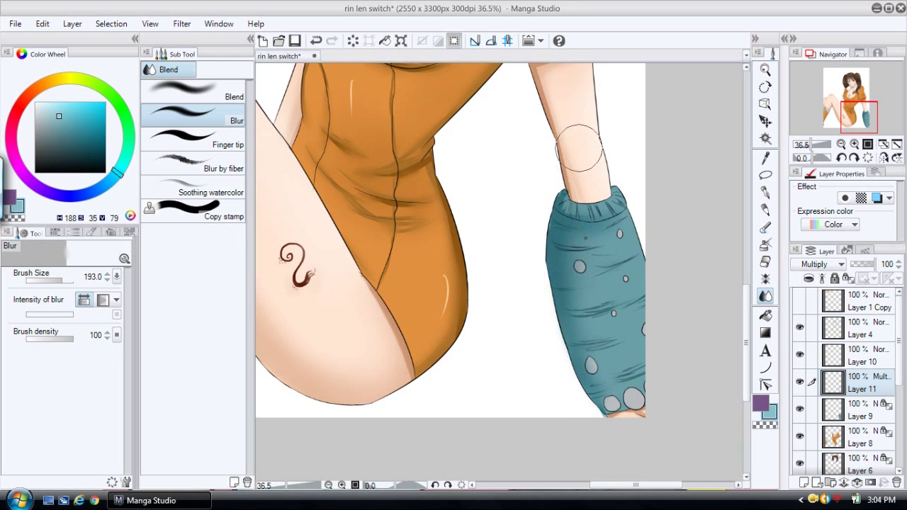
- Shade the arm warmer's ribbed band on the Multiply layer with the G-pen at size 28.1 in H 188, S 39, V 66
alt+click(565, 238)
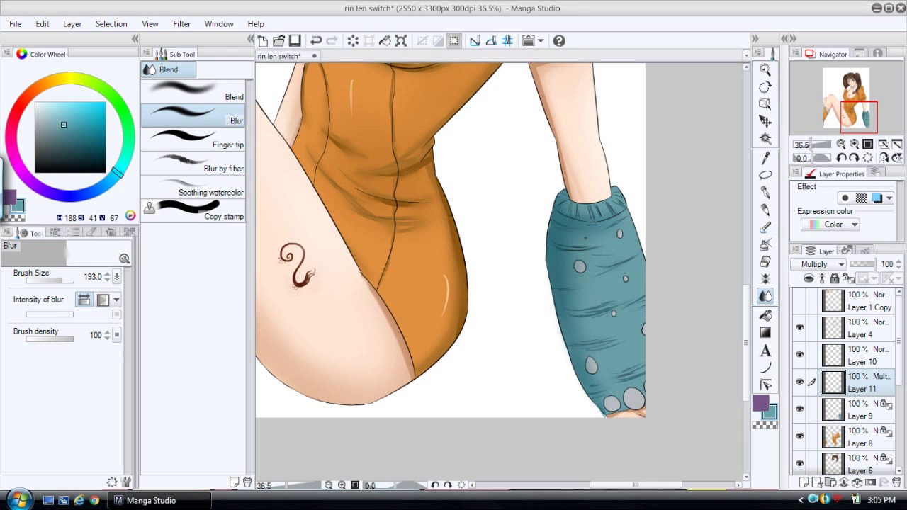
click(765, 210)
click(765, 192)
click(765, 70)
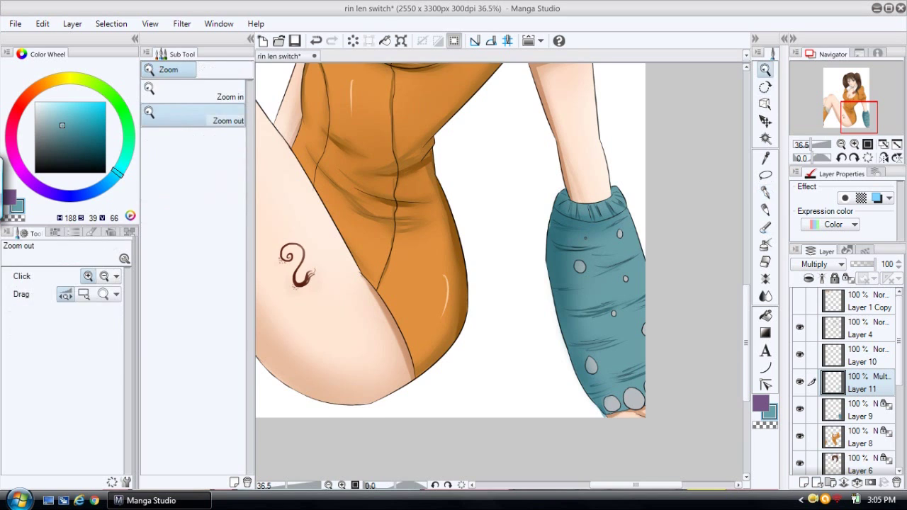
click(634, 300)
click(765, 193)
key(bracketleft)
key(bracketleft)
key(bracketleft)
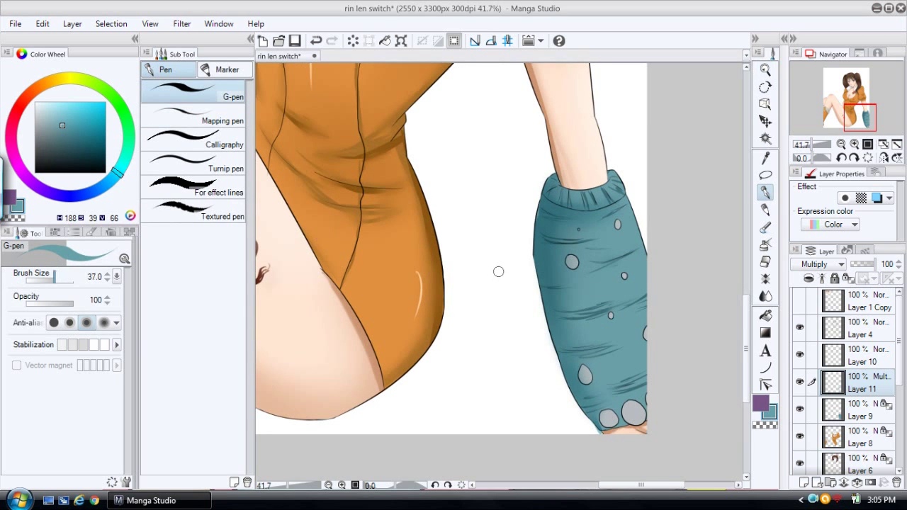
mouse_move(544, 182)
mouse_down()
mouse_move(543, 194)
mouse_move(554, 175)
mouse_move(546, 185)
mouse_move(558, 183)
mouse_up()
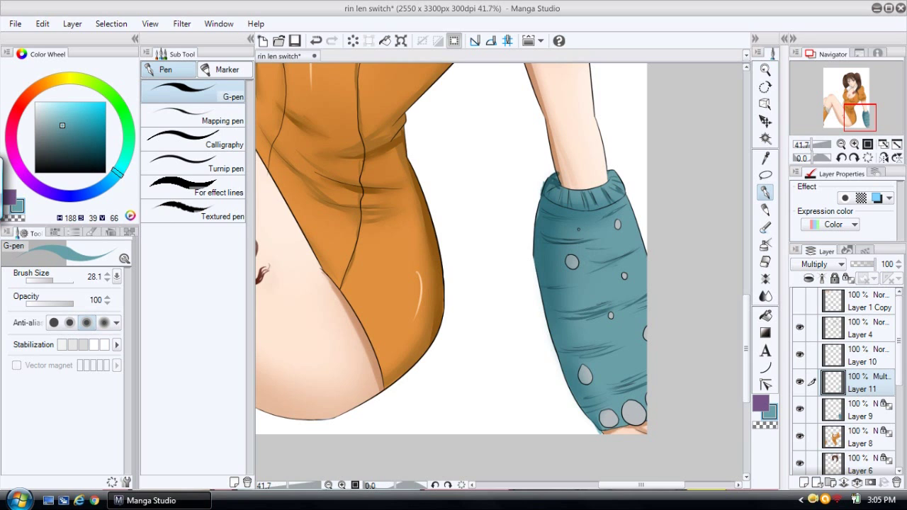
key(ctrl+z)
mouse_move(557, 178)
mouse_down()
mouse_move(547, 191)
mouse_move(566, 201)
mouse_move(604, 208)
mouse_move(621, 200)
mouse_up()
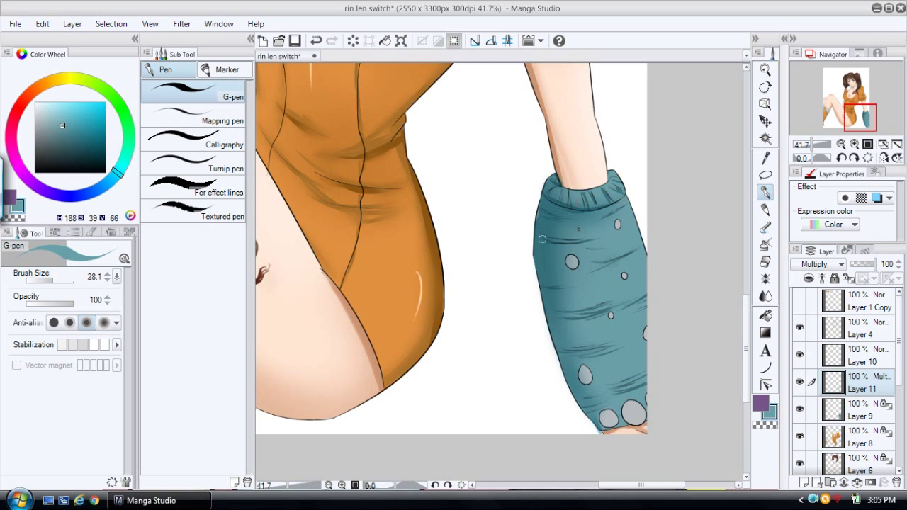
- Darken the arm warmer's inner edge from the ribbed band down to the hand with long G-pen strokes
mouse_move(548, 180)
mouse_down()
mouse_move(539, 226)
mouse_move(546, 318)
mouse_up()
mouse_move(539, 246)
mouse_down()
mouse_move(554, 347)
mouse_move(574, 387)
mouse_up()
drag(547, 300, 587, 416)
drag(549, 322, 580, 397)
drag(559, 369, 604, 430)
drag(554, 335, 591, 416)
drag(539, 205, 539, 230)
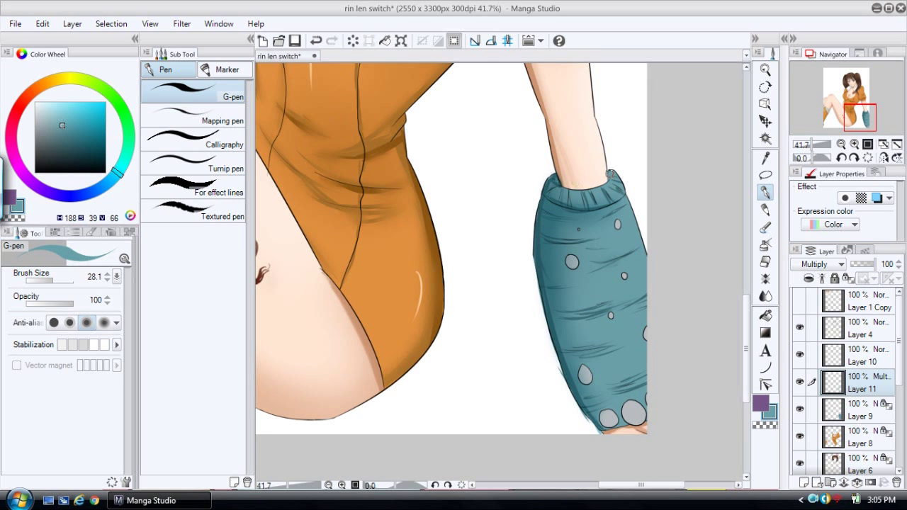
- Erase the shading outside the arm warmer's outline with the Block eraser at size 97 and merge the Multiply layer into Layer 9
click(765, 261)
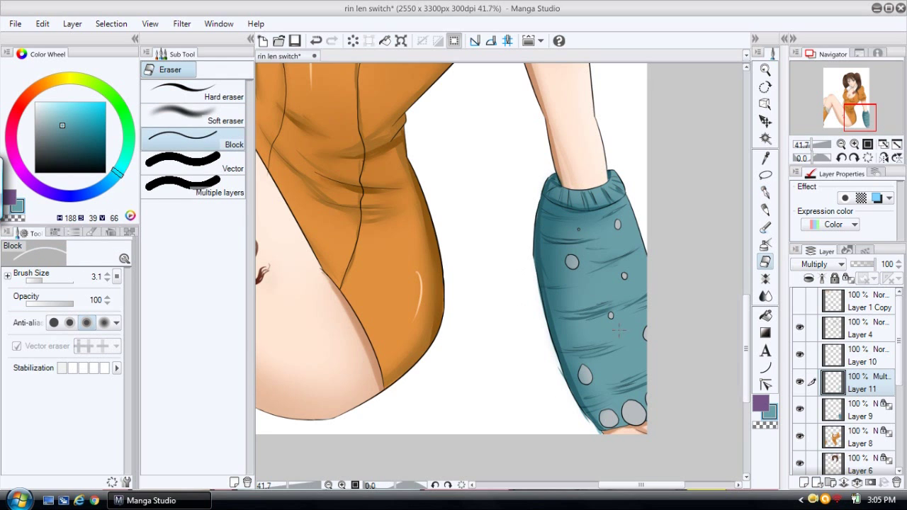
click(59, 281)
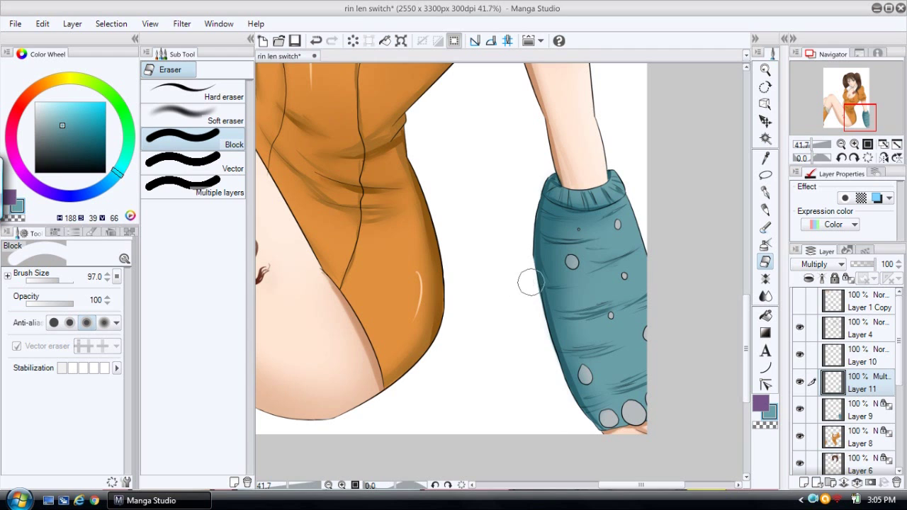
right_click(857, 382)
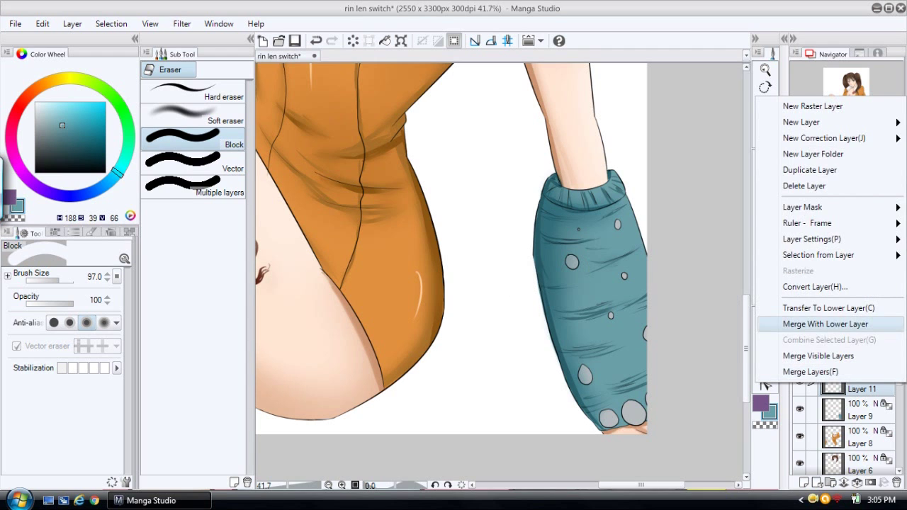
click(836, 321)
- Paint highlights on the arm warmer's grey spots with the G-pen in H 202, S 2, V 91
click(765, 158)
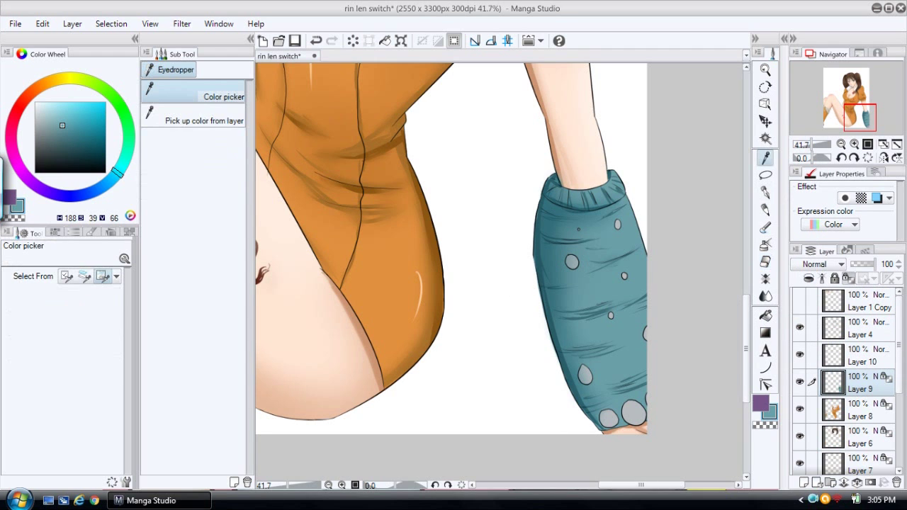
click(572, 263)
drag(39, 119, 36, 108)
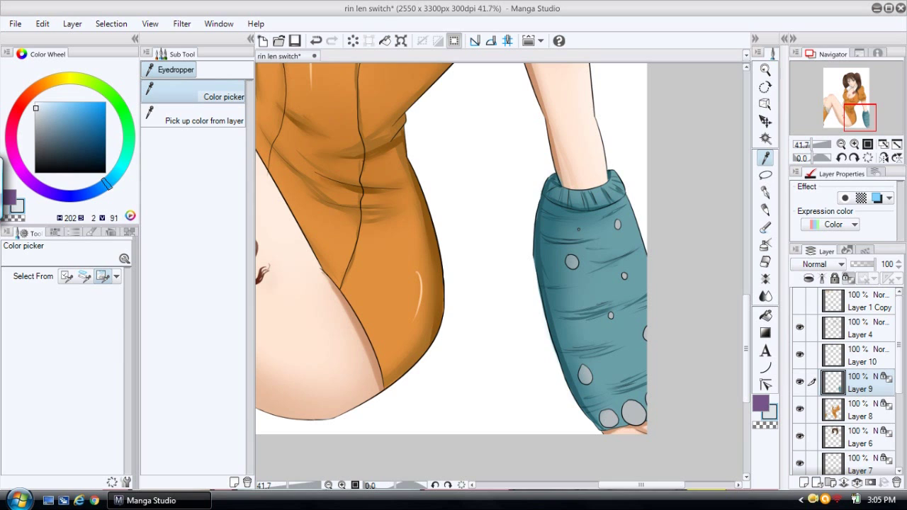
key(p)
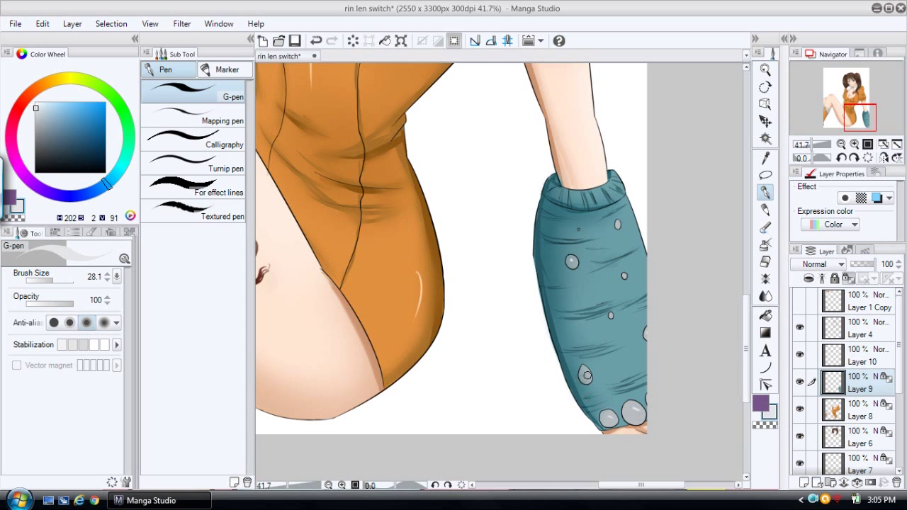
- Add light teal highlight strokes to the arm warmer's fabric with the G-pen in H 188, S 33, V 78
click(765, 69)
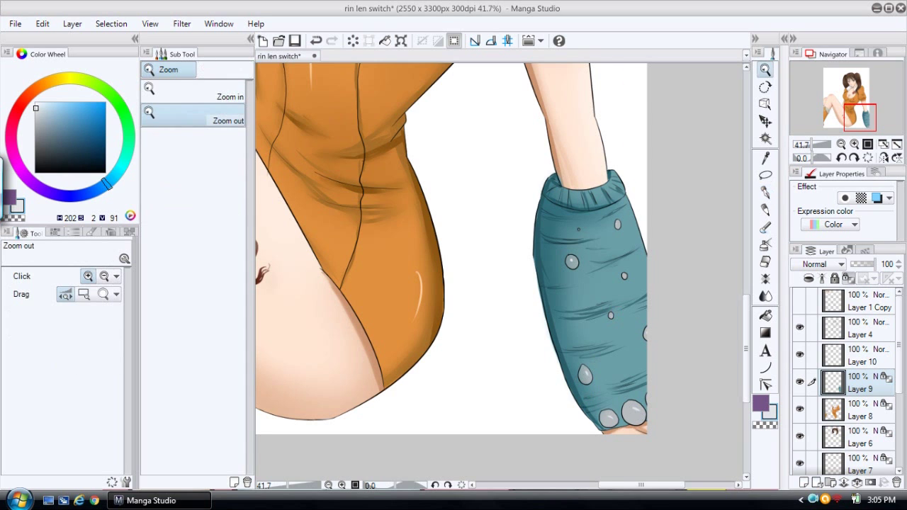
drag(643, 181, 482, 213)
drag(618, 226, 764, 175)
click(765, 158)
click(630, 213)
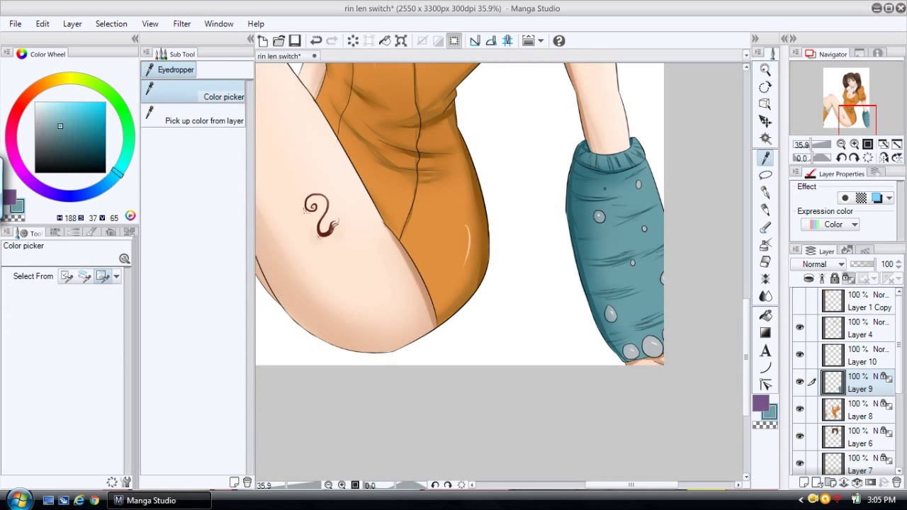
click(58, 118)
key(p)
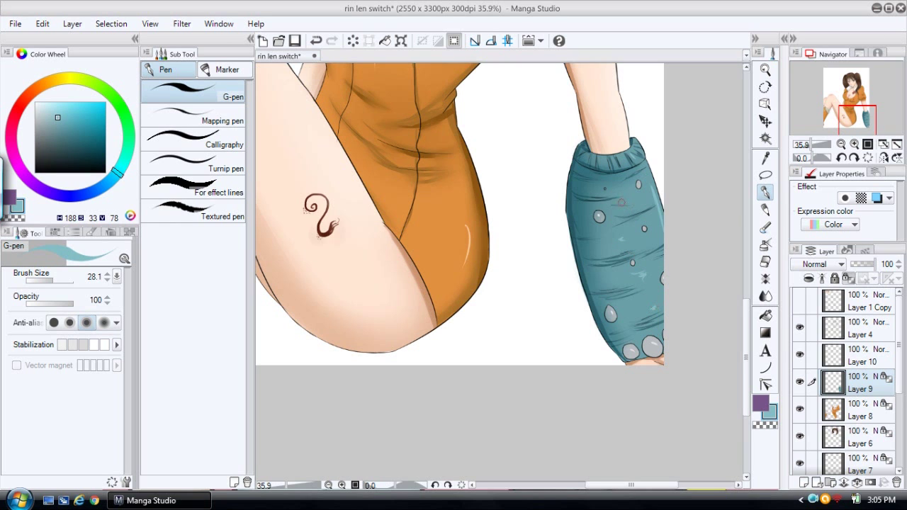
- Zoom out to examine the whole coloured figure
click(765, 69)
click(658, 166)
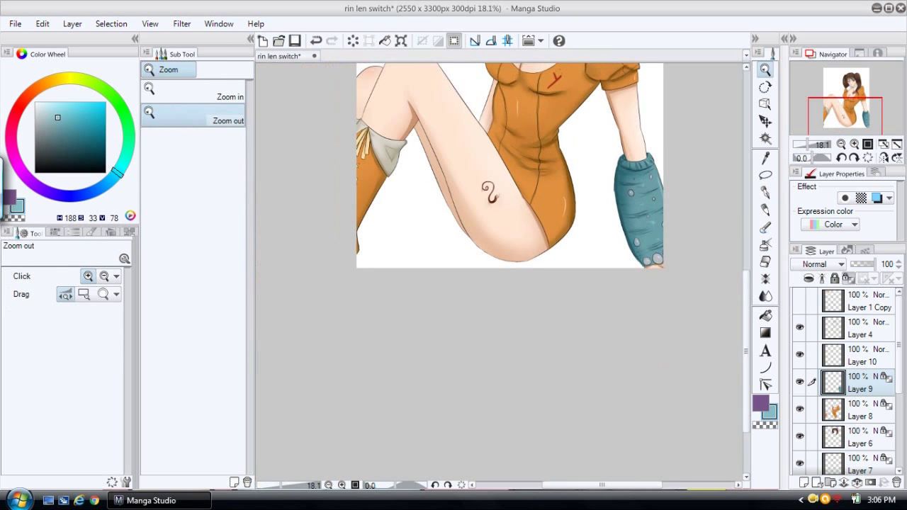
drag(746, 354, 746, 280)
drag(611, 235, 600, 235)
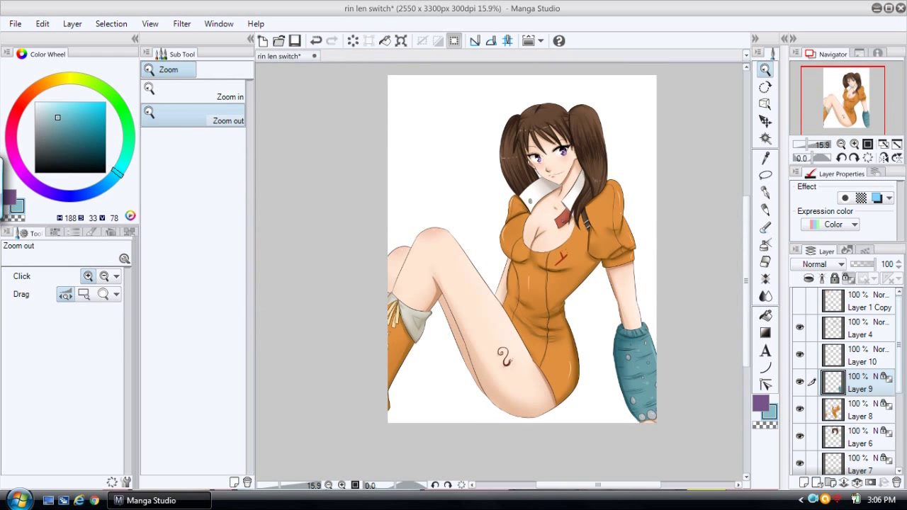
drag(899, 345, 898, 349)
click(813, 500)
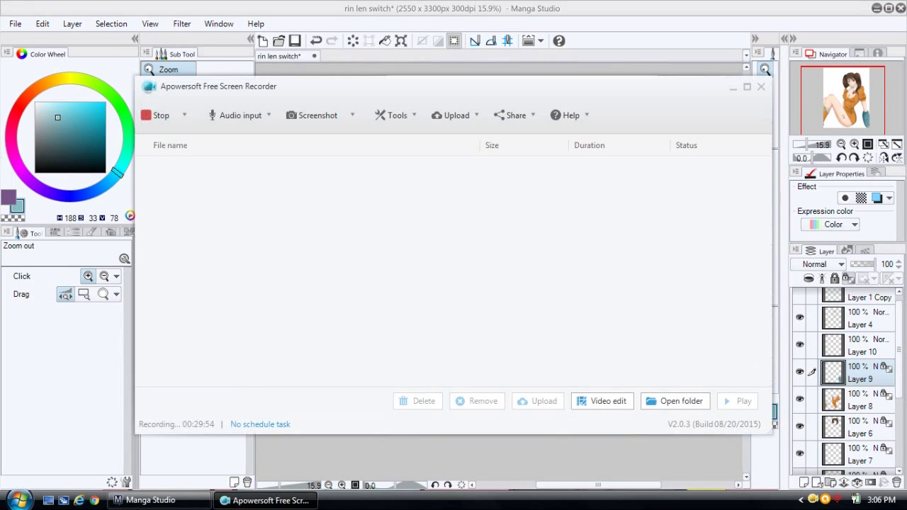